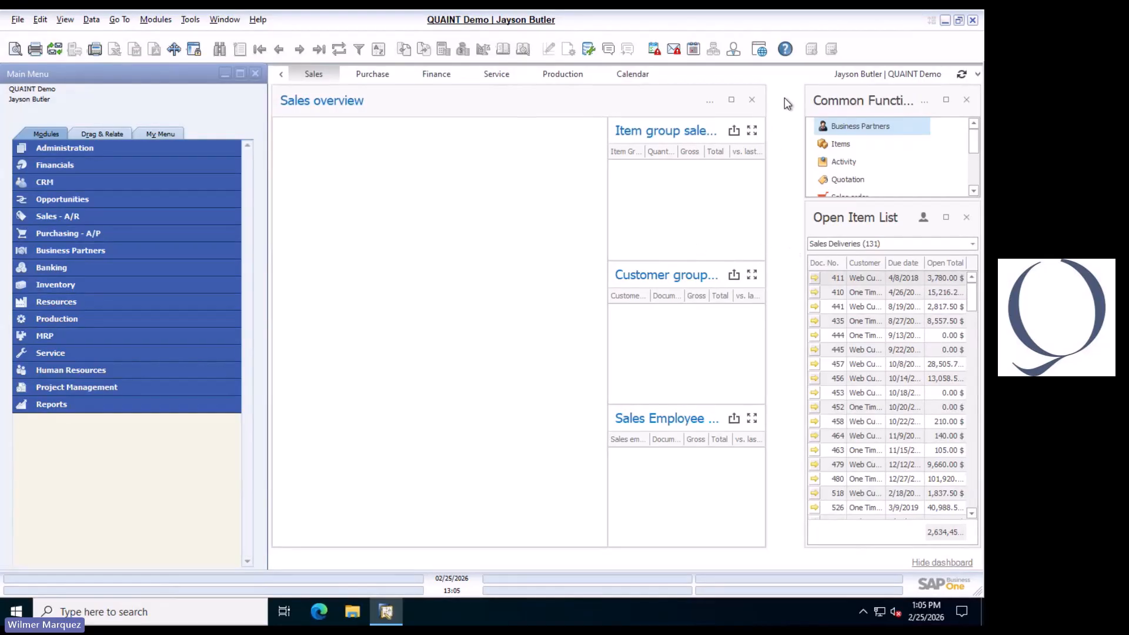
# Open the SAP Business One Web Client and log in to the QUAINT Demo (SBODemoUS) company as manager, using the saved password.
pyautogui.click(760, 58)
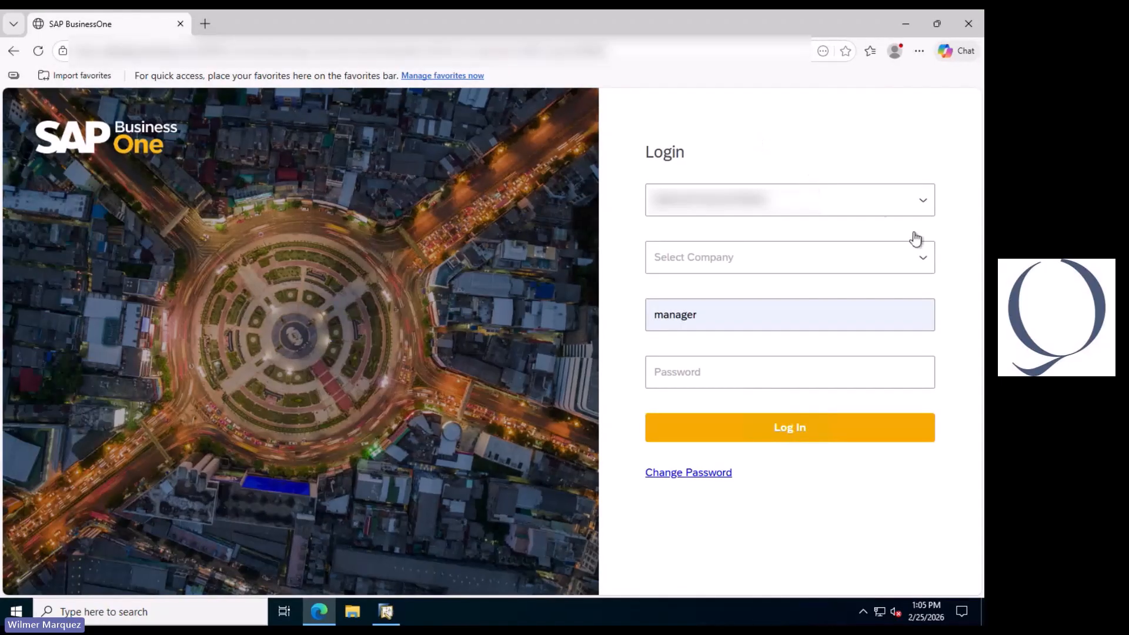
pyautogui.click(931, 262)
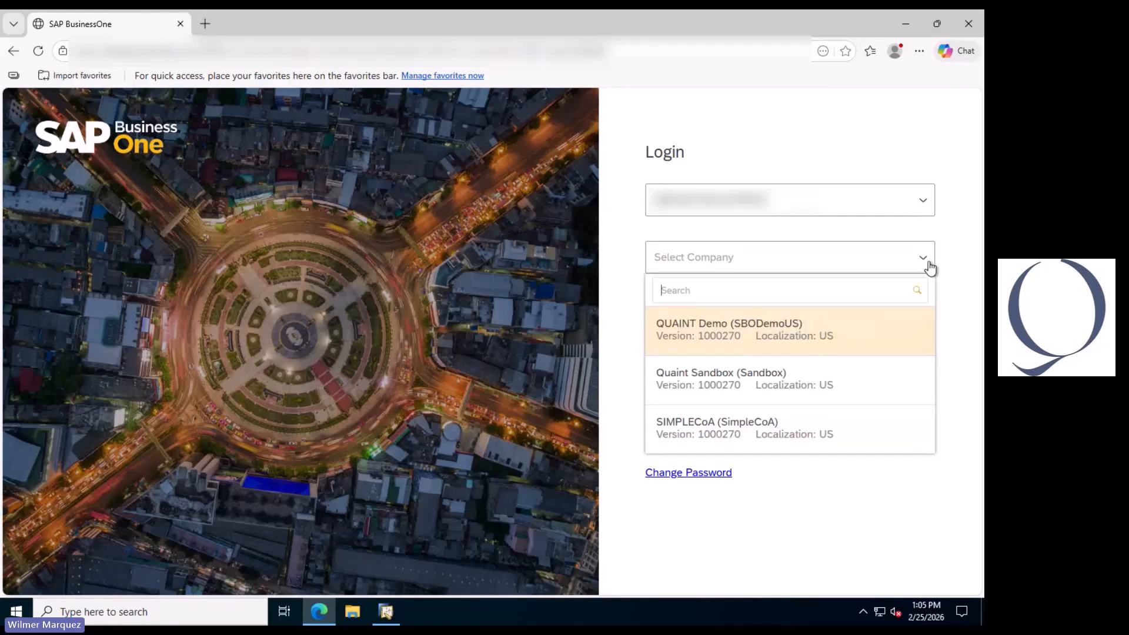
pyautogui.click(790, 335)
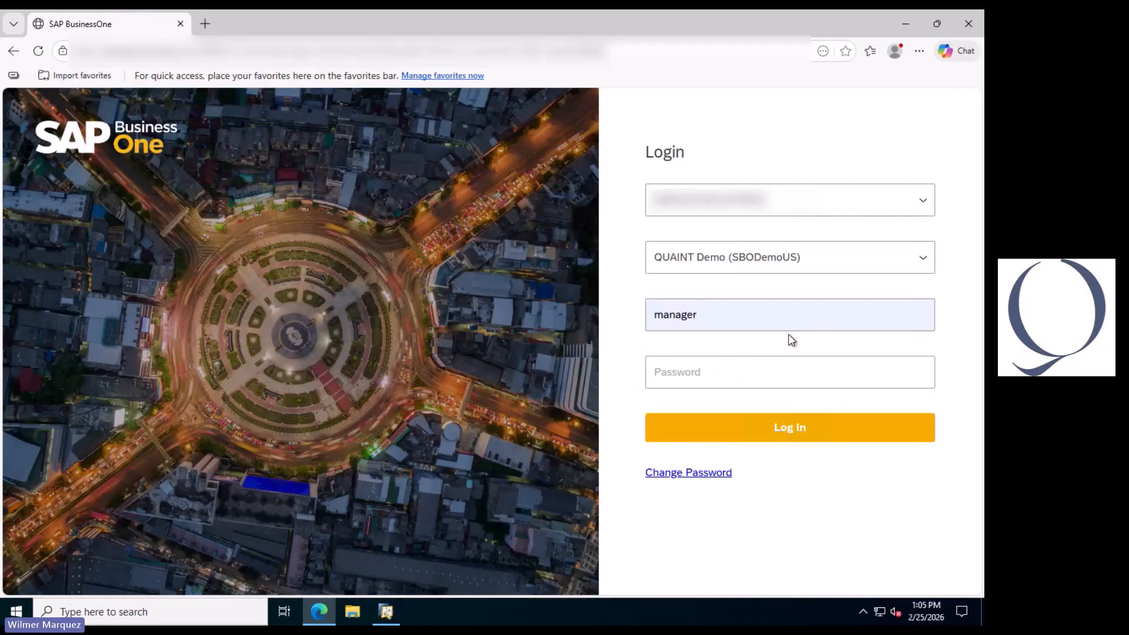
pyautogui.click(781, 373)
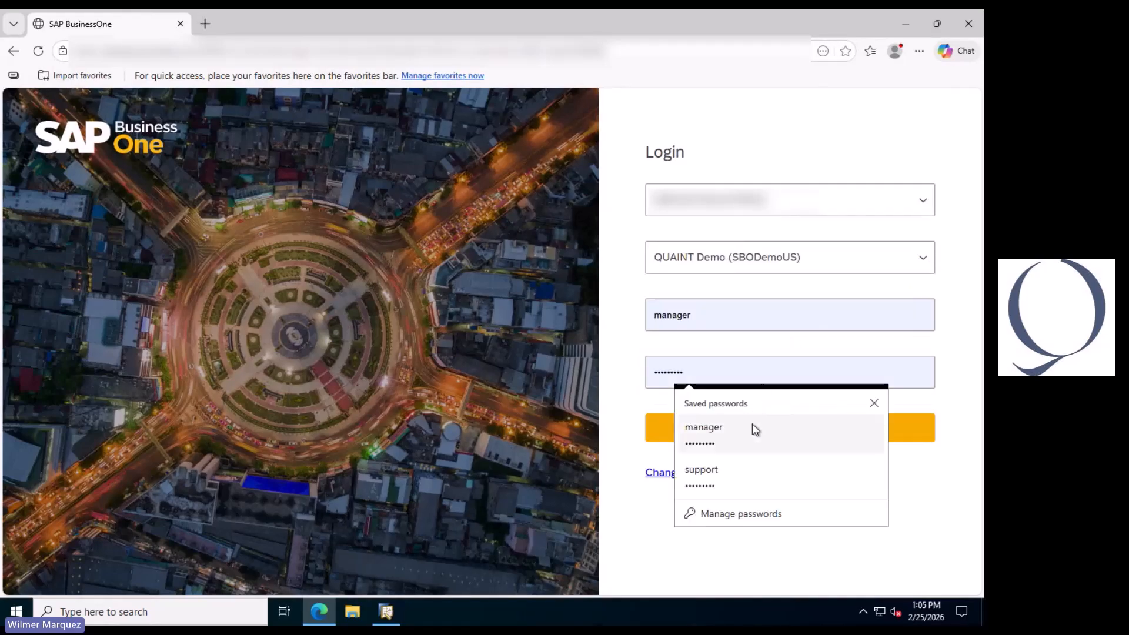
pyautogui.click(751, 428)
pyautogui.click(782, 435)
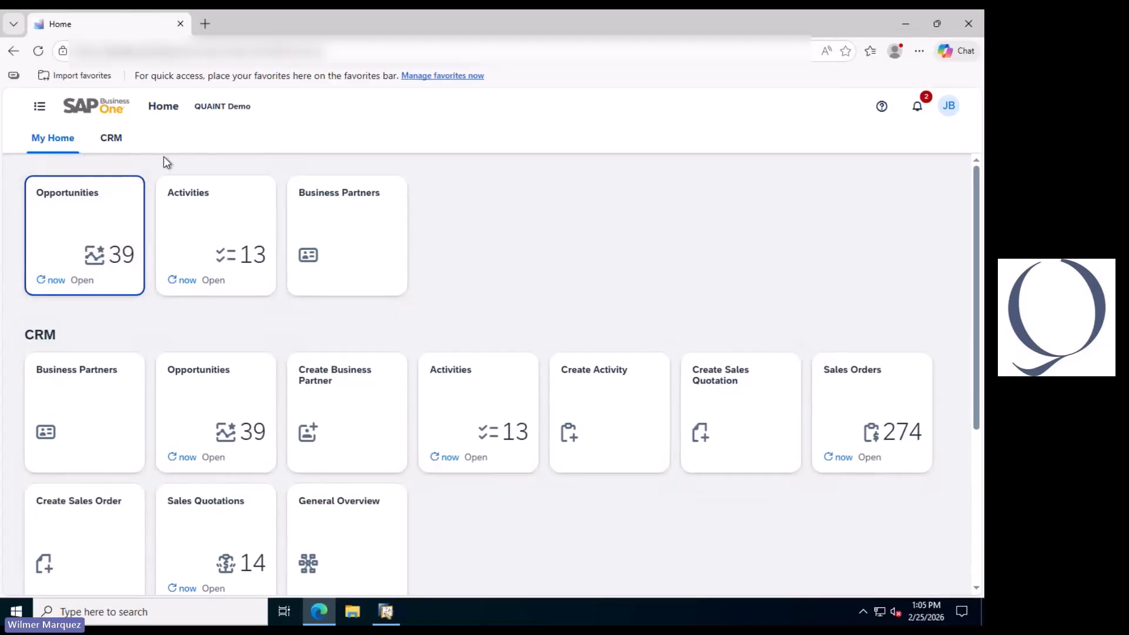
# Look over the home page's CRM tiles and open the list of open opportunities from My Home.
pyautogui.scroll(-1, 456, 311)
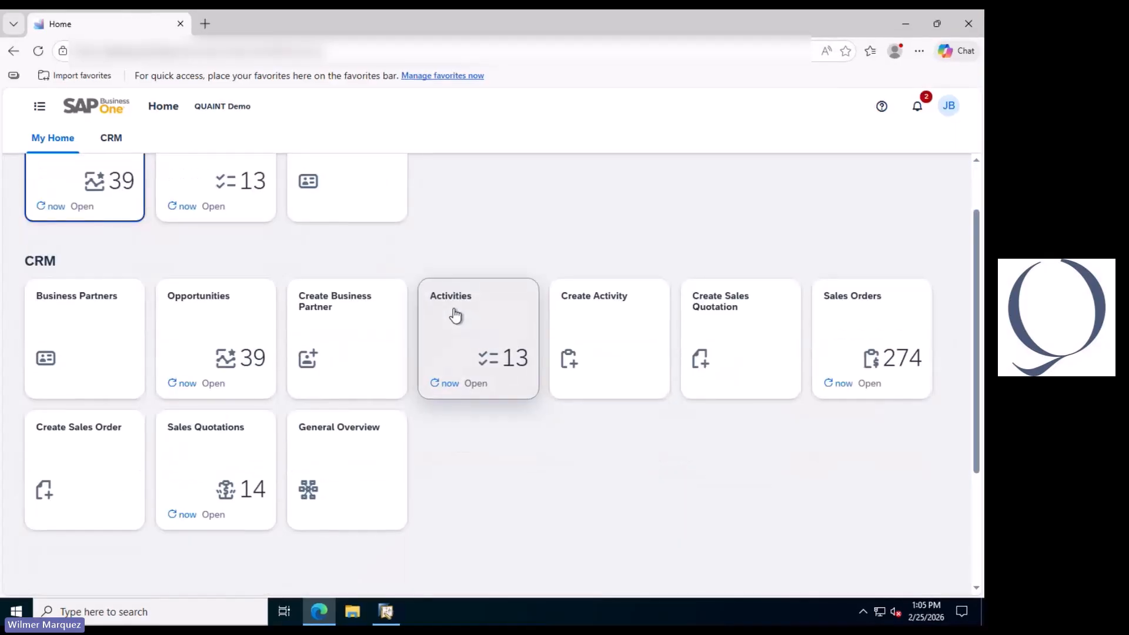
pyautogui.scroll(1, 462, 303)
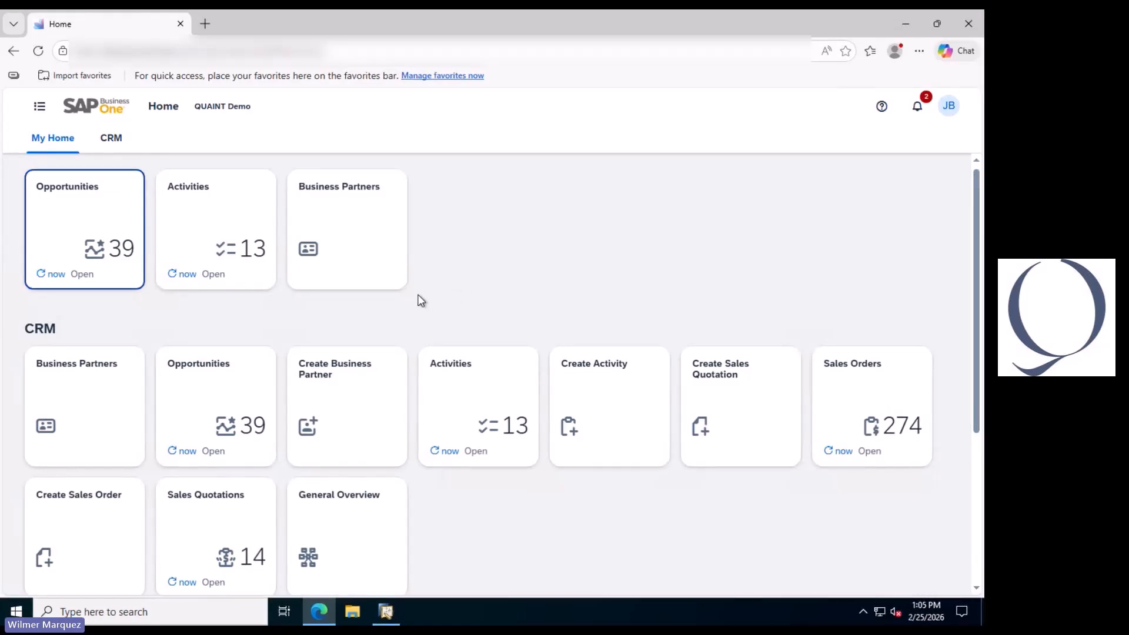
pyautogui.scroll(-1, 418, 300)
pyautogui.scroll(1, 423, 304)
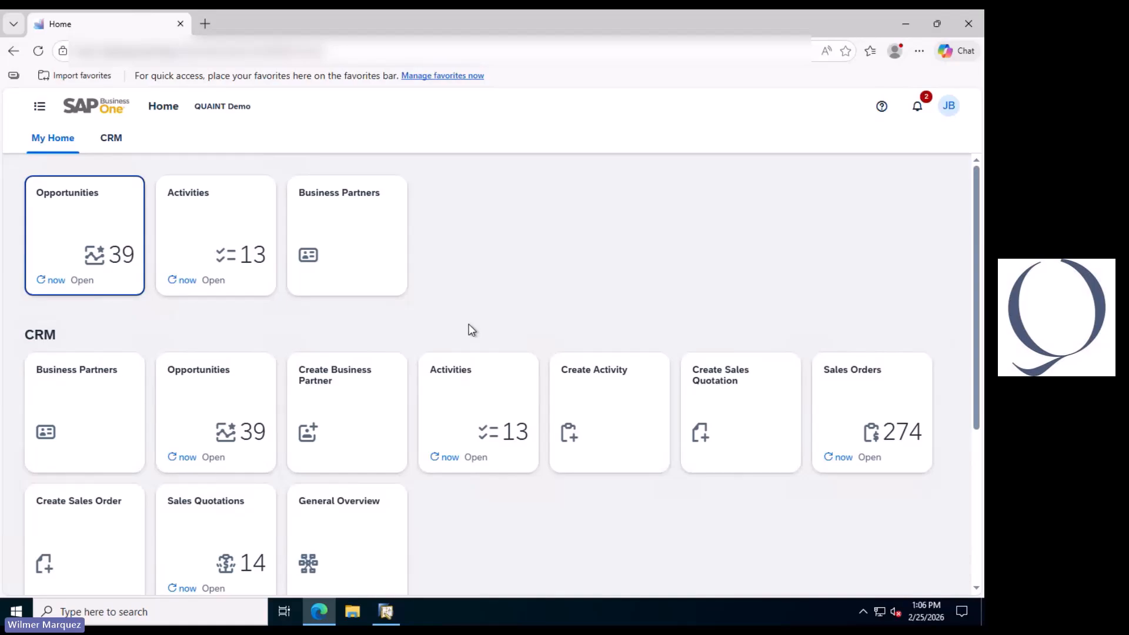
pyautogui.click(70, 222)
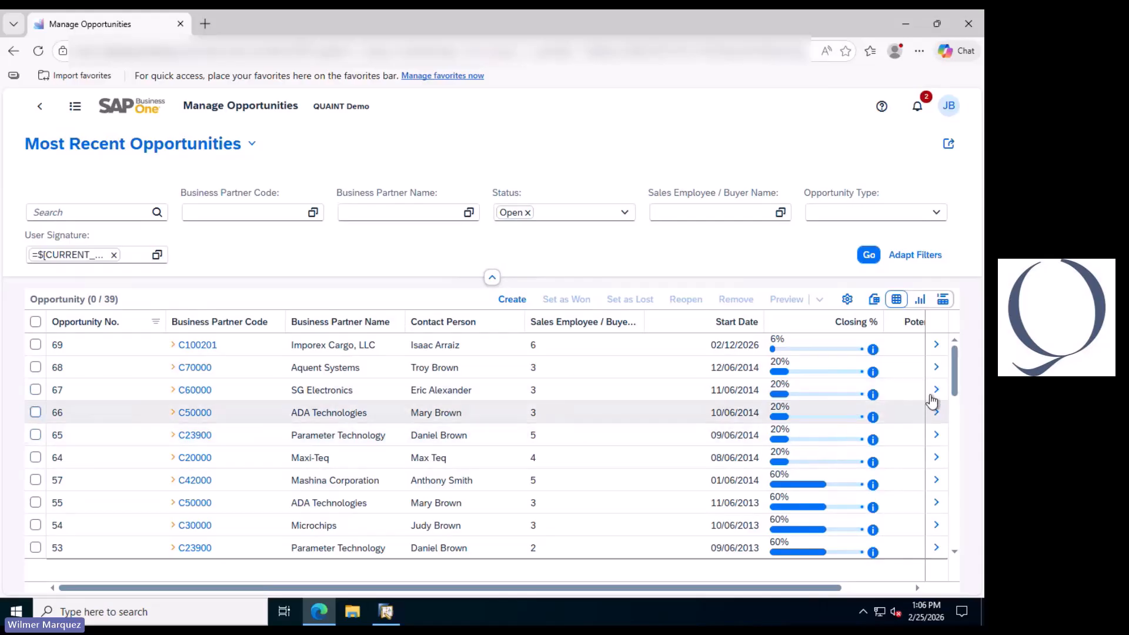
pyautogui.scroll(-1, 956, 376)
pyautogui.scroll(1, 959, 358)
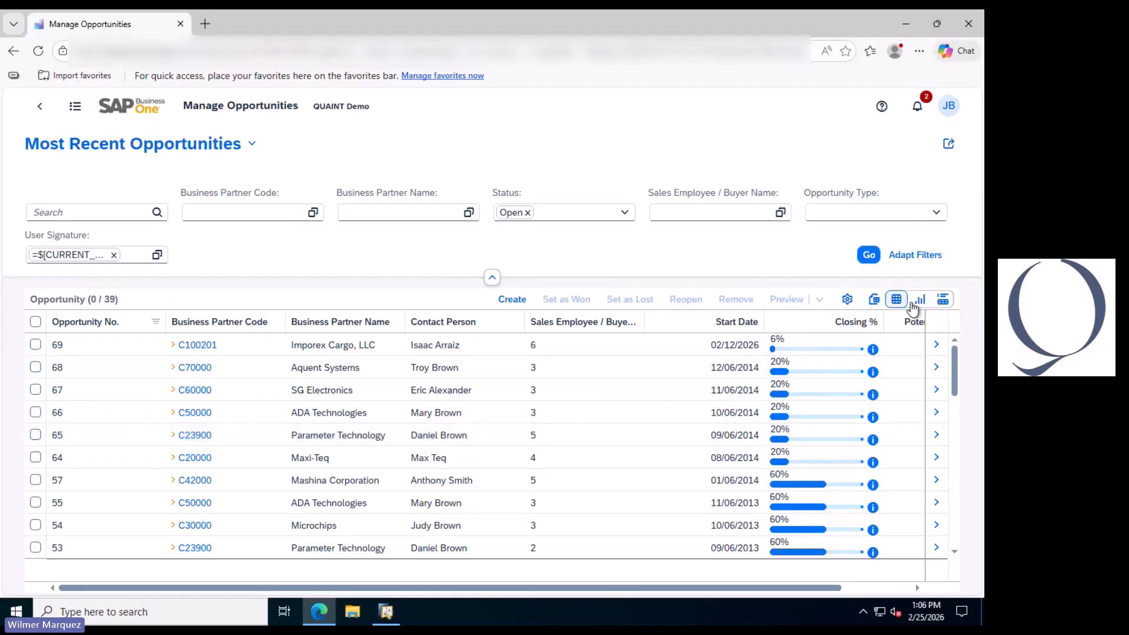
# Show the opportunities in chart view and compare the column, bar and line chart types.
pyautogui.click(942, 299)
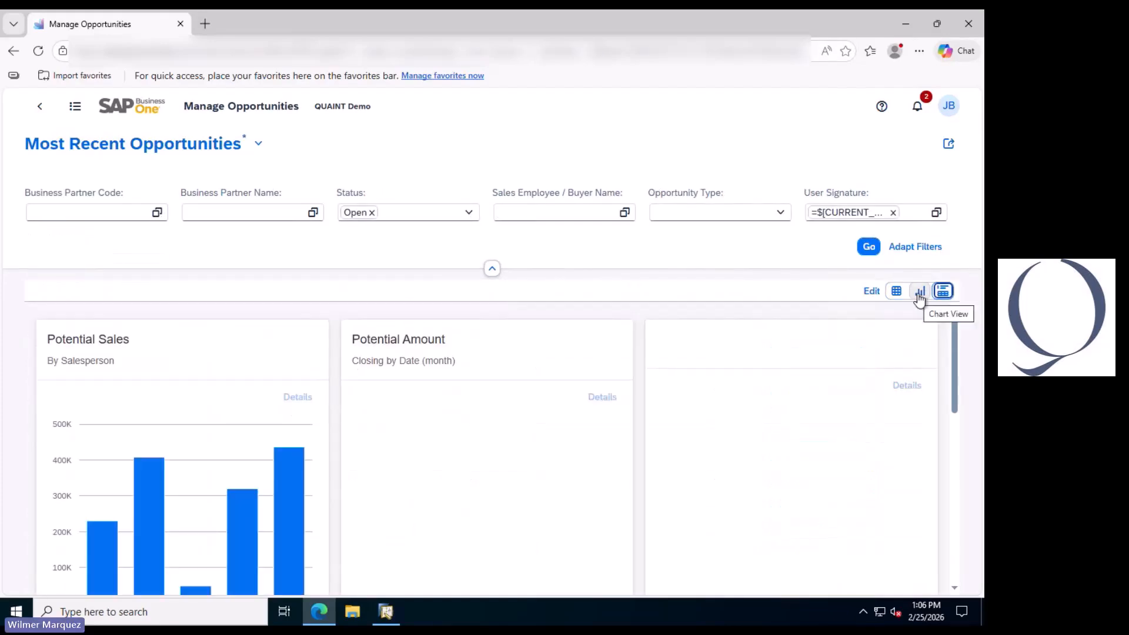
pyautogui.click(920, 293)
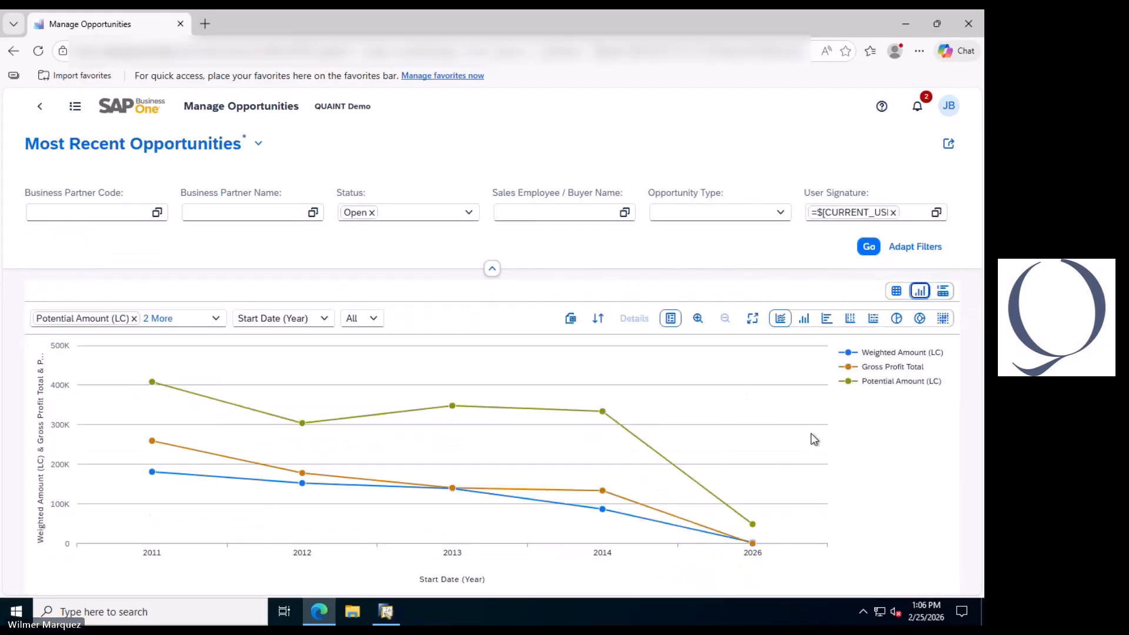
pyautogui.click(807, 319)
pyautogui.click(826, 319)
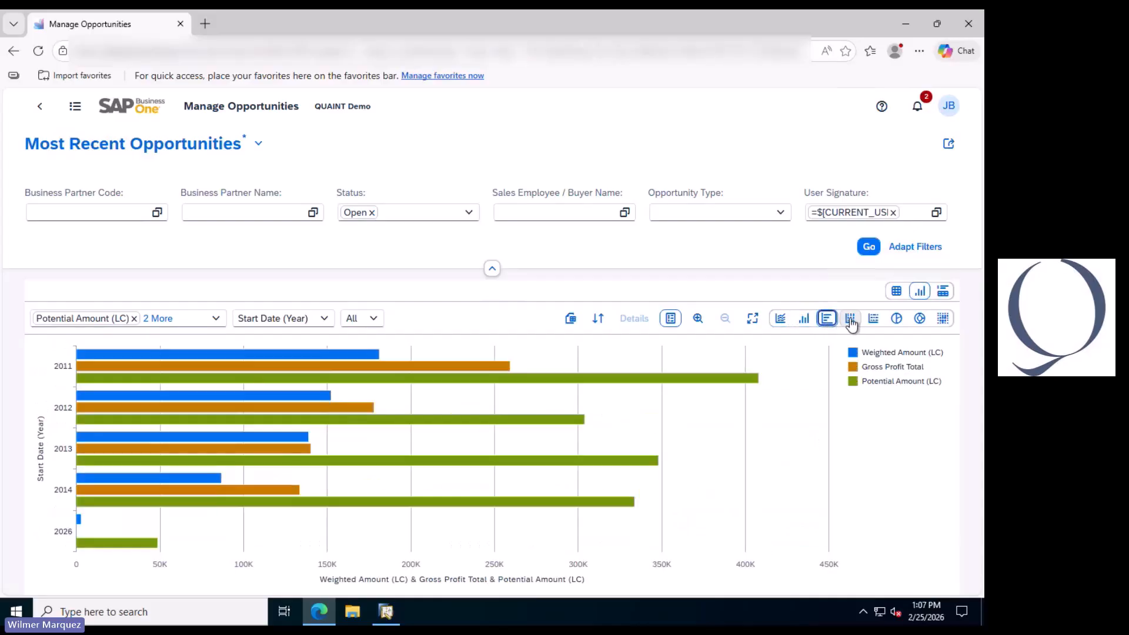
pyautogui.click(851, 318)
pyautogui.click(803, 318)
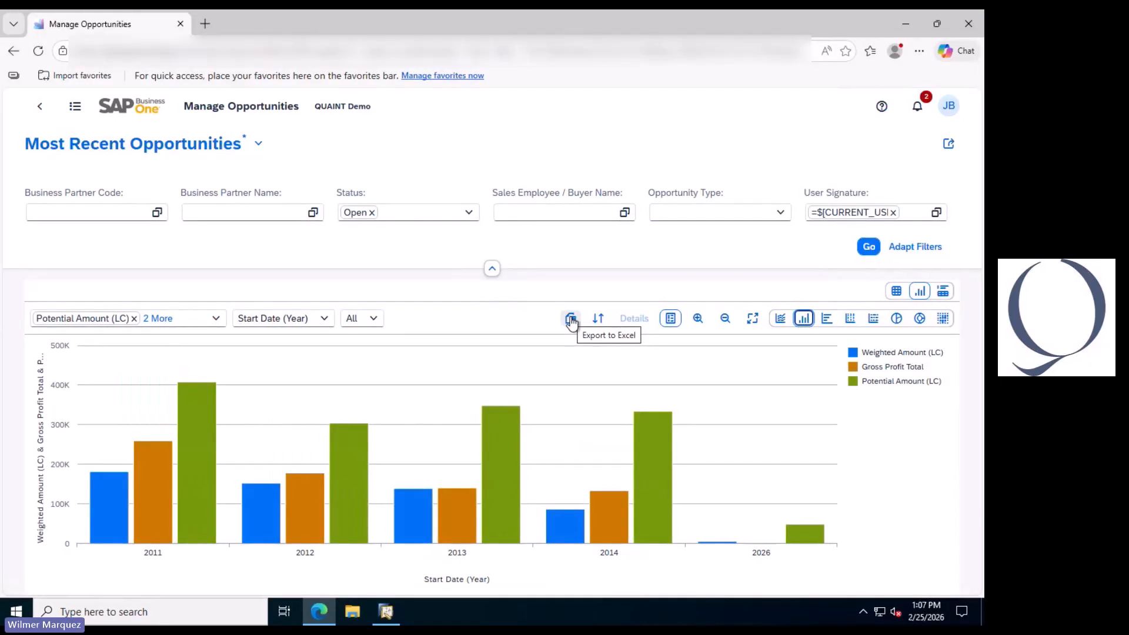
pyautogui.click(780, 318)
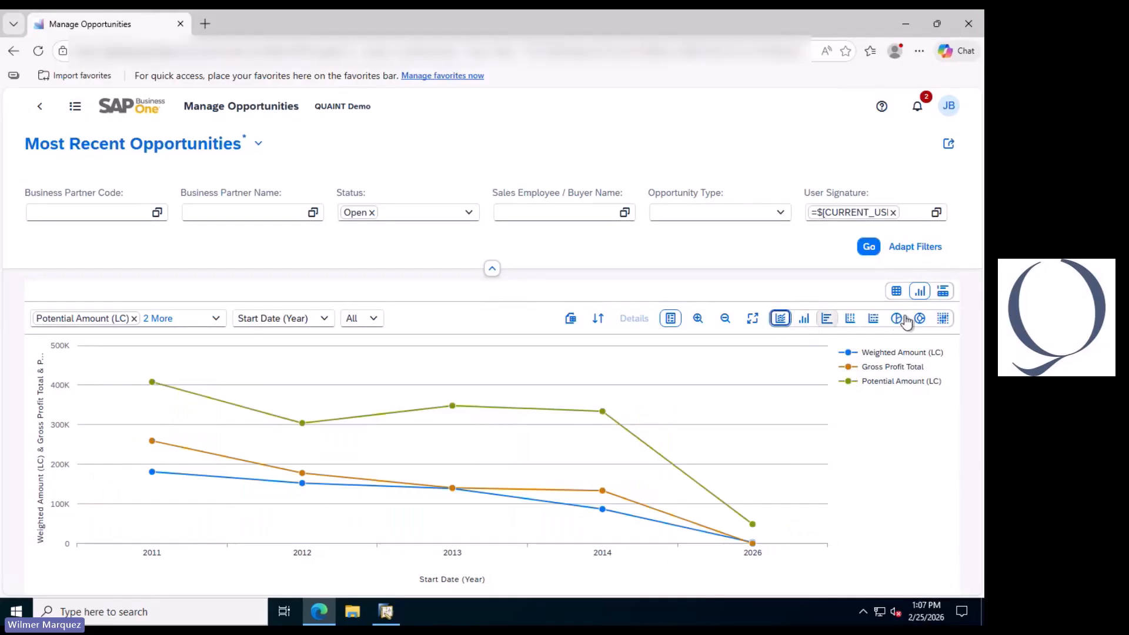
# Switch the opportunities to the dashboard view and examine its cards for potential sales, potential amount, stage and employee performance.
pyautogui.click(943, 292)
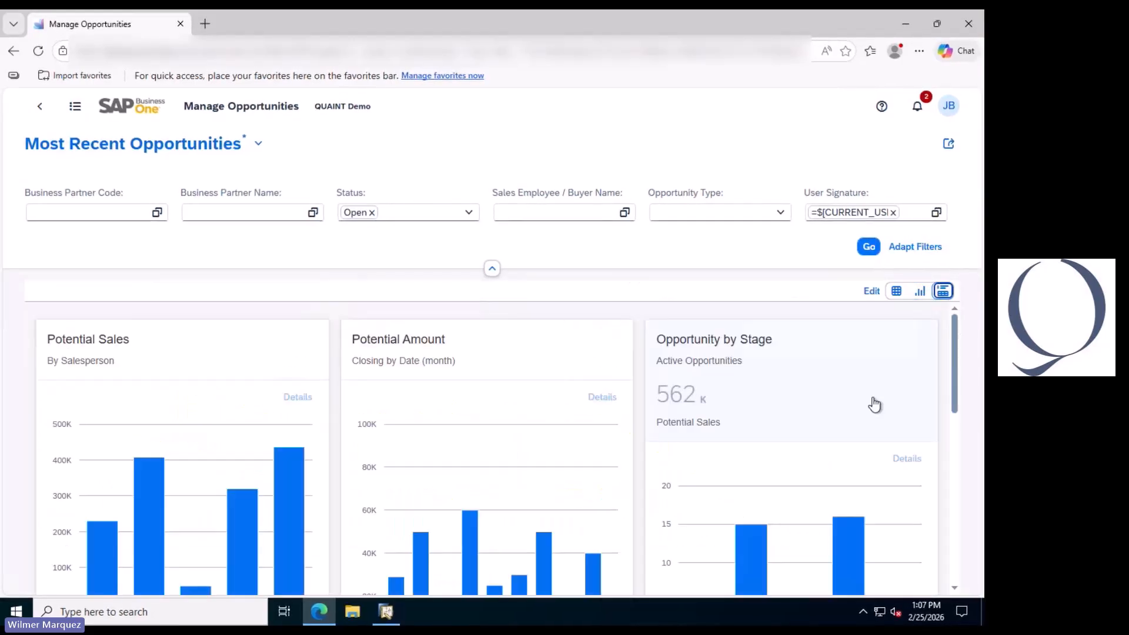
pyautogui.scroll(-4, 739, 442)
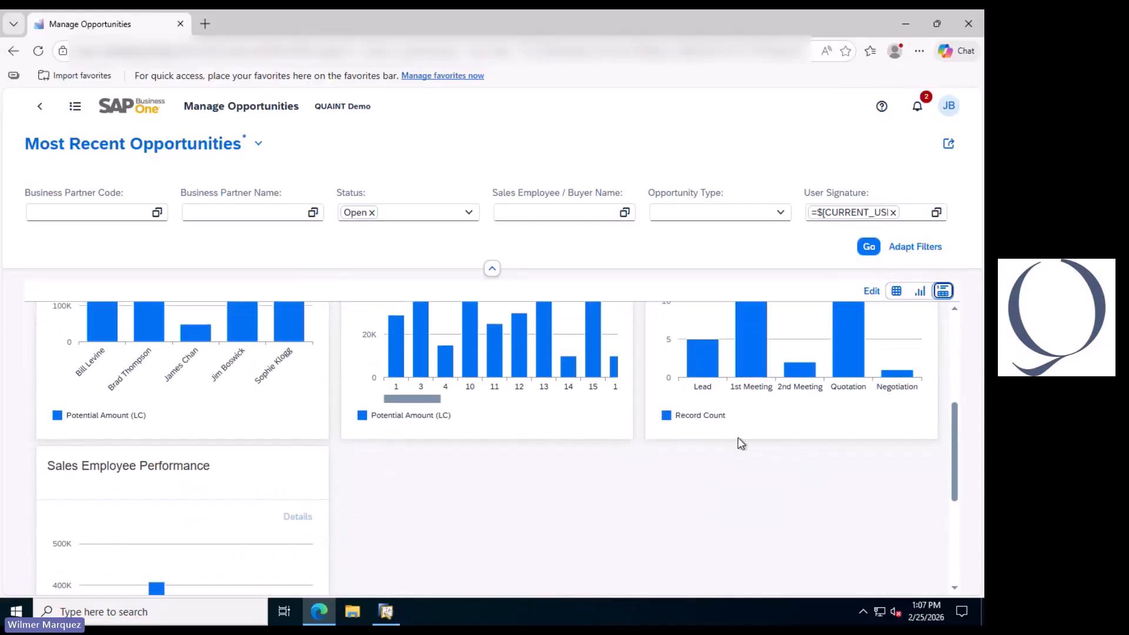
pyautogui.scroll(-2, 741, 442)
pyautogui.scroll(4, 741, 442)
pyautogui.scroll(3, 739, 446)
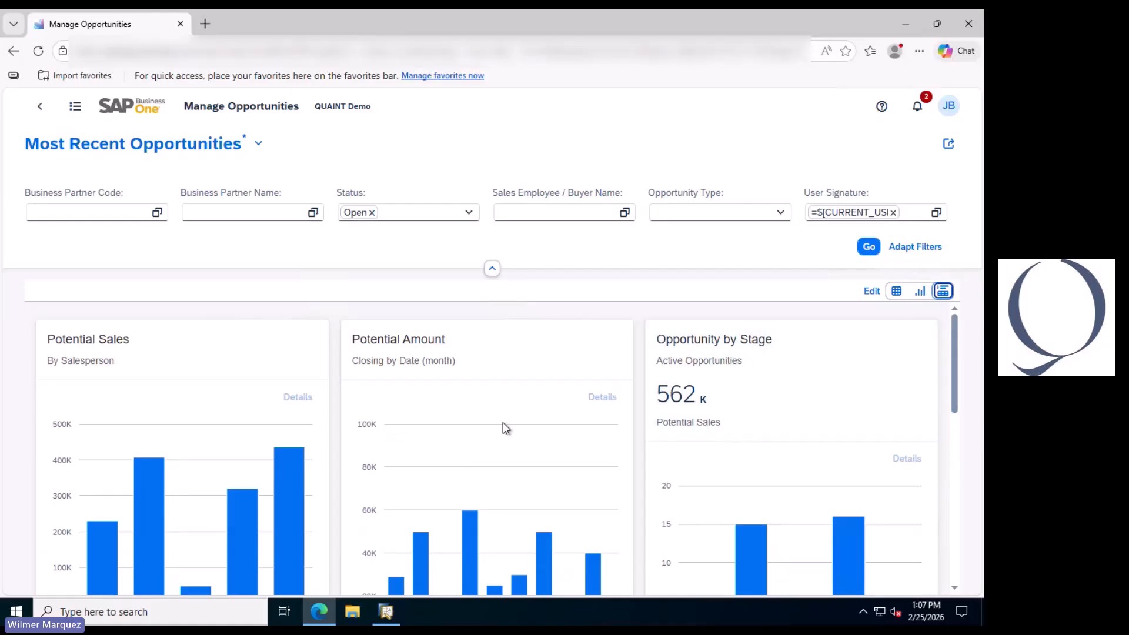
# Return the opportunities to the table view and check which actions are available for opportunity 69.
pyautogui.click(896, 291)
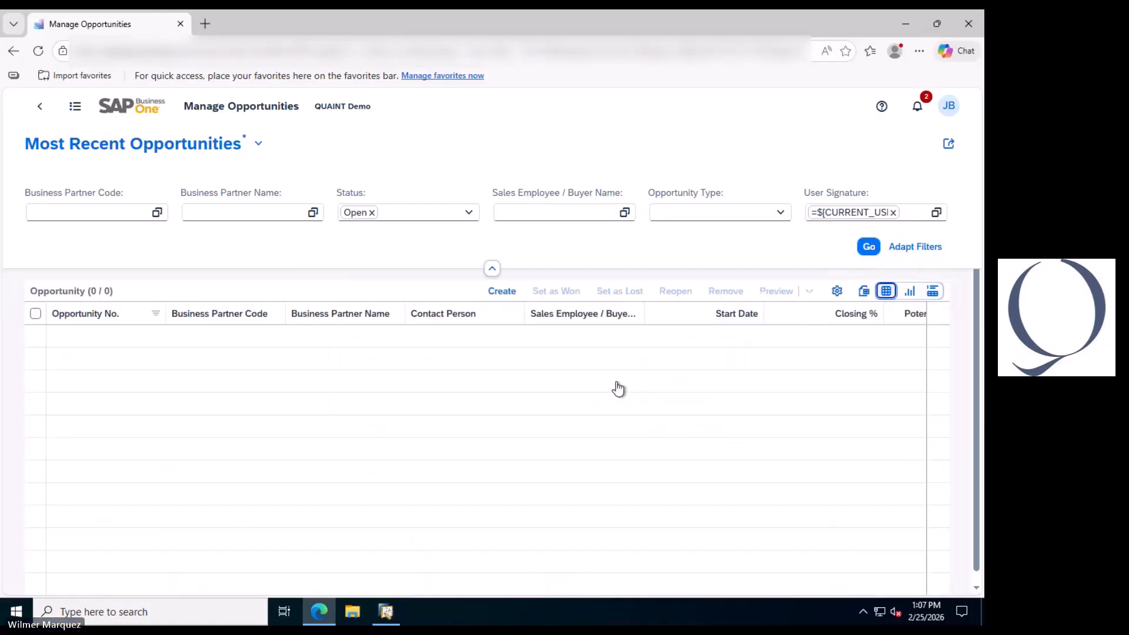
pyautogui.scroll(-3, 497, 422)
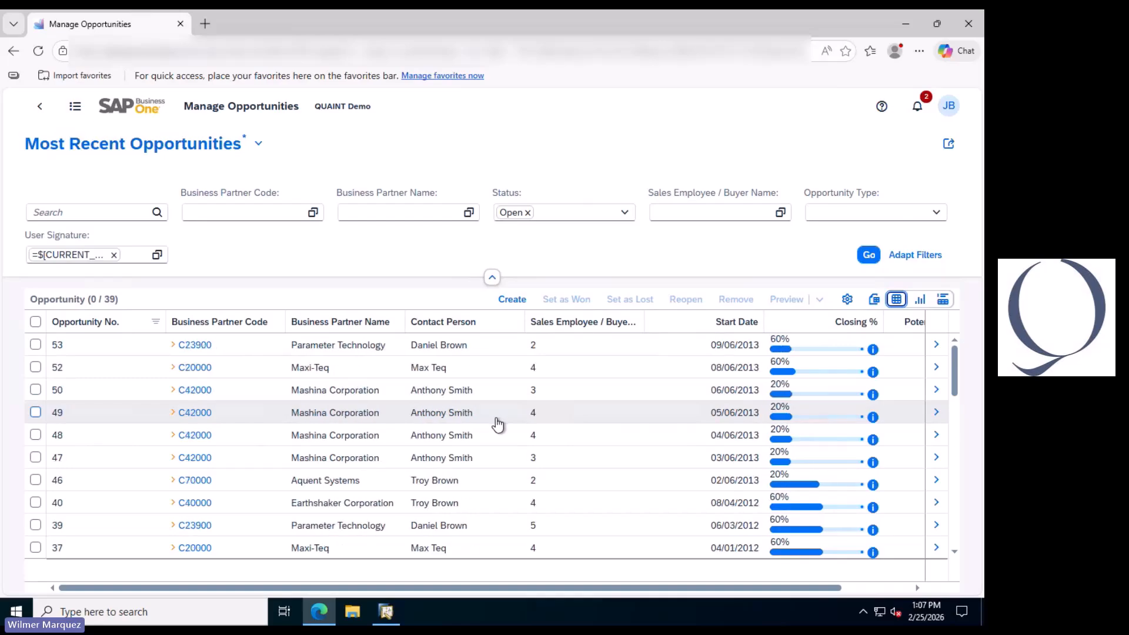
pyautogui.scroll(-4, 497, 422)
pyautogui.scroll(6, 497, 422)
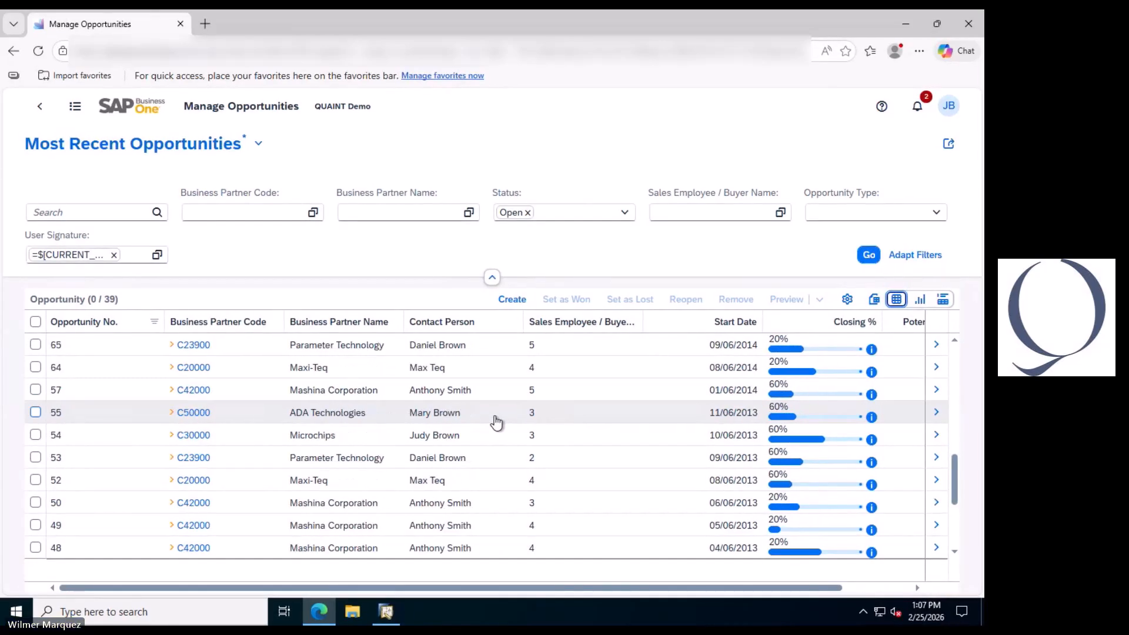
pyautogui.scroll(2, 497, 422)
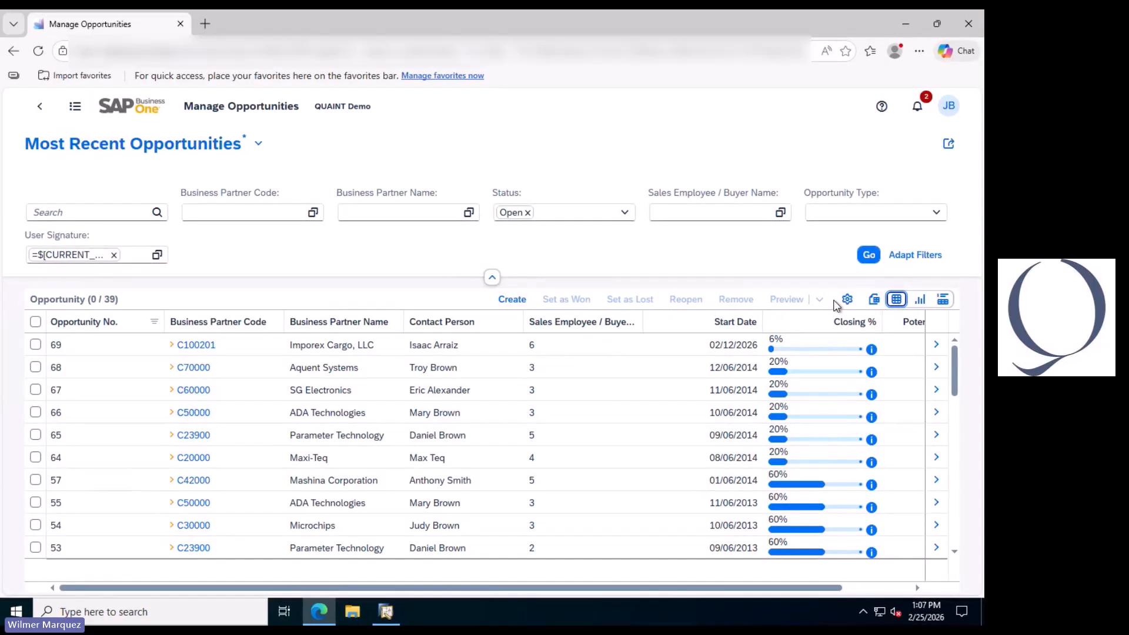
pyautogui.click(36, 344)
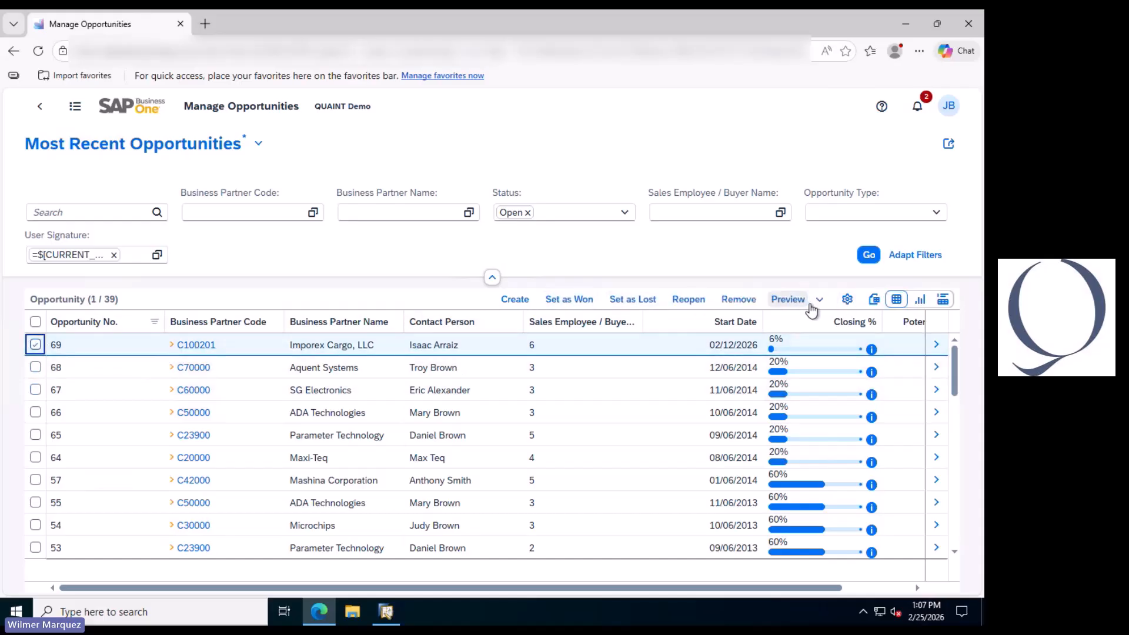
pyautogui.click(36, 345)
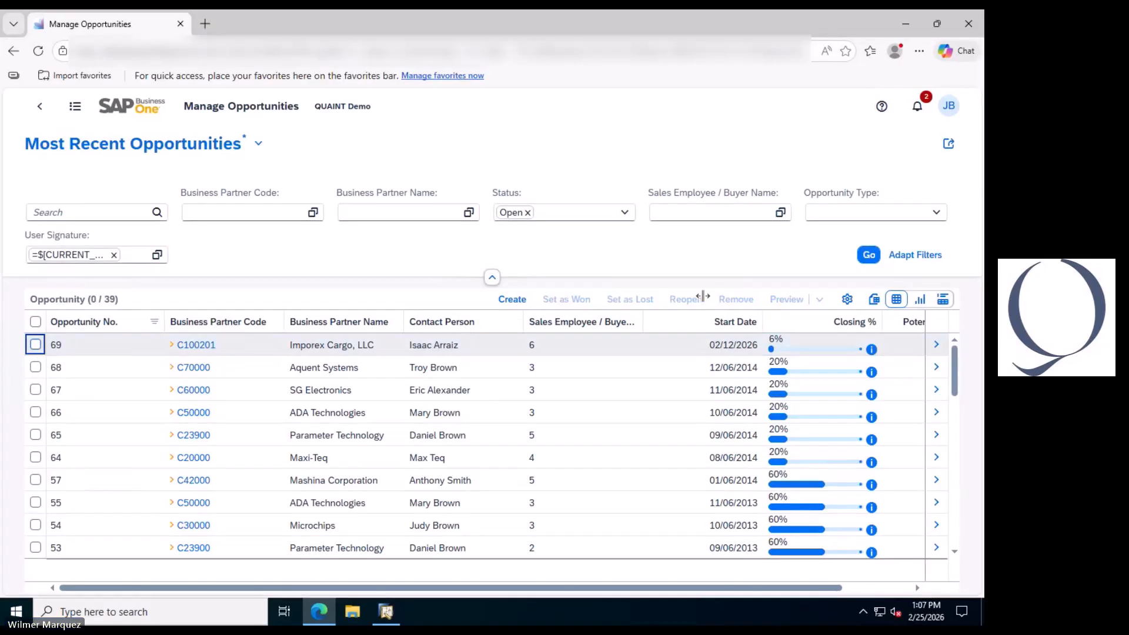
# Move the Closing % column ahead of Start Date in the opportunities table's view settings and apply the change.
pyautogui.click(850, 302)
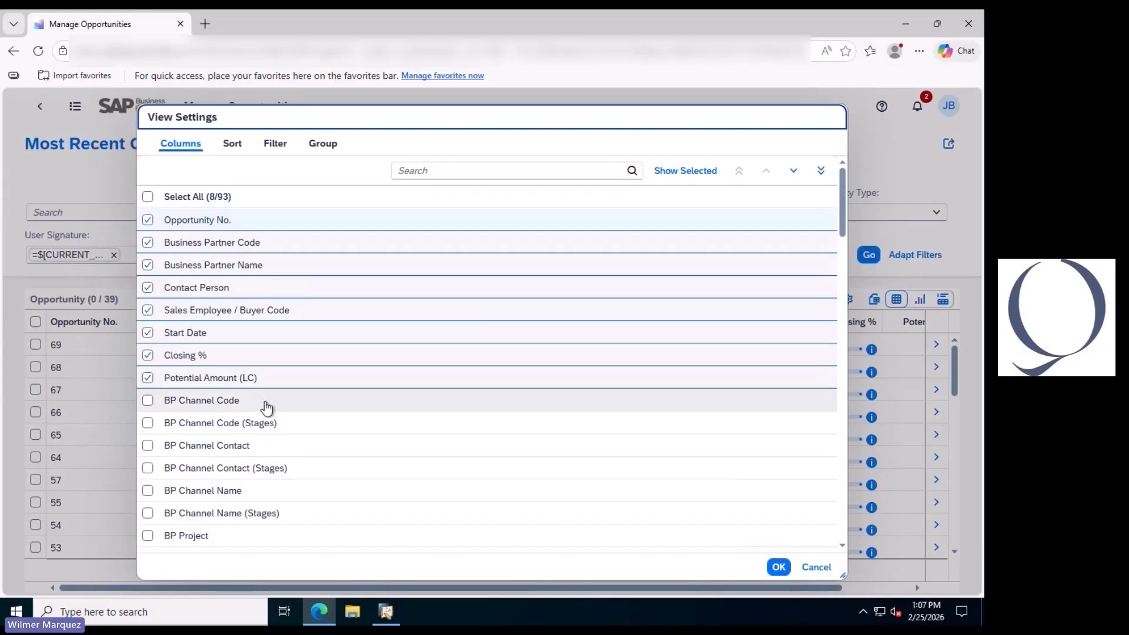
pyautogui.click(334, 360)
pyautogui.click(767, 174)
pyautogui.click(766, 172)
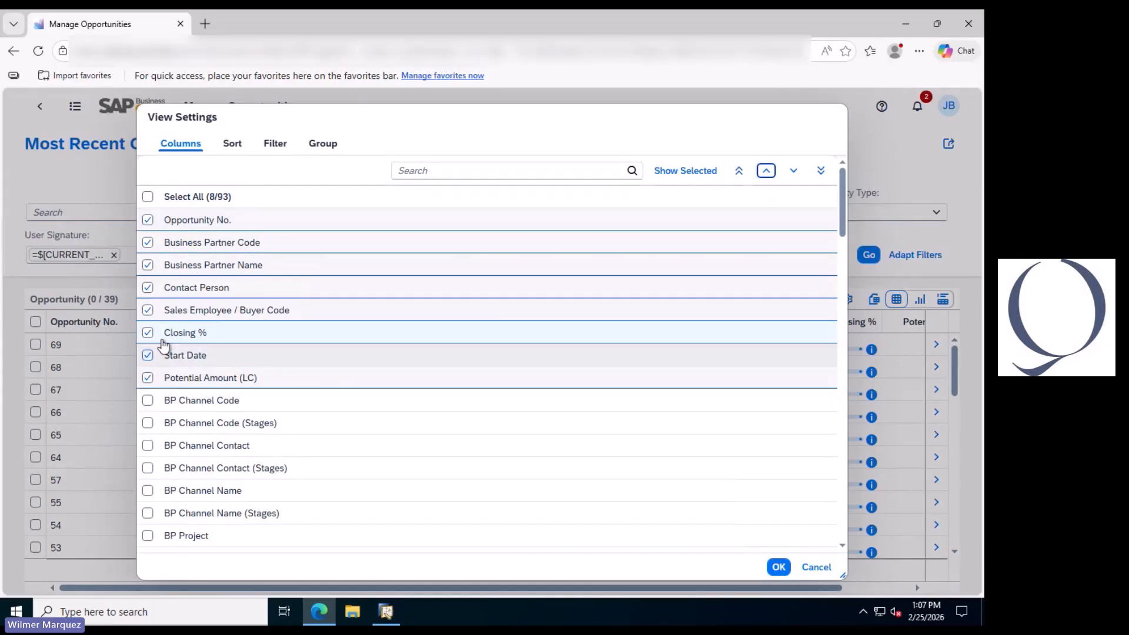
pyautogui.click(776, 575)
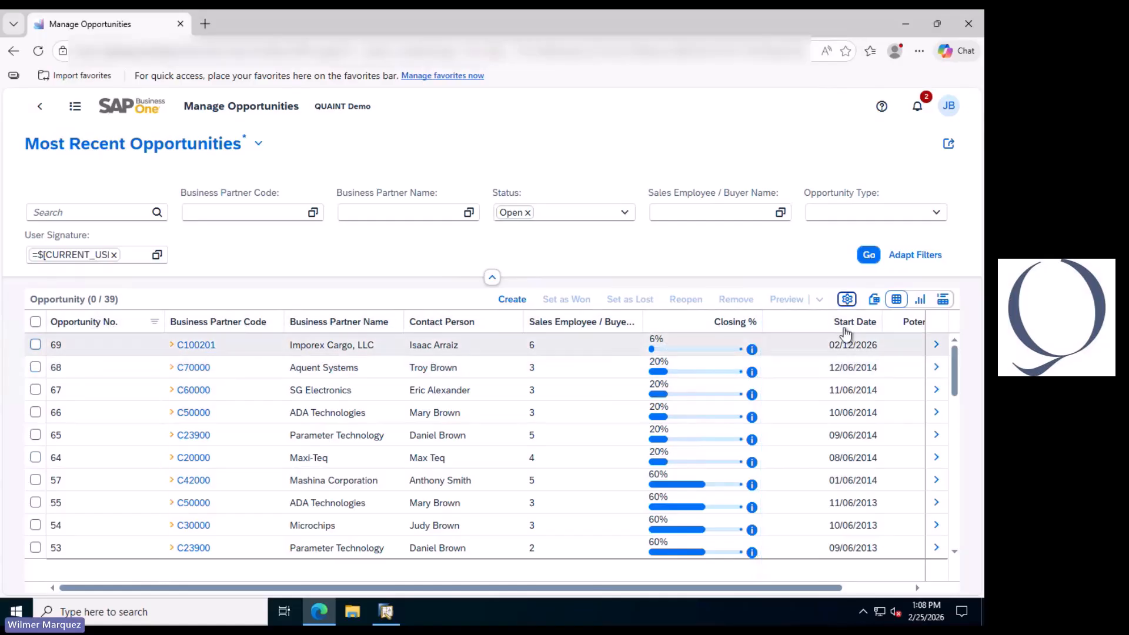
pyautogui.scroll(-3, 958, 372)
pyautogui.scroll(3, 958, 371)
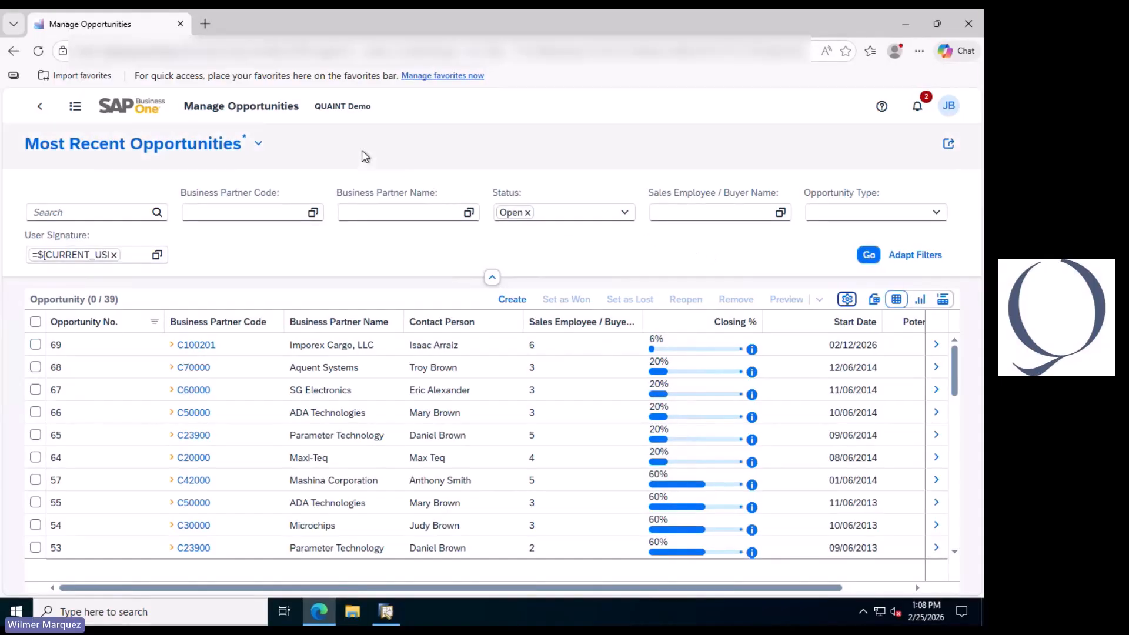
# Open the web client's home page in two additional browser tabs, keeping the opportunities list in the first.
pyautogui.rightClick(131, 113)
pyautogui.click(222, 129)
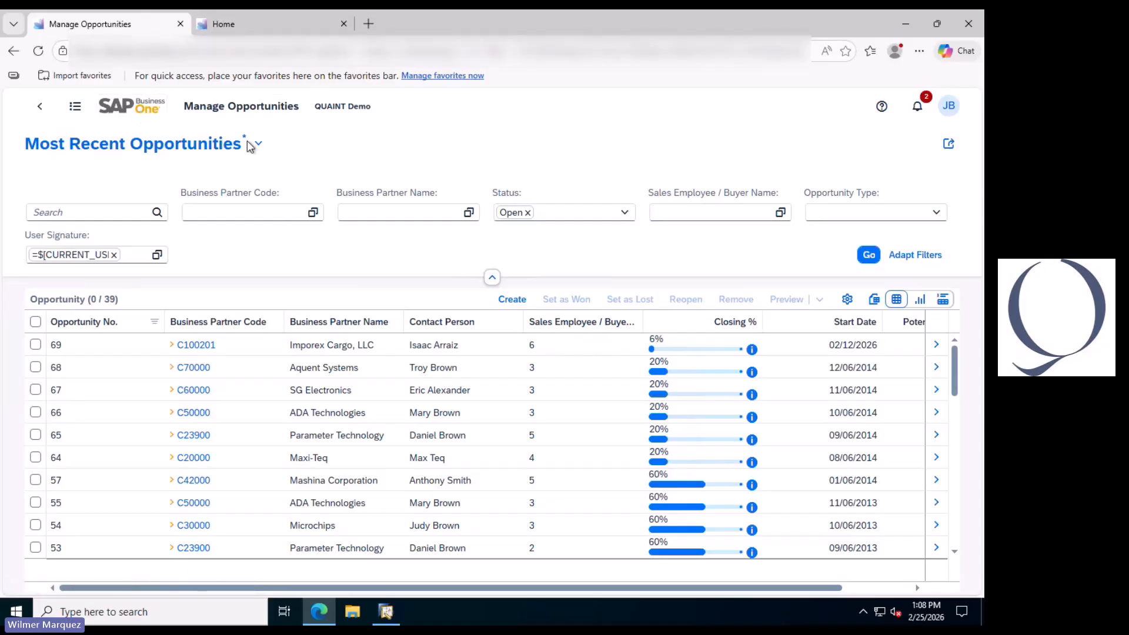
pyautogui.rightClick(148, 114)
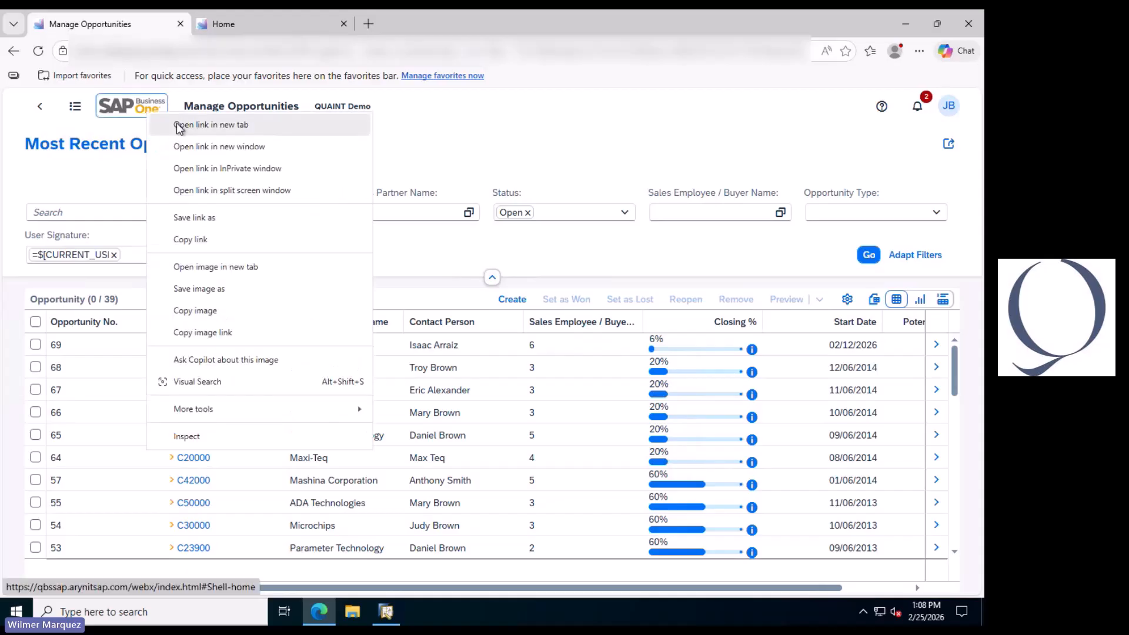
pyautogui.click(182, 124)
pyautogui.click(262, 27)
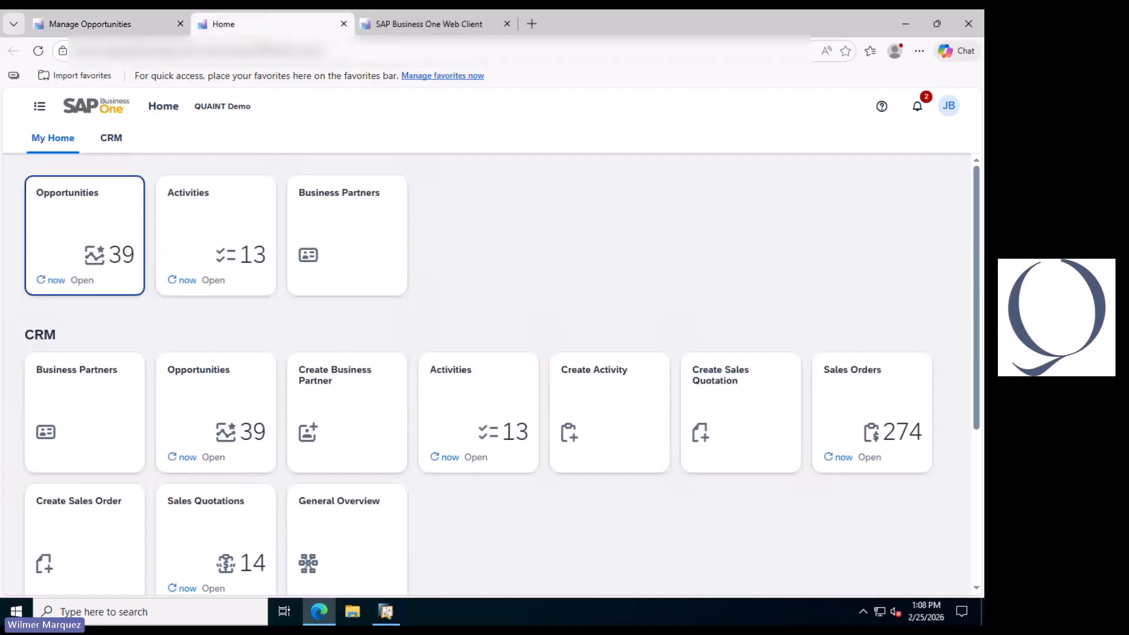
pyautogui.click(420, 28)
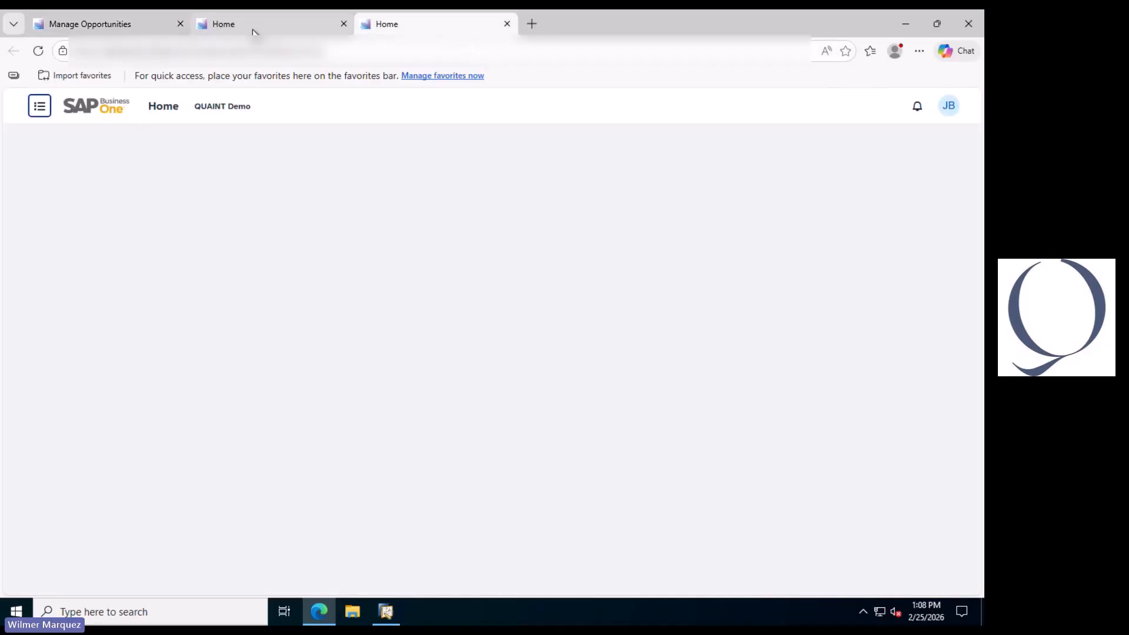
# Open the activities list in the second browser tab and the business partners list in the third.
pyautogui.click(253, 33)
pyautogui.click(206, 259)
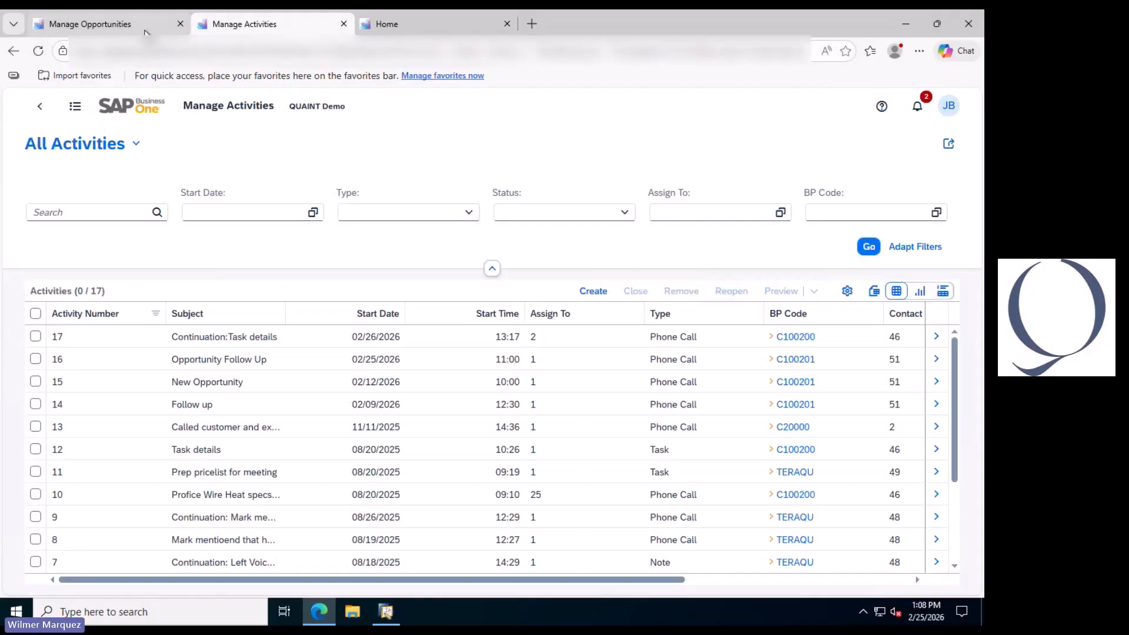
pyautogui.click(146, 31)
pyautogui.click(284, 30)
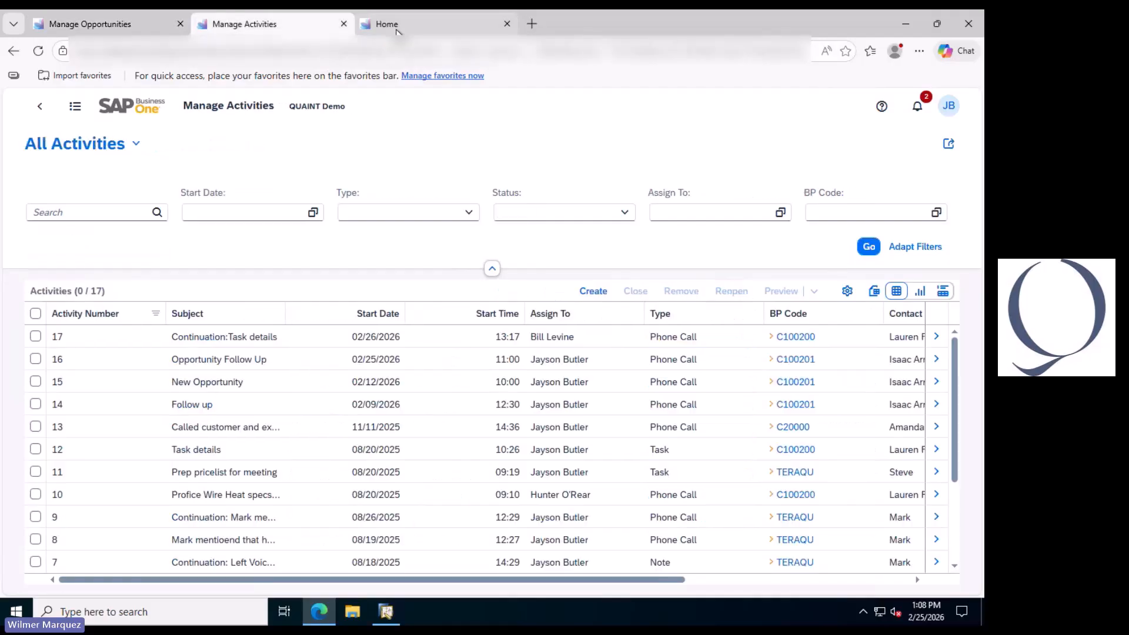
pyautogui.click(399, 26)
pyautogui.click(323, 276)
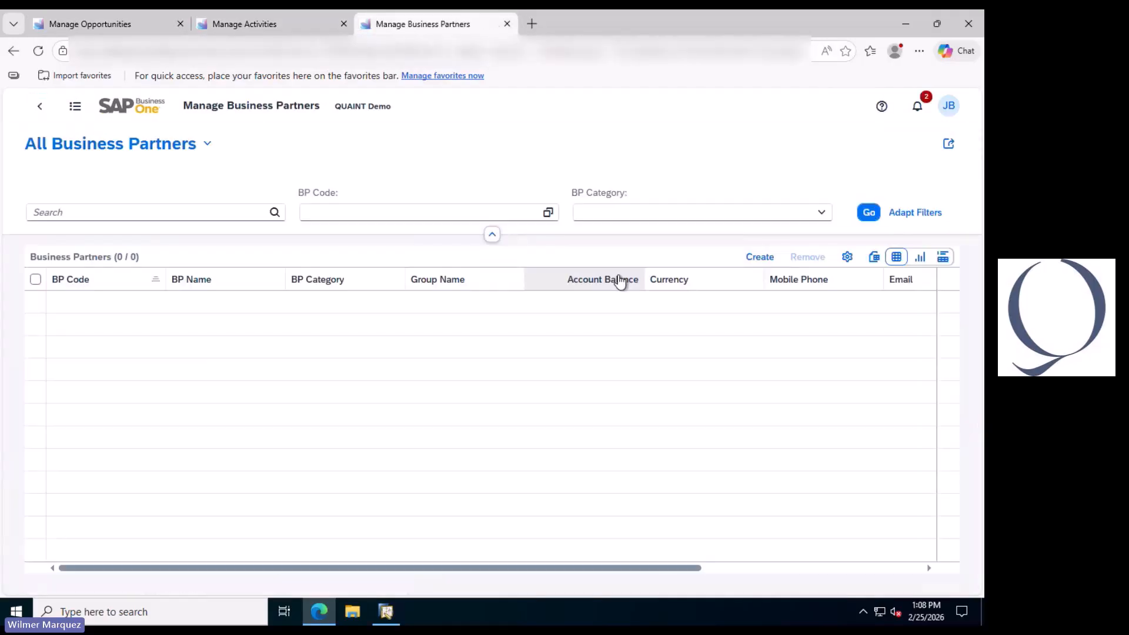
# Look over the activities list and the opportunities list in their browser tabs, ending on the activities list.
pyautogui.click(282, 29)
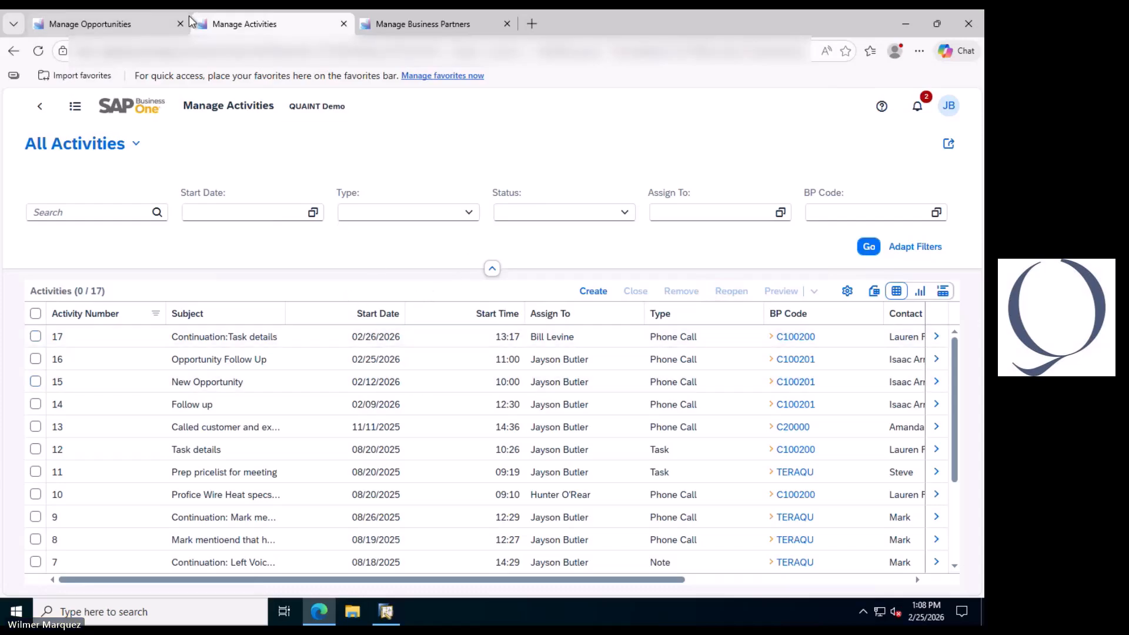
pyautogui.click(135, 23)
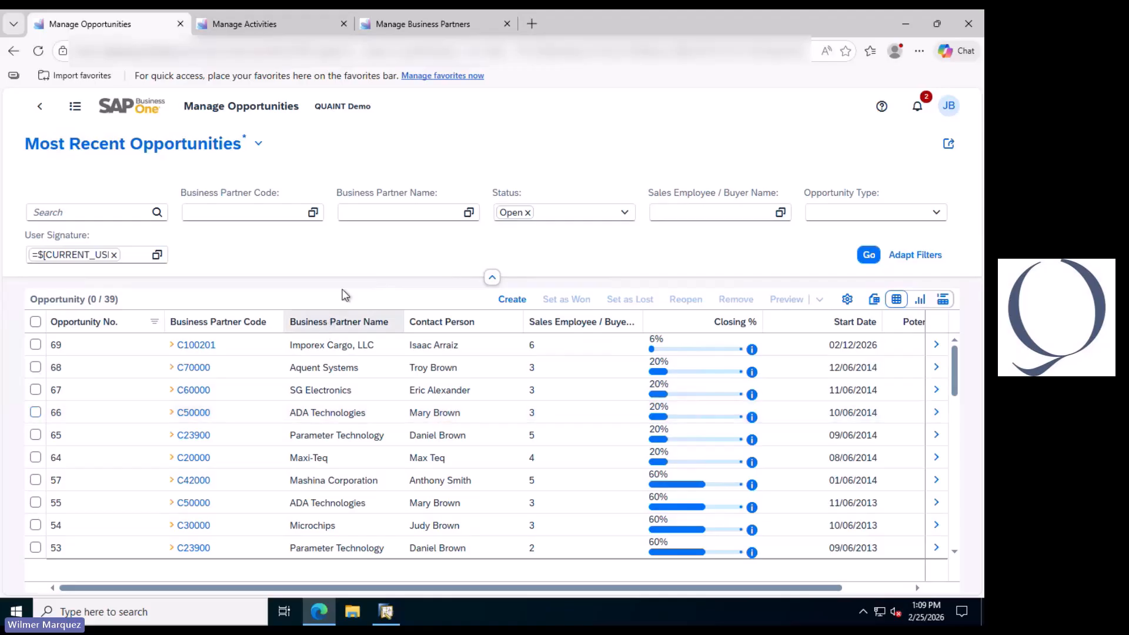
pyautogui.click(277, 25)
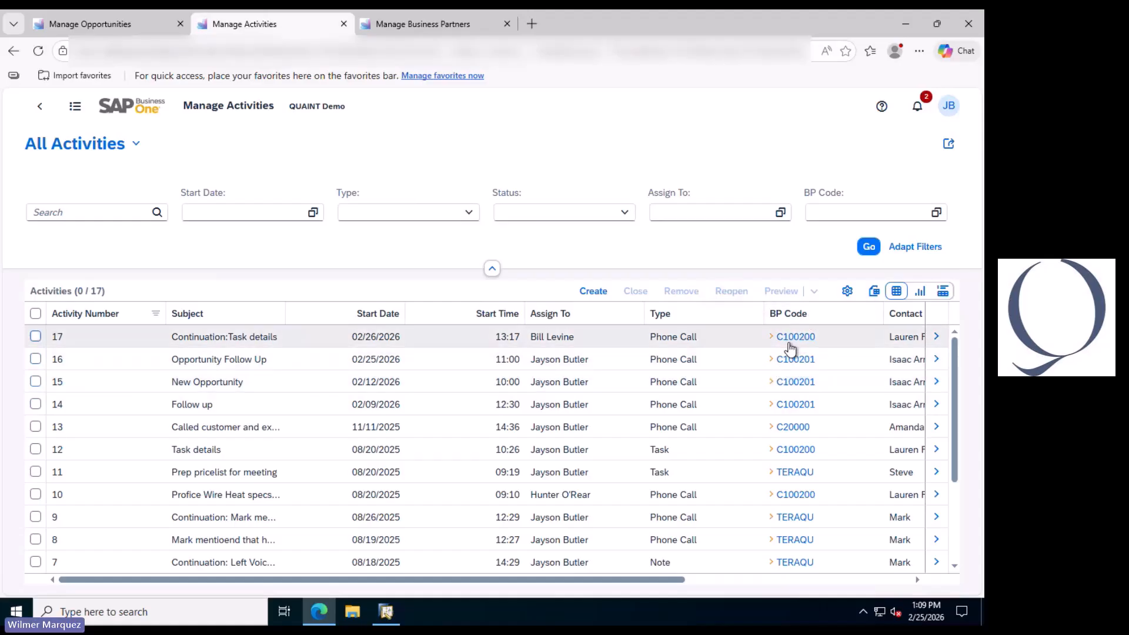
# Switch the activities list to its card view, start editing the cards, and preview the new-card options without adding one.
pyautogui.click(943, 294)
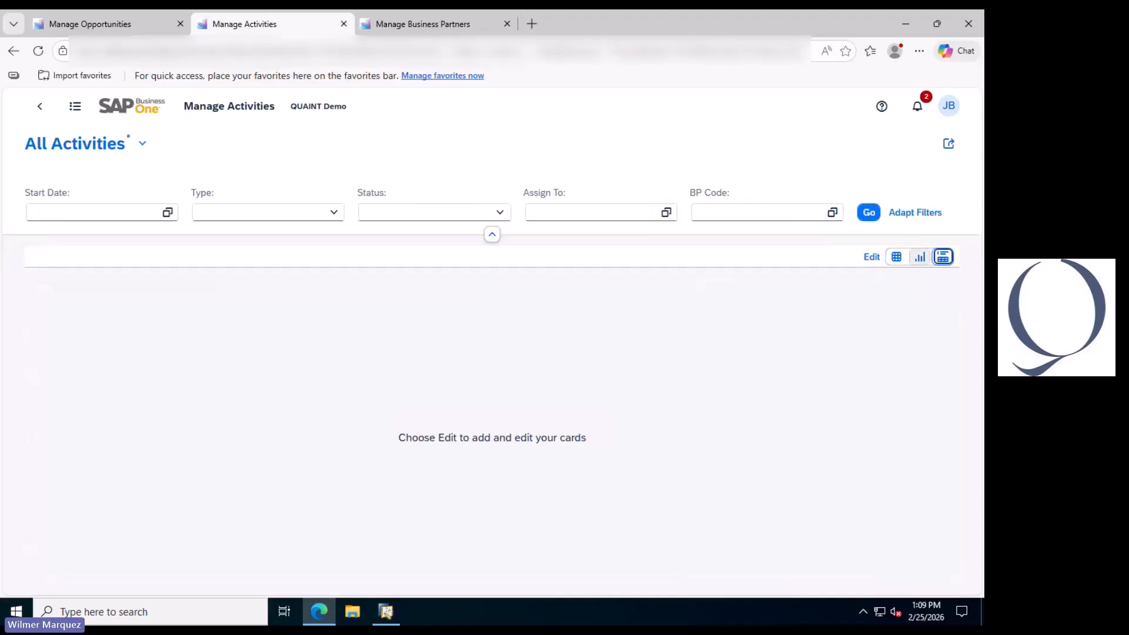
pyautogui.click(871, 259)
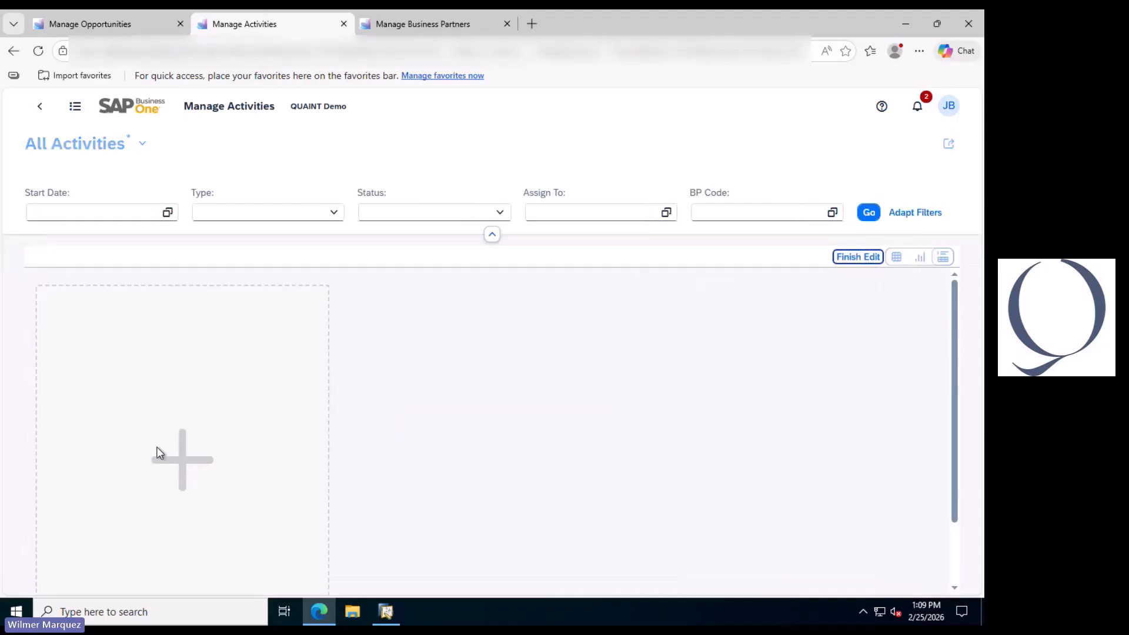
pyautogui.click(212, 454)
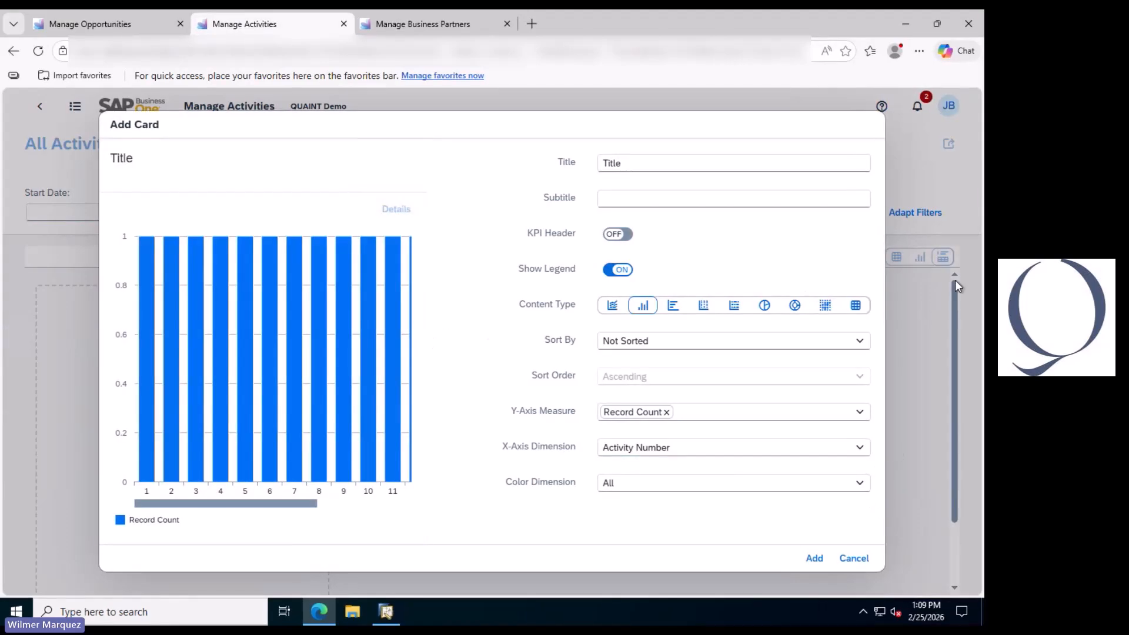
pyautogui.click(853, 558)
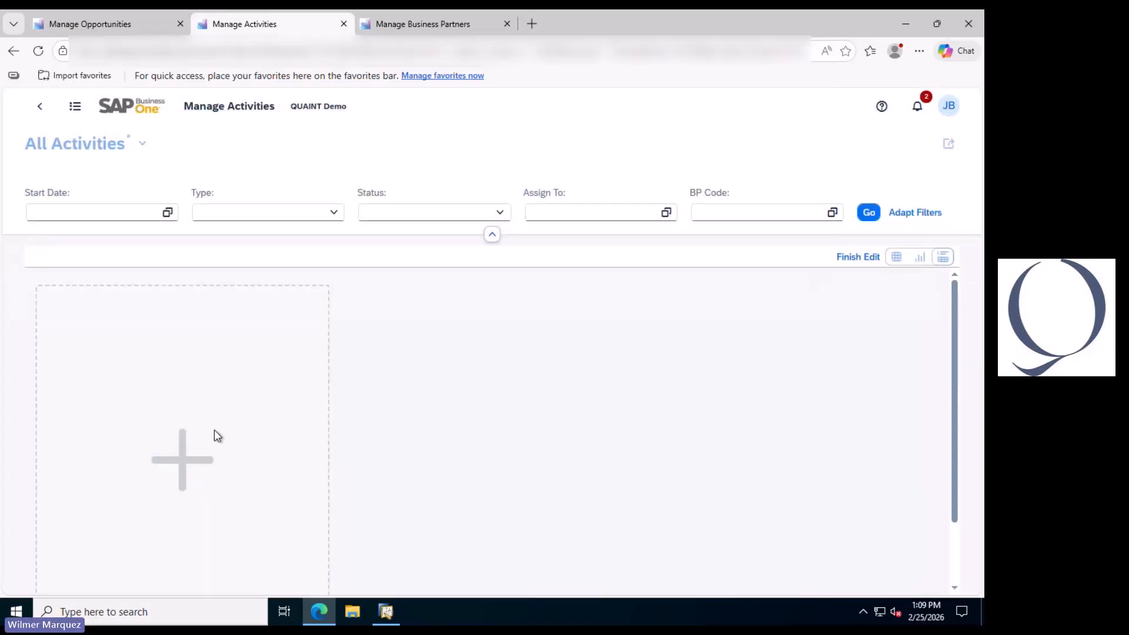
# Start a new activities card and title it "Activites by Type".
pyautogui.scroll(-1, 294, 462)
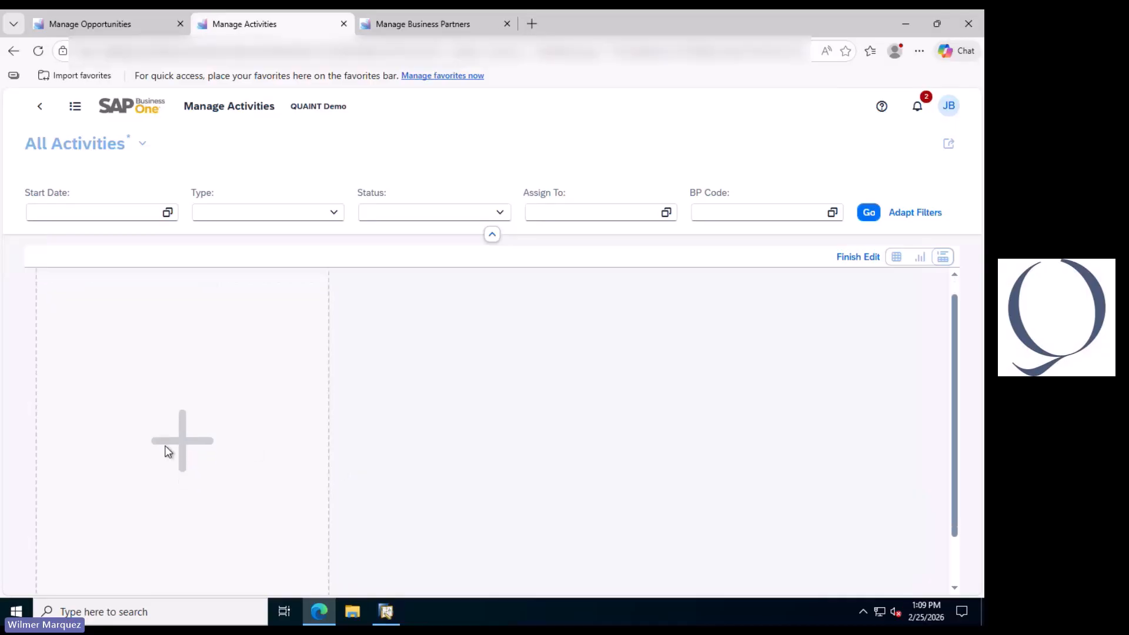
pyautogui.click(272, 466)
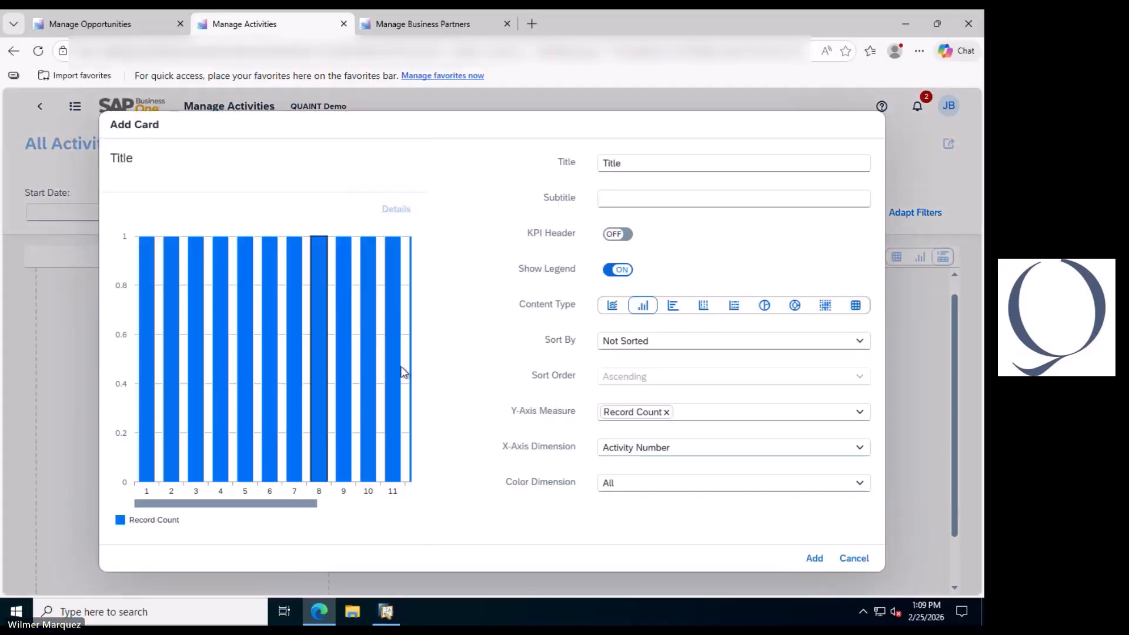
pyautogui.moveTo(641, 166); pyautogui.dragTo(542, 168)
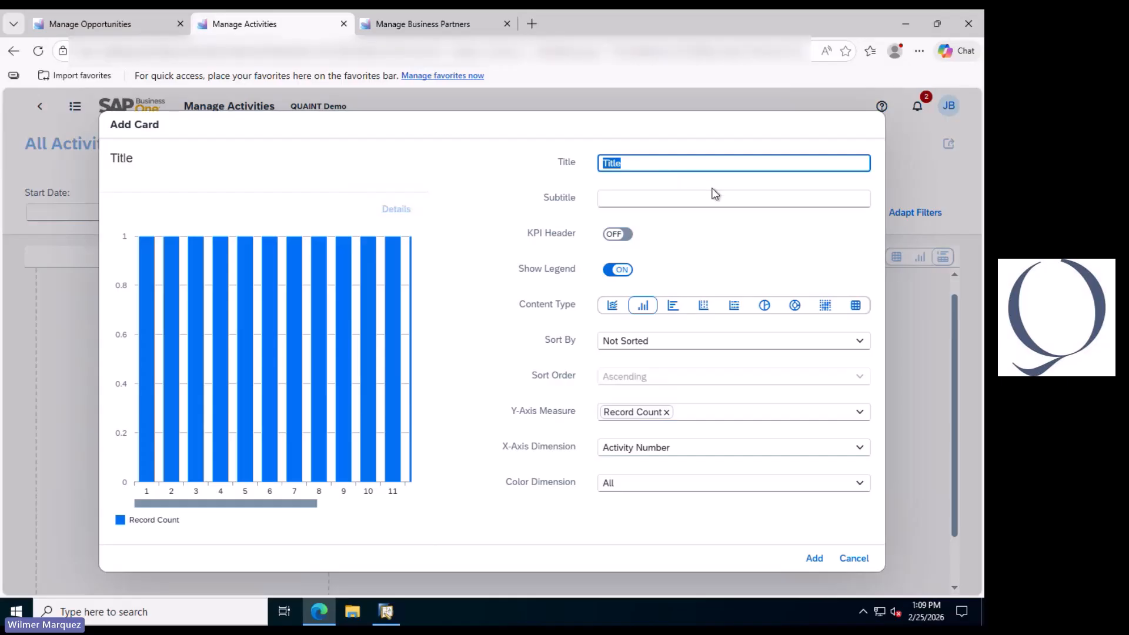
pyautogui.write('Activit')
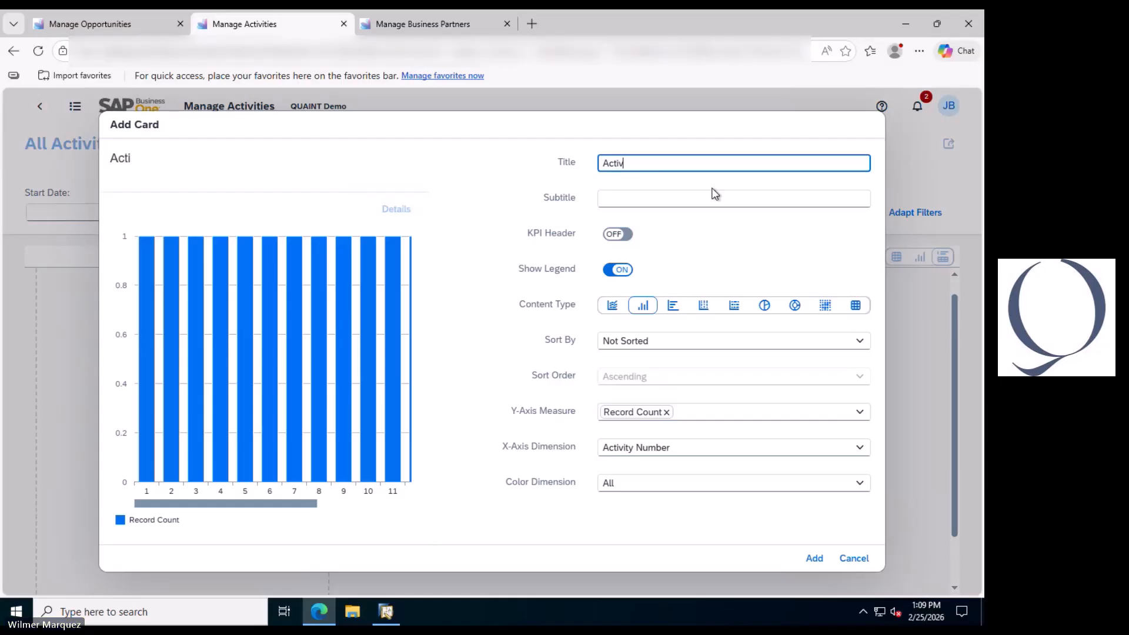
pyautogui.write('es by Tyuped')
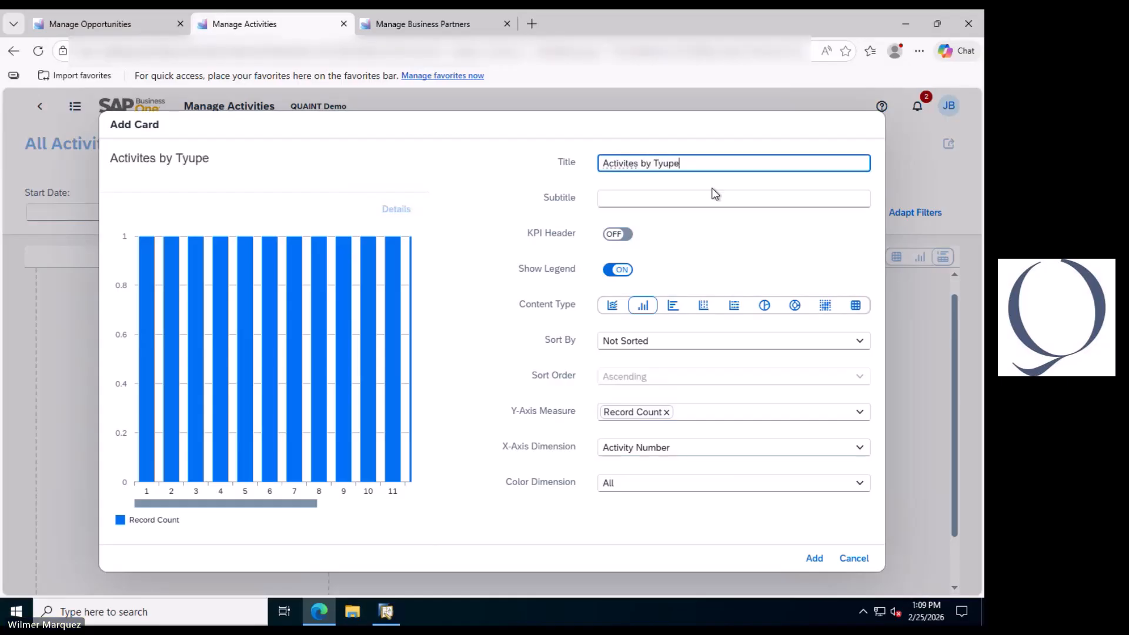
pyautogui.press('BackSpace')
pyautogui.press('BackSpace')
pyautogui.press('BackSpace')
pyautogui.press('BackSpace')
pyautogui.write('pe')
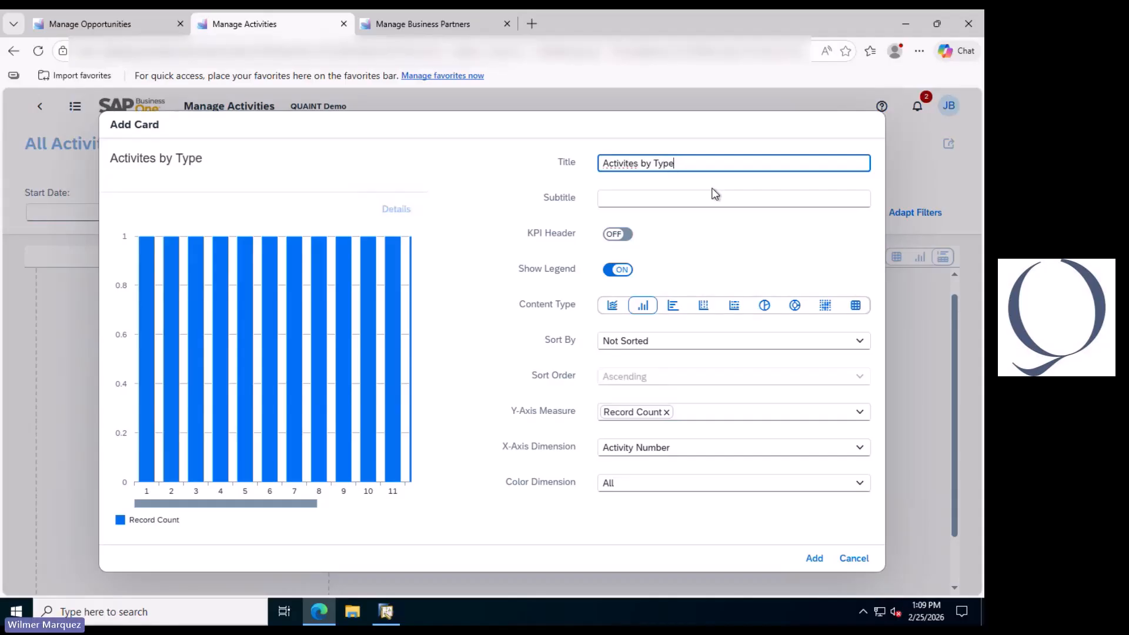
# Correct the spelling of the card title to "Activities by Type".
pyautogui.rightClick(633, 167)
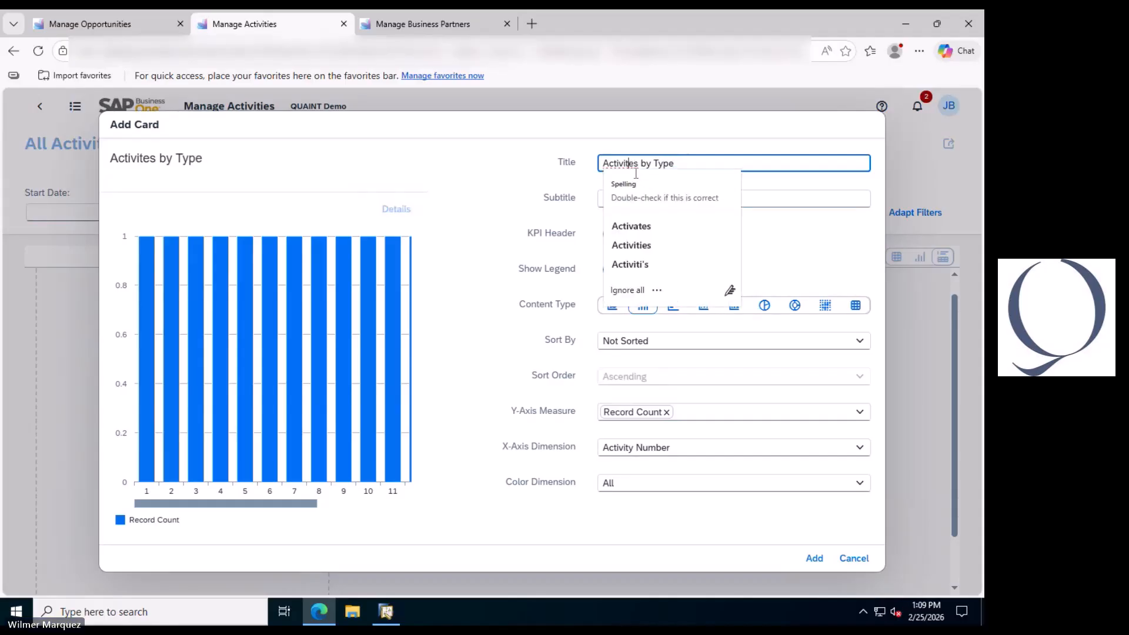
pyautogui.click(641, 225)
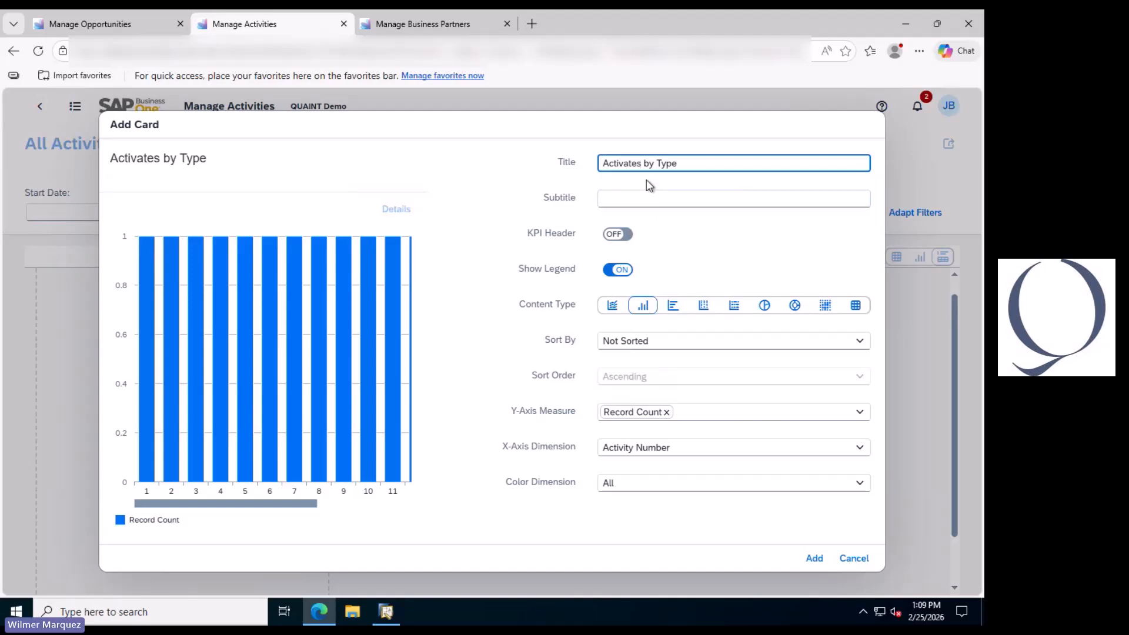
pyautogui.press('BackSpace')
pyautogui.press('BackSpace')
pyautogui.press('BackSpace')
pyautogui.press('BackSpace')
pyautogui.write('ities')
pyautogui.click(702, 220)
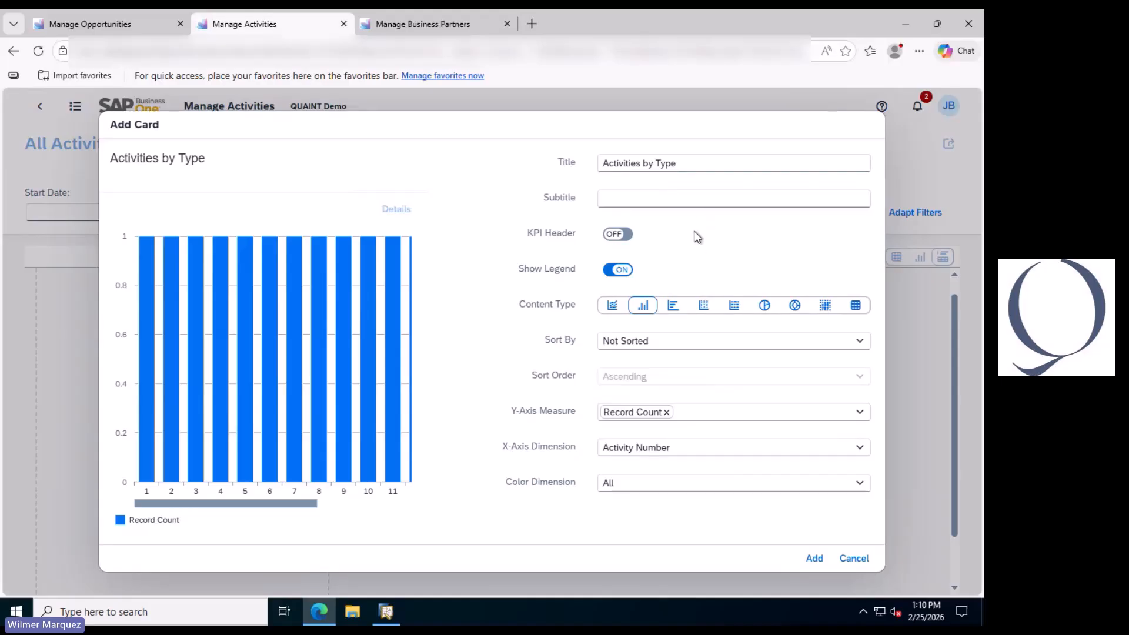
# Set the card's X-Axis Dimension to Type and add the column chart card.
pyautogui.click(696, 448)
pyautogui.click(659, 257)
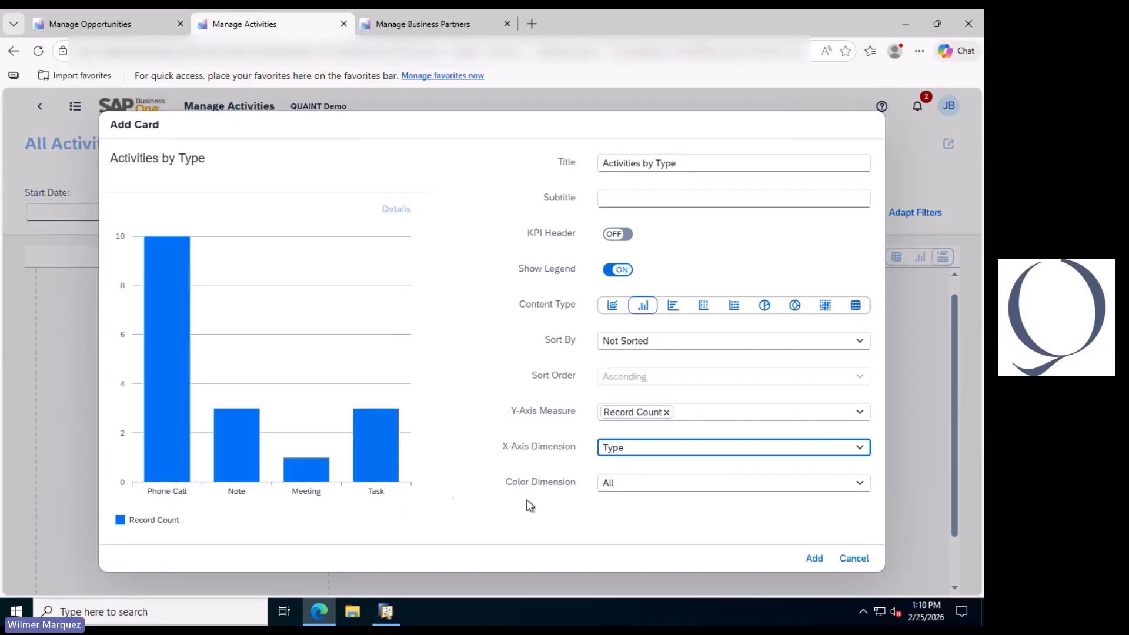
pyautogui.click(811, 557)
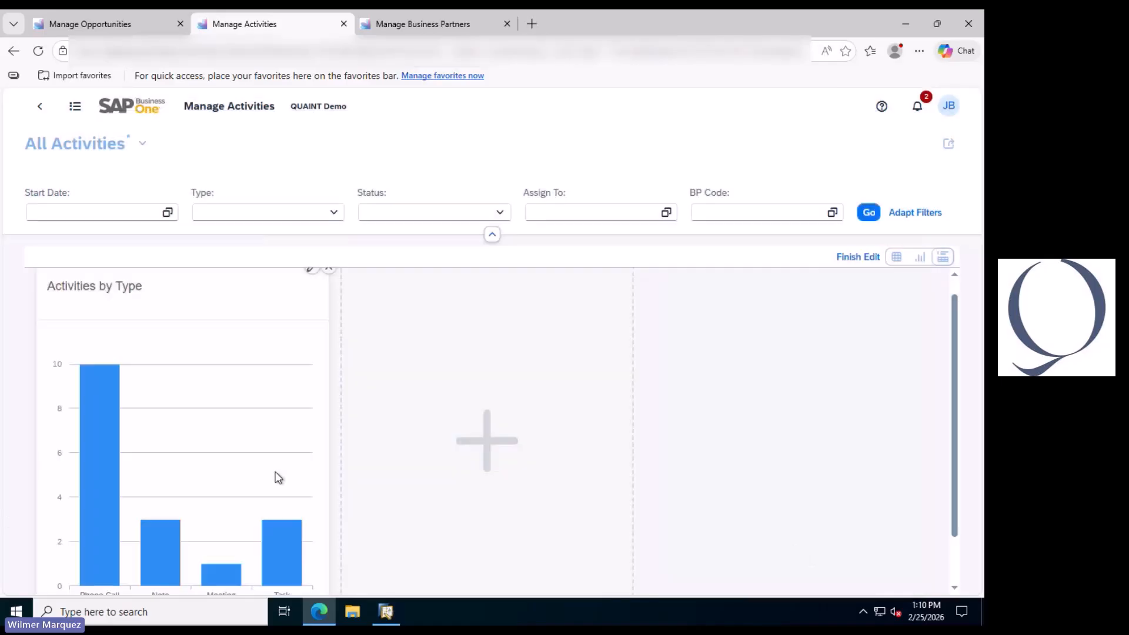
# Start a second card as a pie chart and title it "Activities by Start Date (Week)".
pyautogui.click(500, 439)
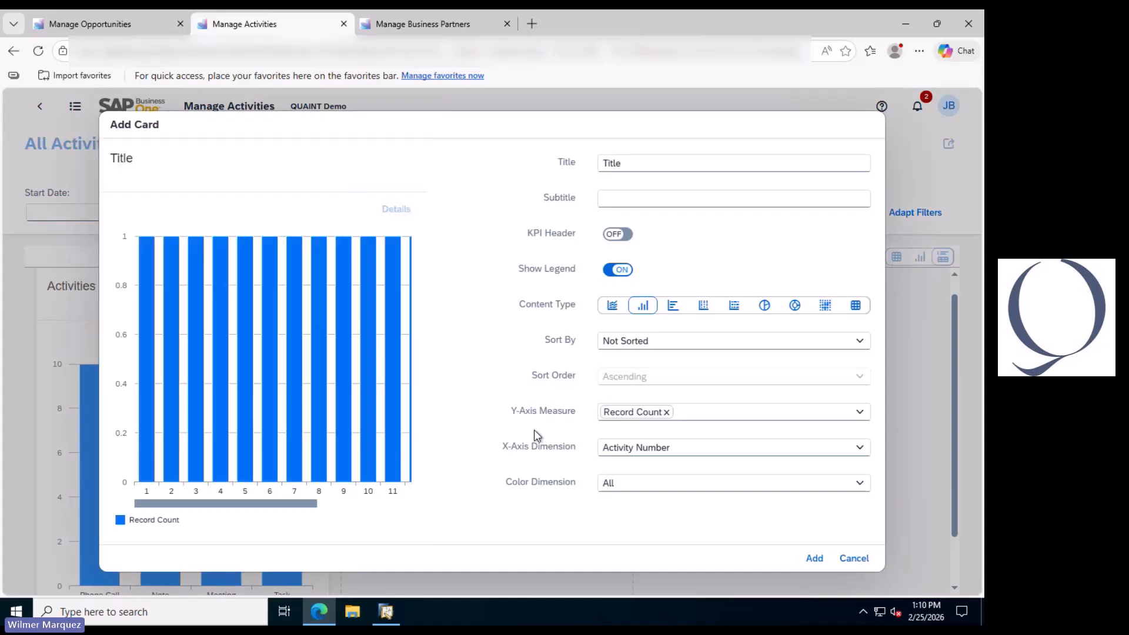
pyautogui.click(775, 312)
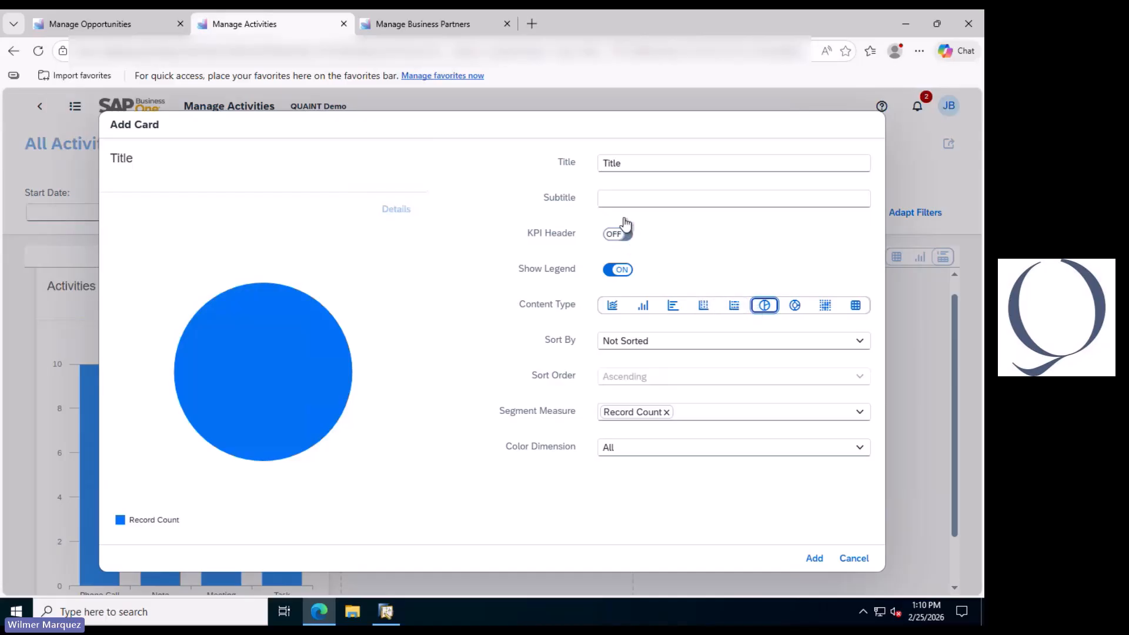
pyautogui.click(639, 169)
pyautogui.doubleClick(639, 169)
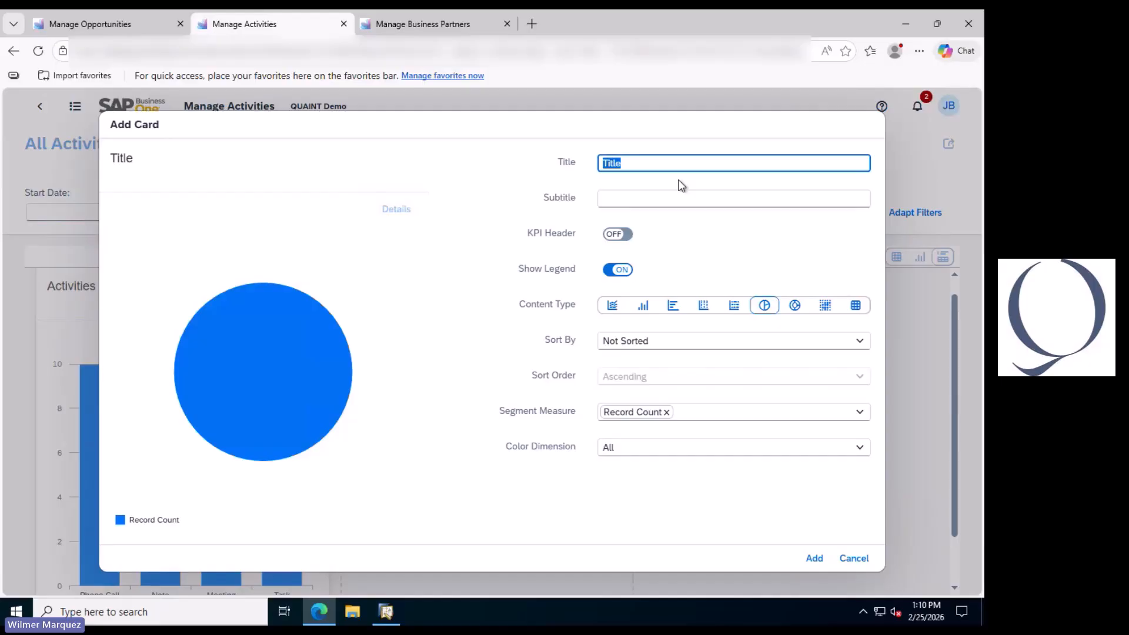
pyautogui.write('Activities ')
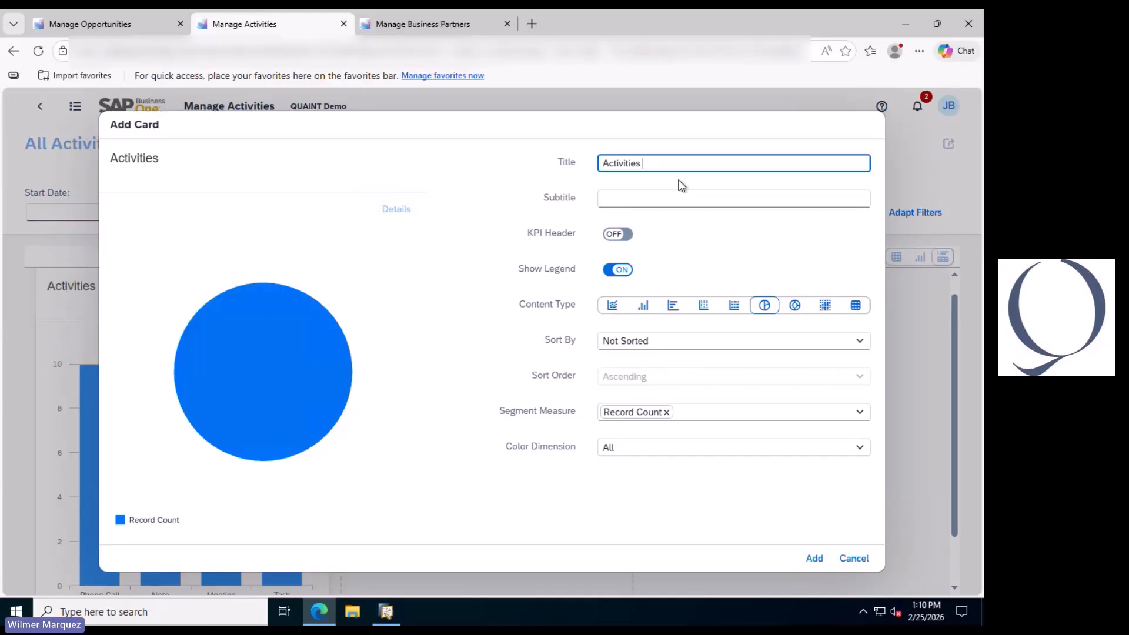
pyautogui.write('by Start Date (')
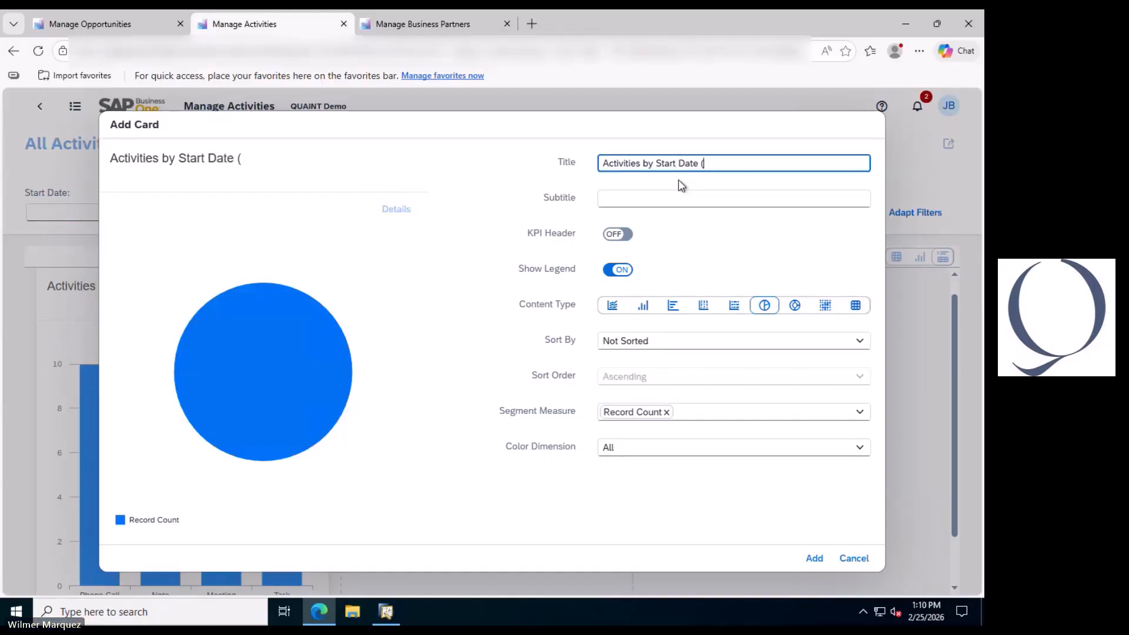
pyautogui.write('Week)')
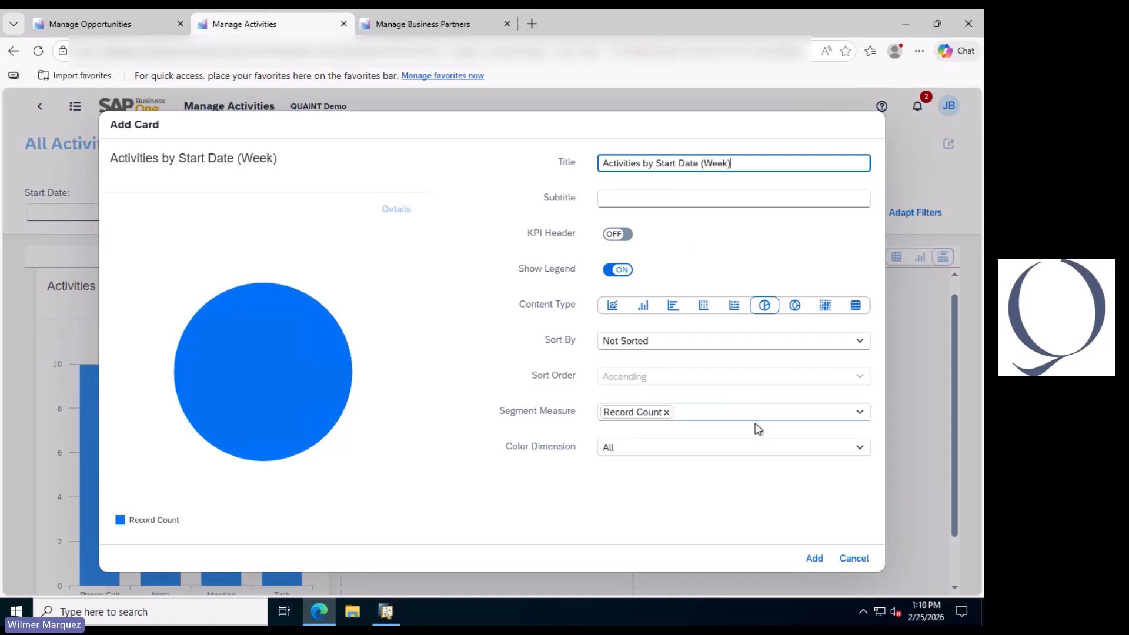
# Set the pie chart's Color Dimension to Start Date (Week) and add the card.
pyautogui.click(749, 451)
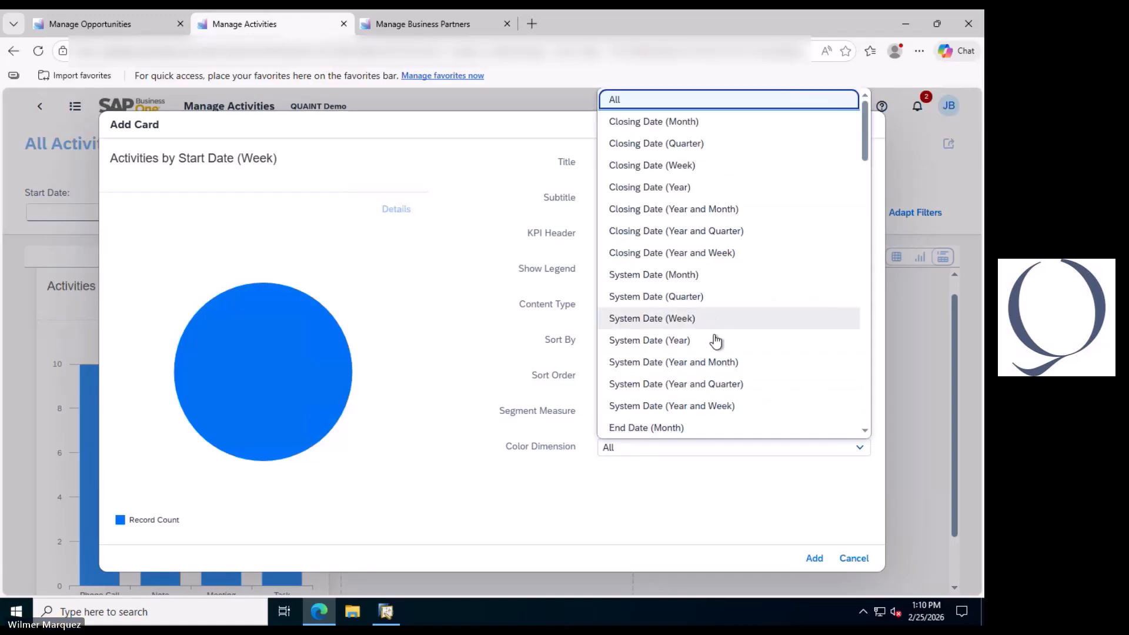
pyautogui.scroll(-5, 724, 369)
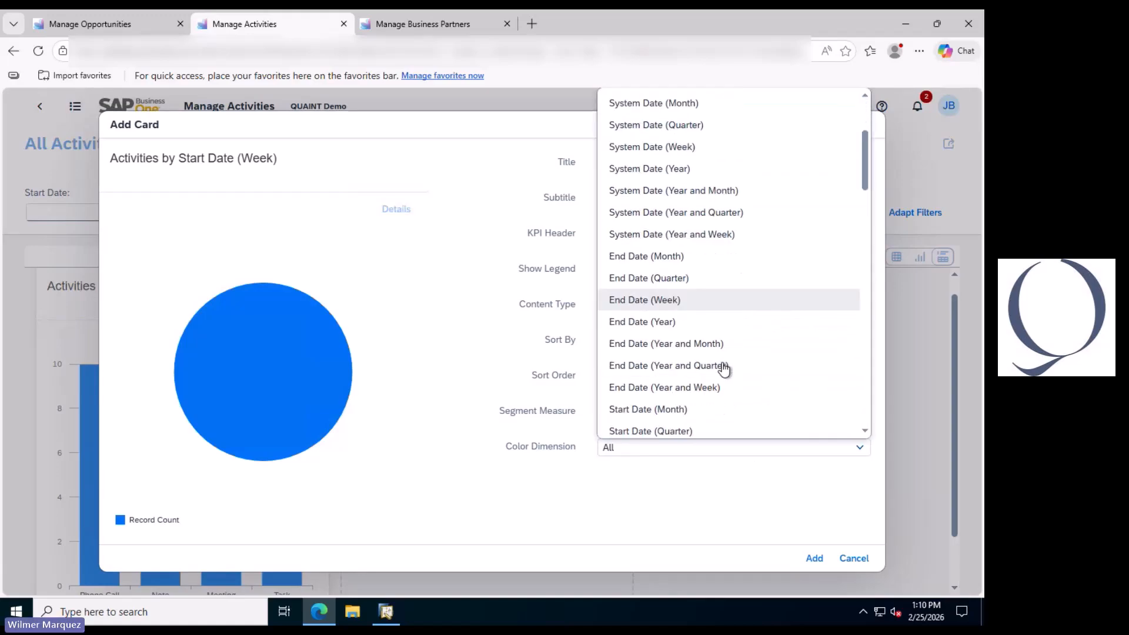
pyautogui.scroll(-3, 725, 370)
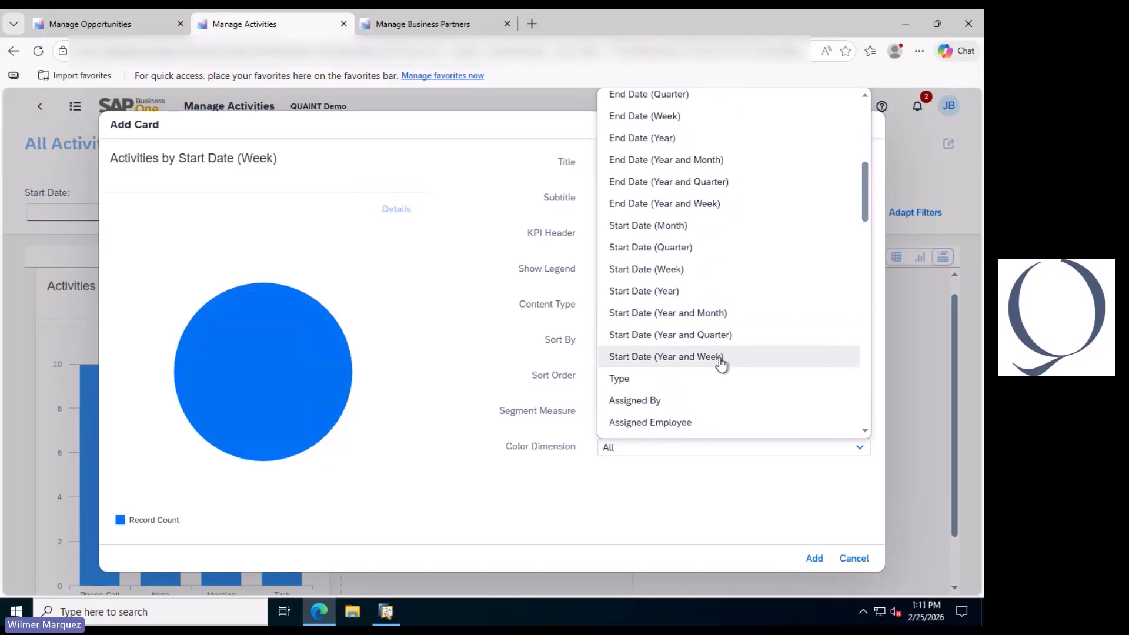
pyautogui.click(649, 257)
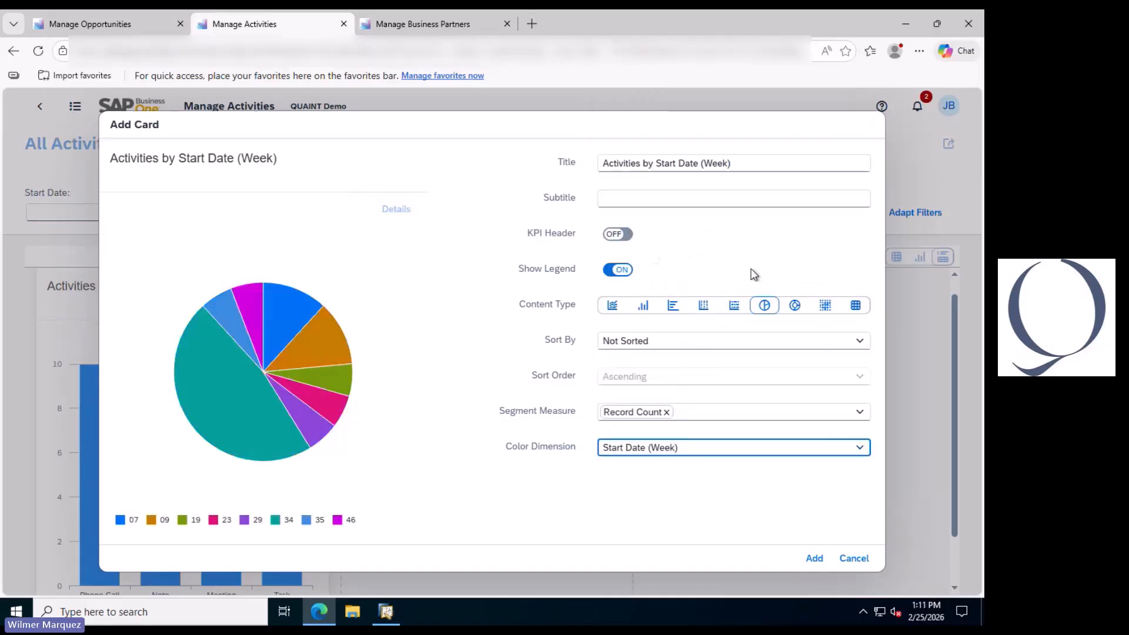
pyautogui.click(810, 558)
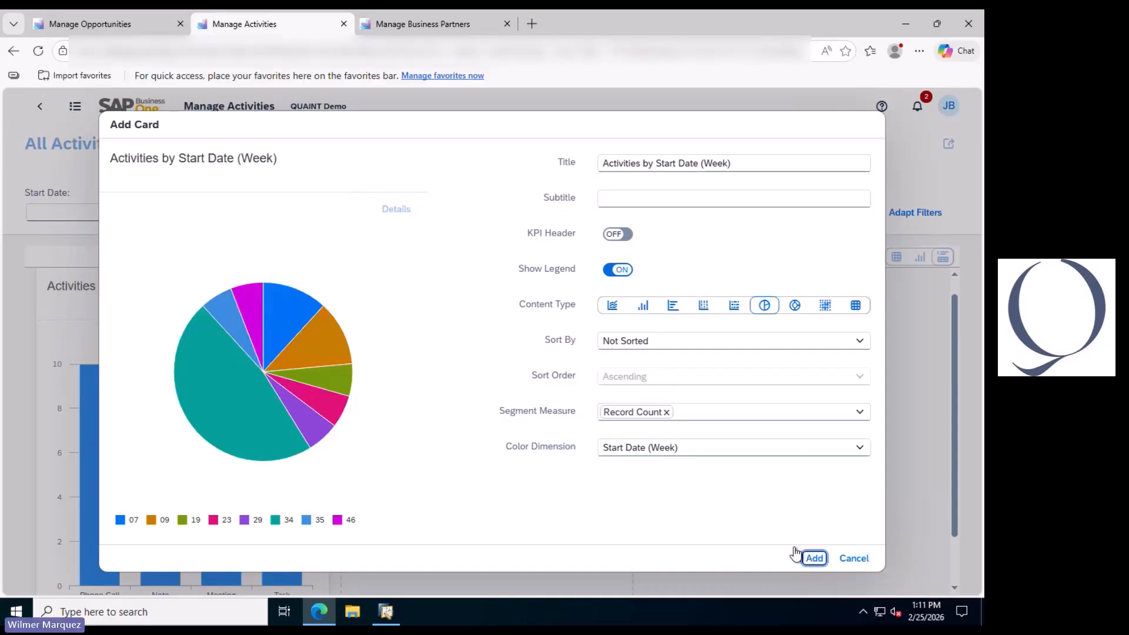
# Review both activity cards, finish editing them, and return the activities to the table view.
pyautogui.scroll(-1, 740, 478)
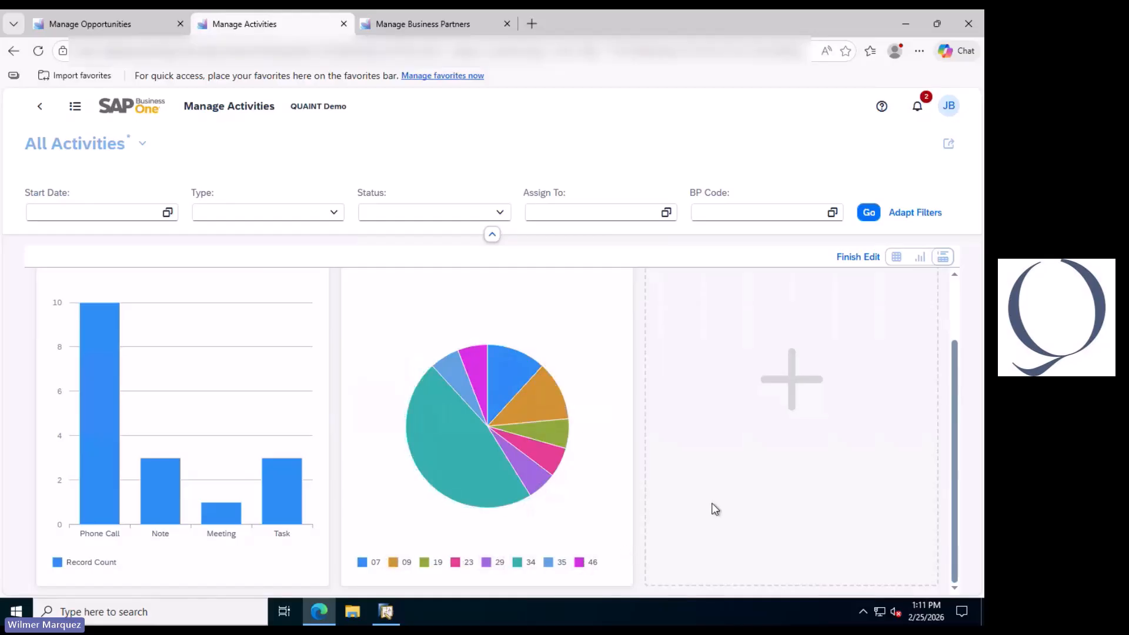
pyautogui.scroll(1, 706, 511)
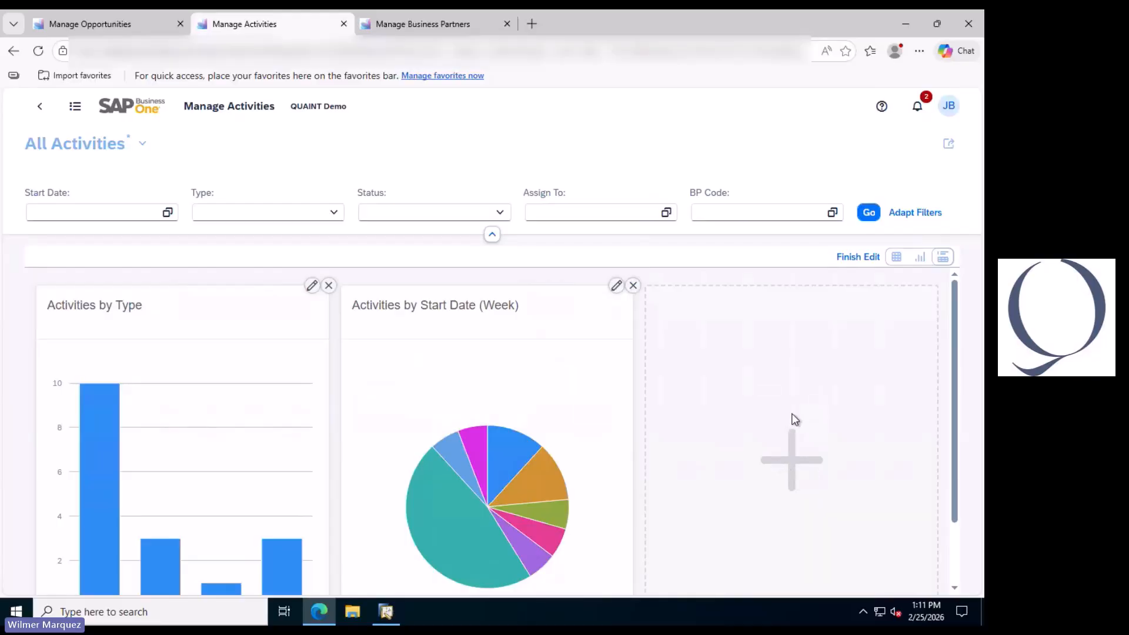
pyautogui.click(862, 262)
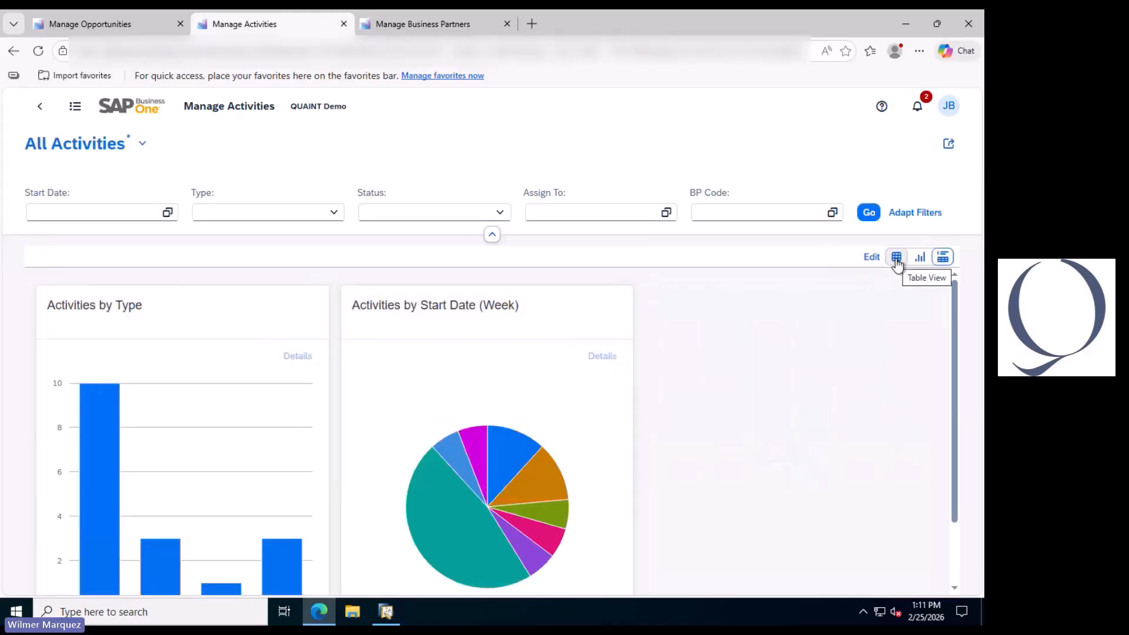
pyautogui.click(896, 258)
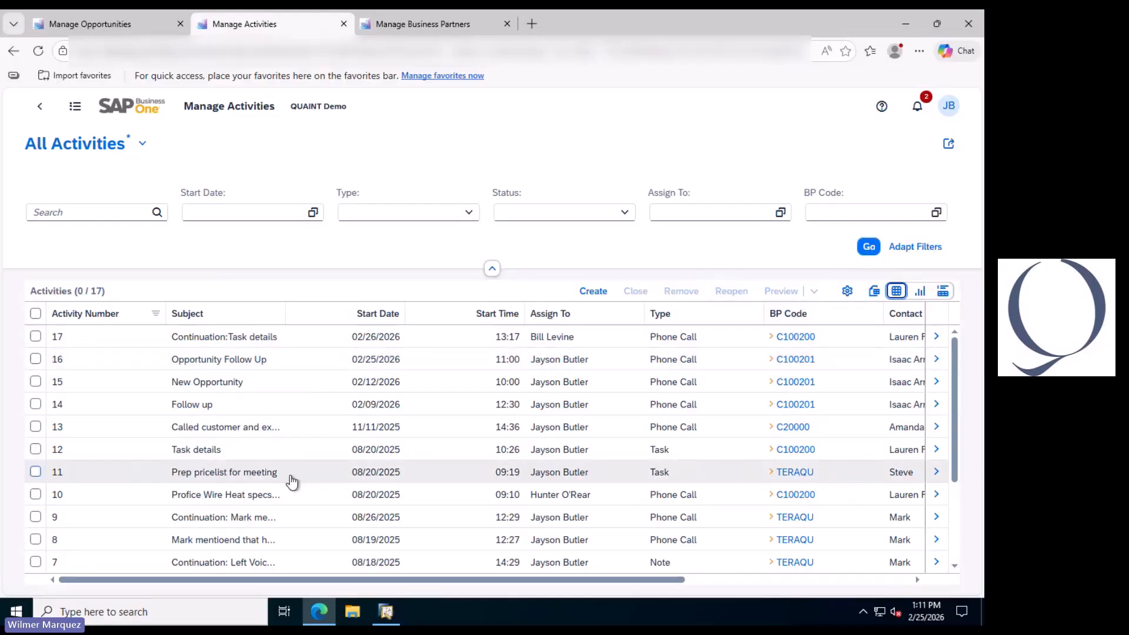
# Add the BP Name column to the activities table and move it to the first position.
pyautogui.scroll(-3, 292, 483)
pyautogui.scroll(3, 290, 479)
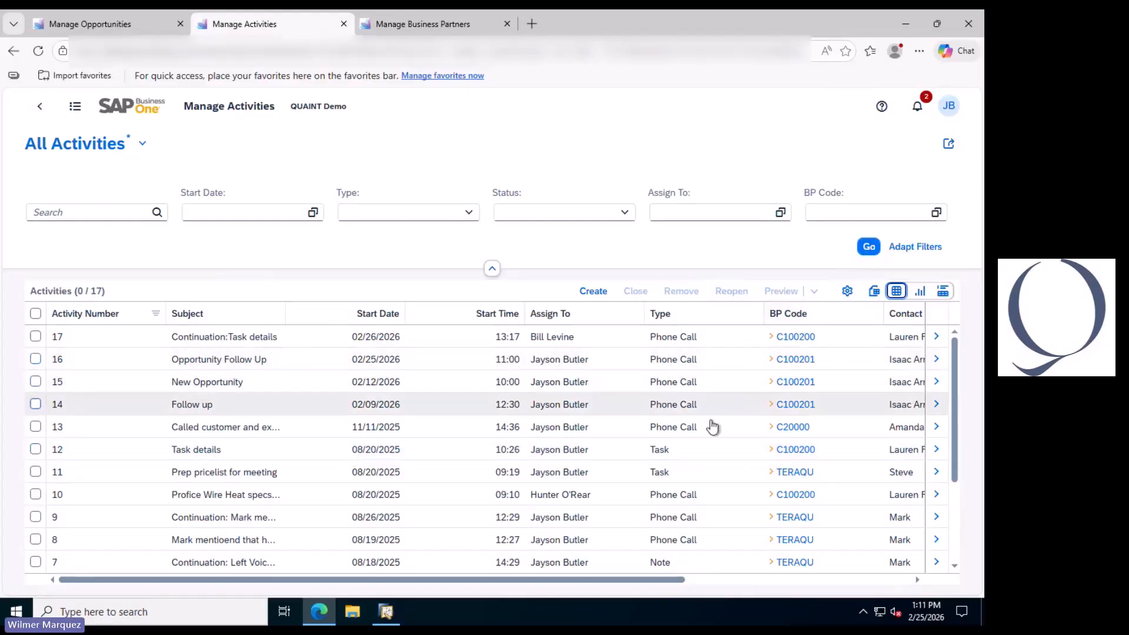
pyautogui.click(846, 291)
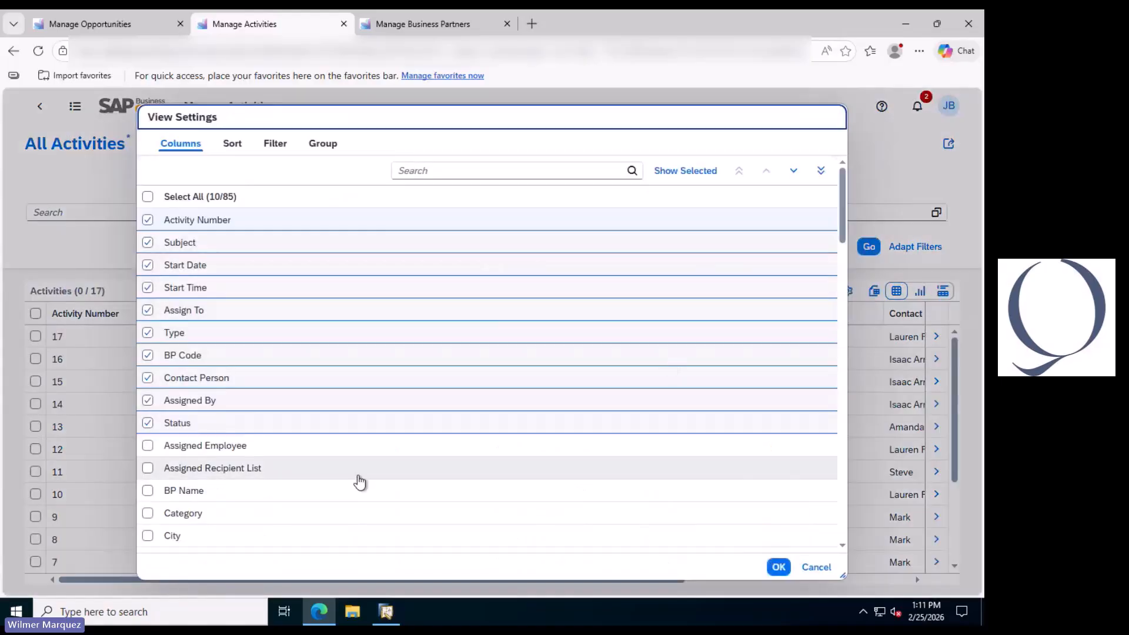
pyautogui.click(147, 491)
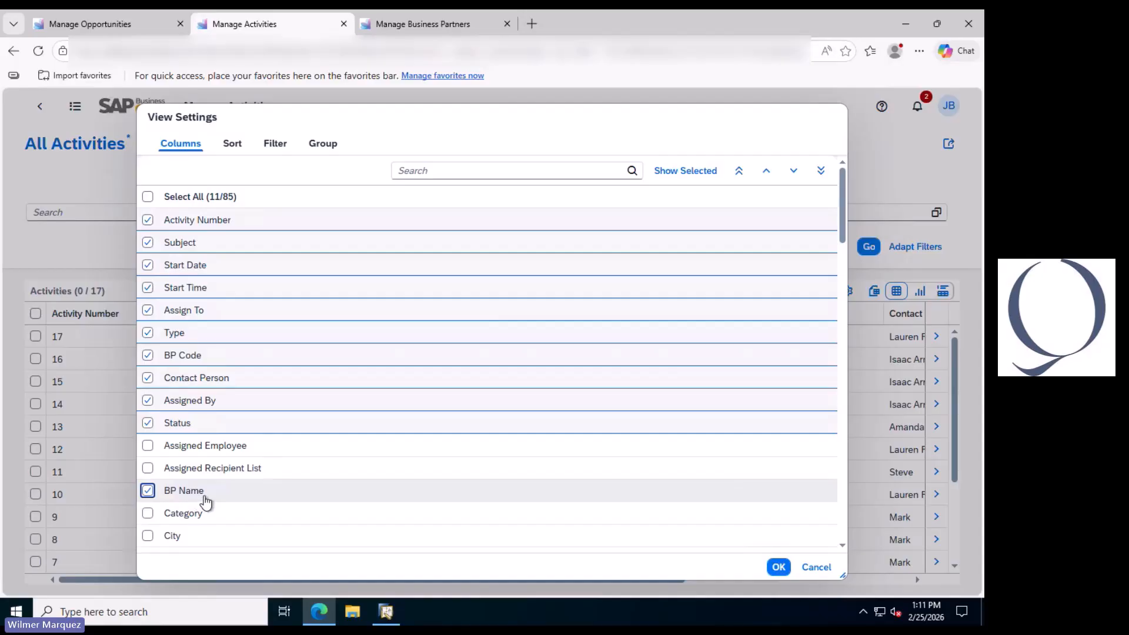
pyautogui.click(739, 171)
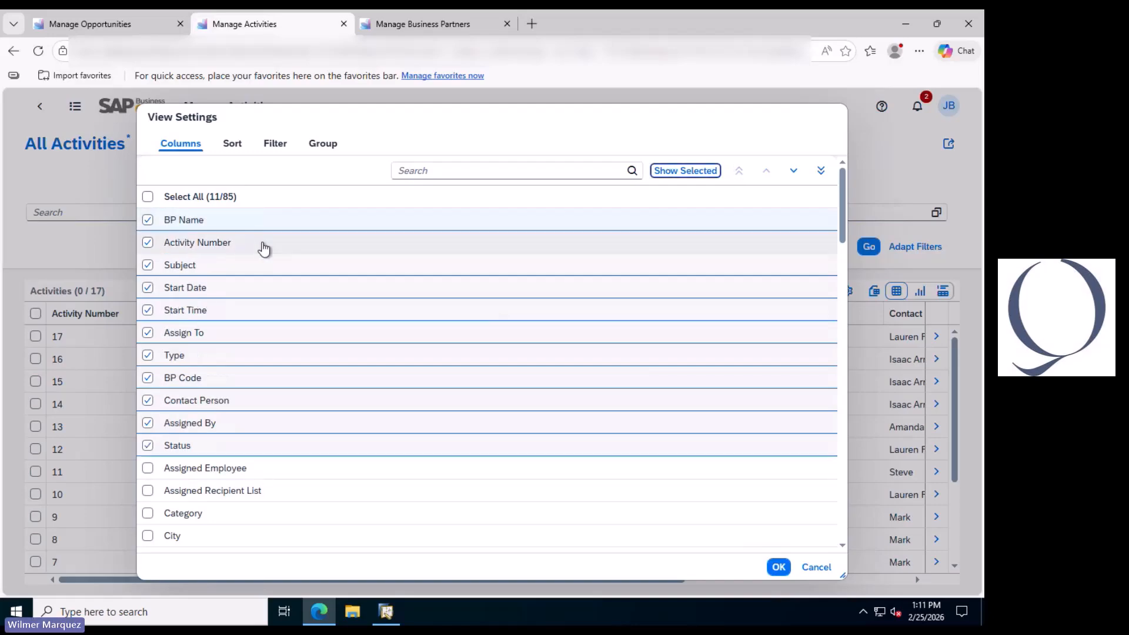
# Move the BP Code column directly after BP Name and apply the view settings.
pyautogui.click(197, 378)
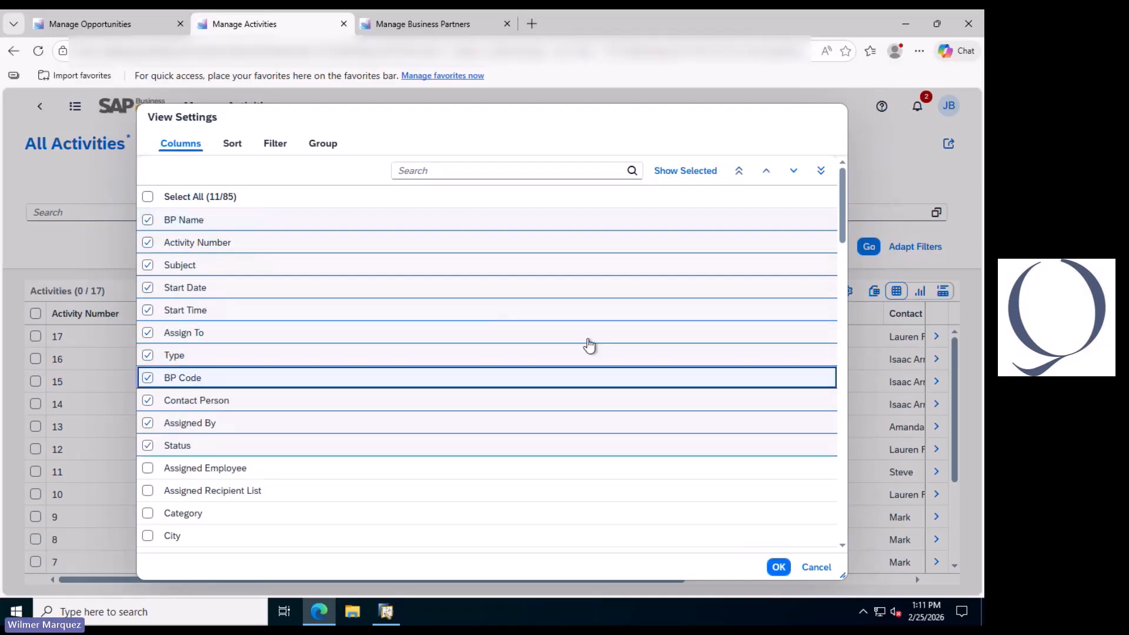
pyautogui.click(768, 175)
pyautogui.click(767, 175)
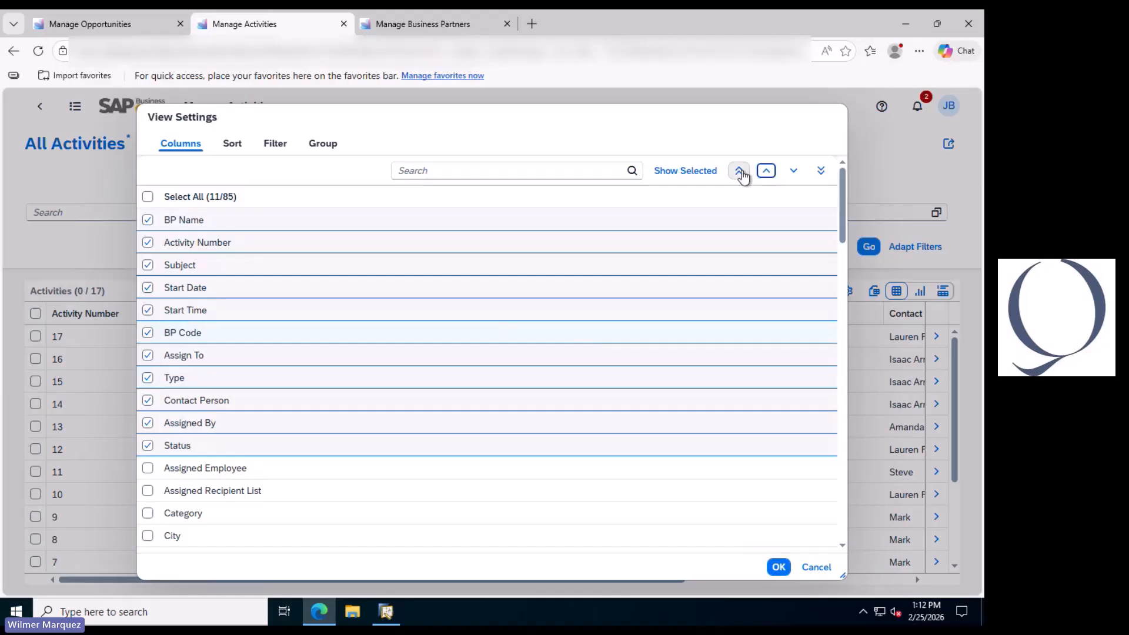
pyautogui.click(739, 171)
pyautogui.click(793, 171)
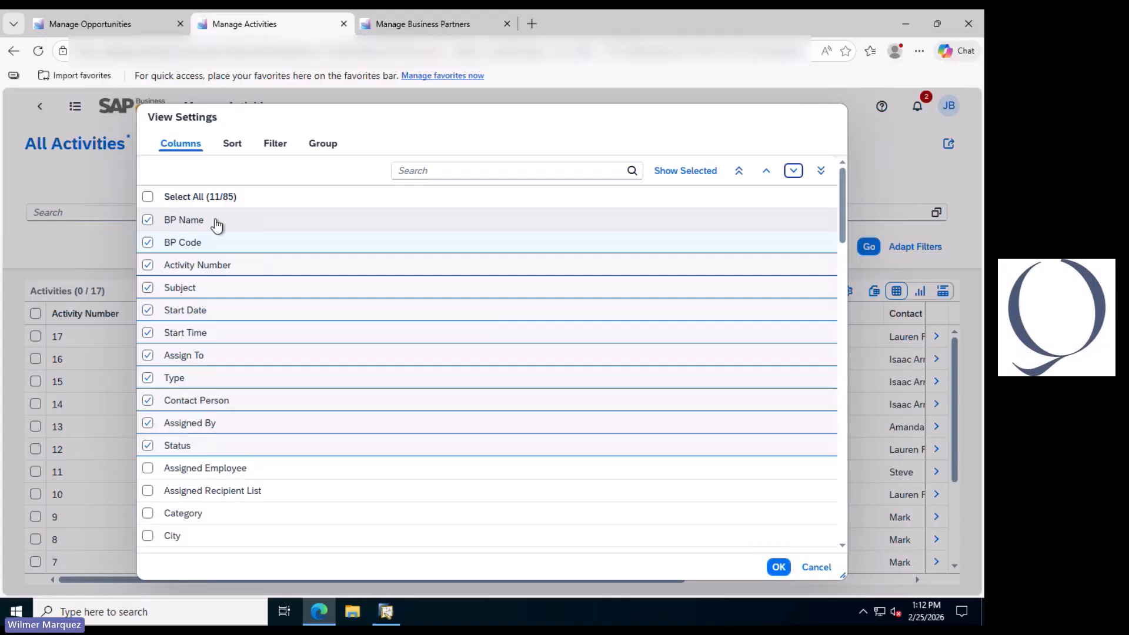
pyautogui.click(197, 250)
pyautogui.click(776, 568)
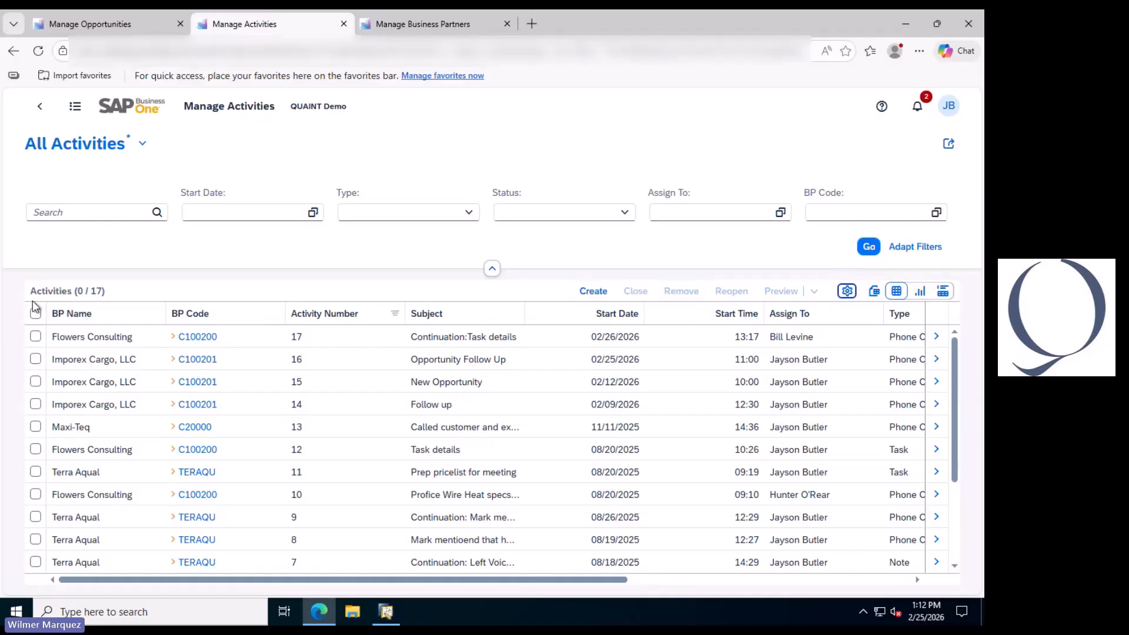
# Group the activities by BP Name and check the entries under the Flowers Consulting and Imporex Cargo, LLC groups.
pyautogui.click(131, 316)
pyautogui.click(109, 381)
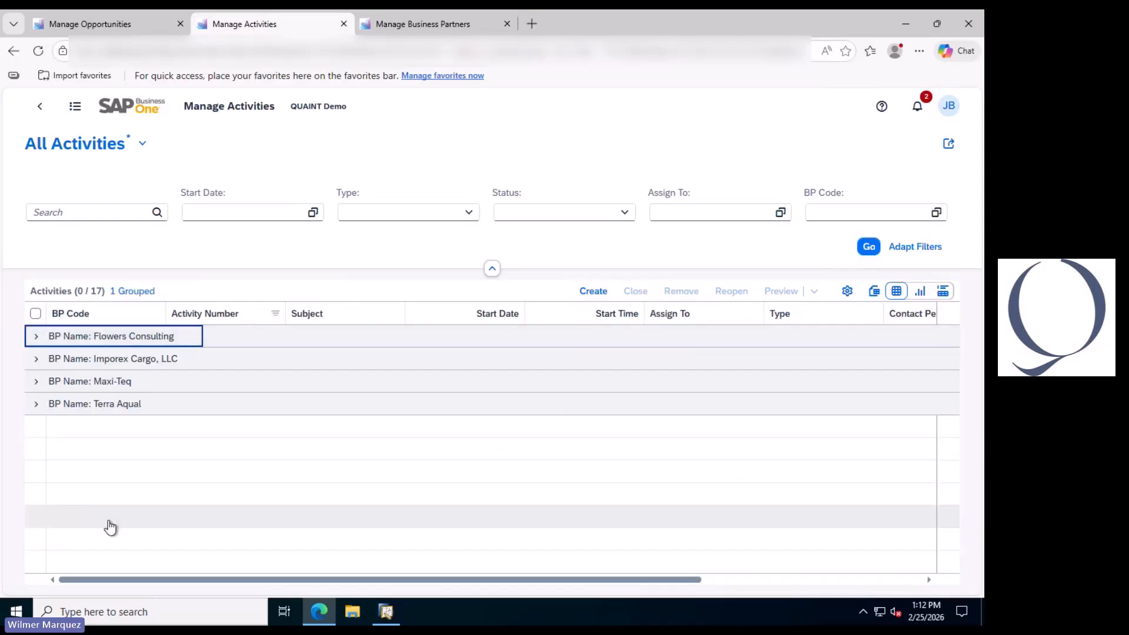
pyautogui.click(36, 337)
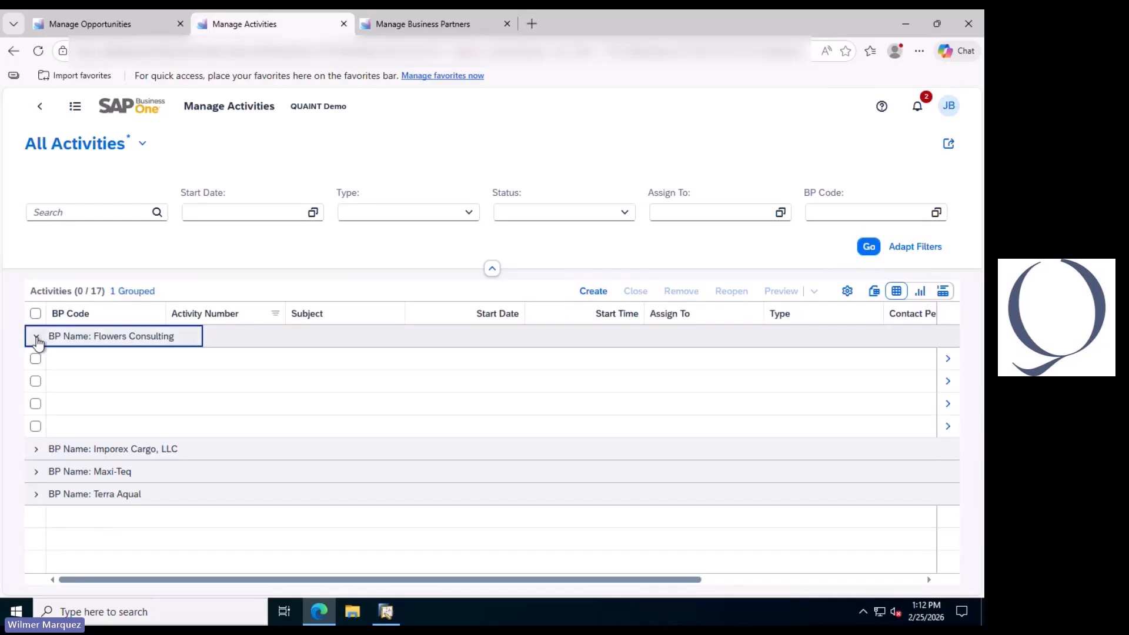
pyautogui.click(37, 338)
pyautogui.click(36, 359)
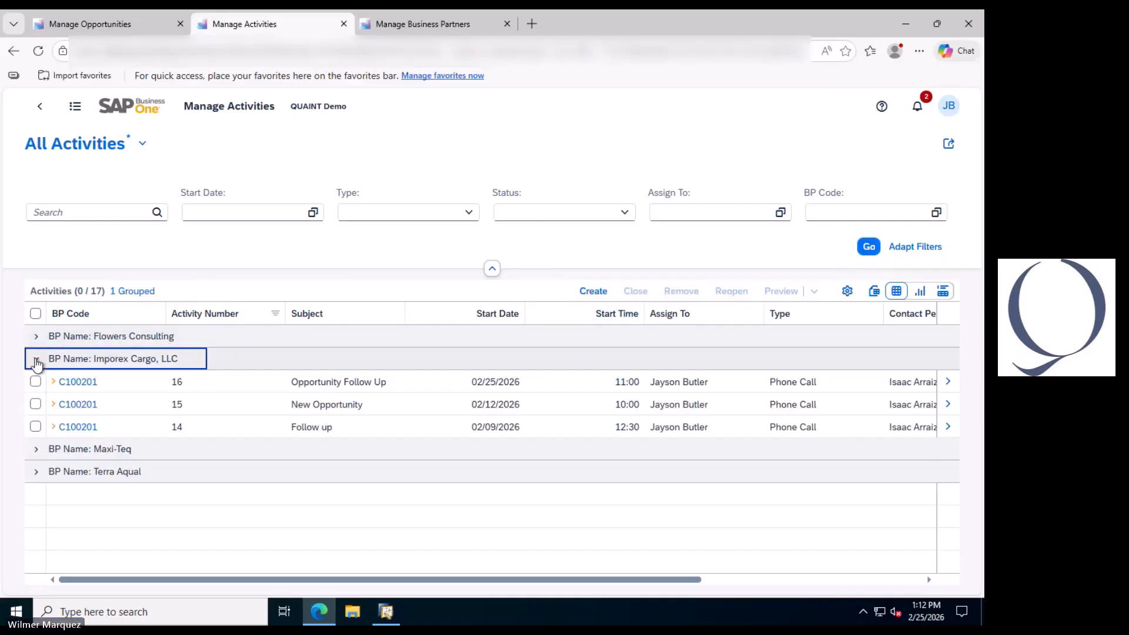
pyautogui.click(37, 358)
pyautogui.click(35, 384)
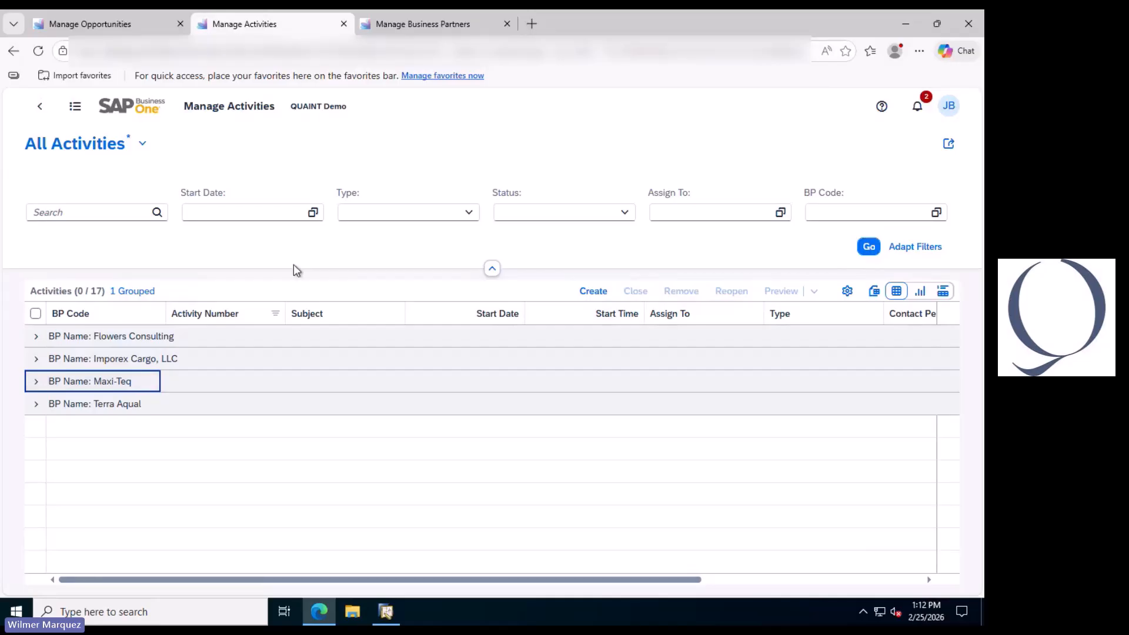
# Save the grouped layout as a new view named "Activities by BP" and set it as the default.
pyautogui.click(142, 145)
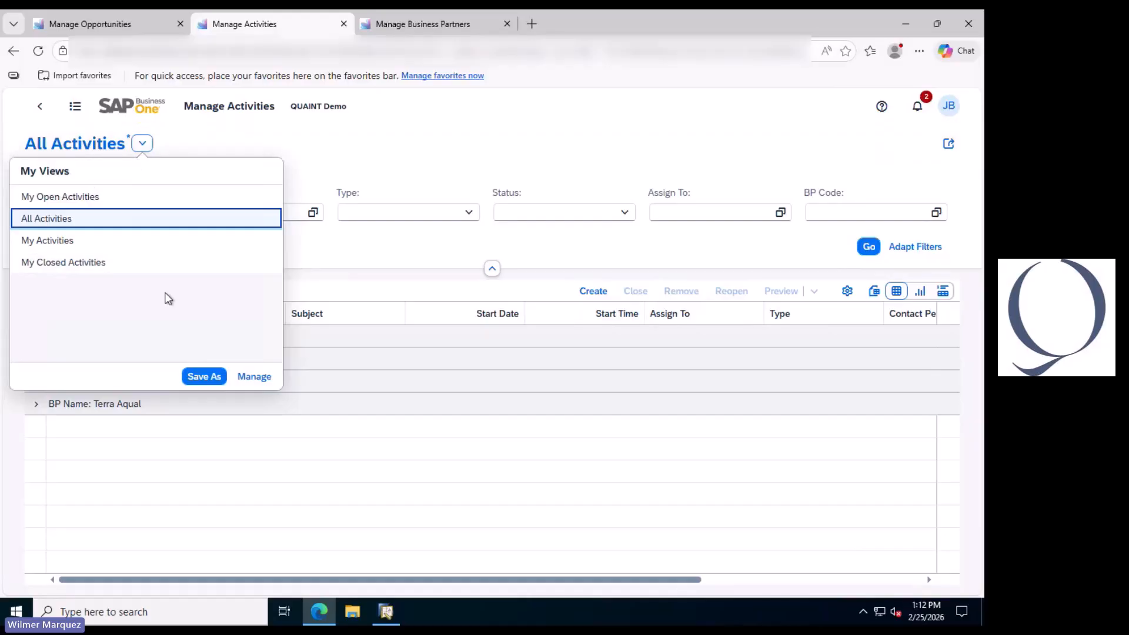
pyautogui.click(203, 377)
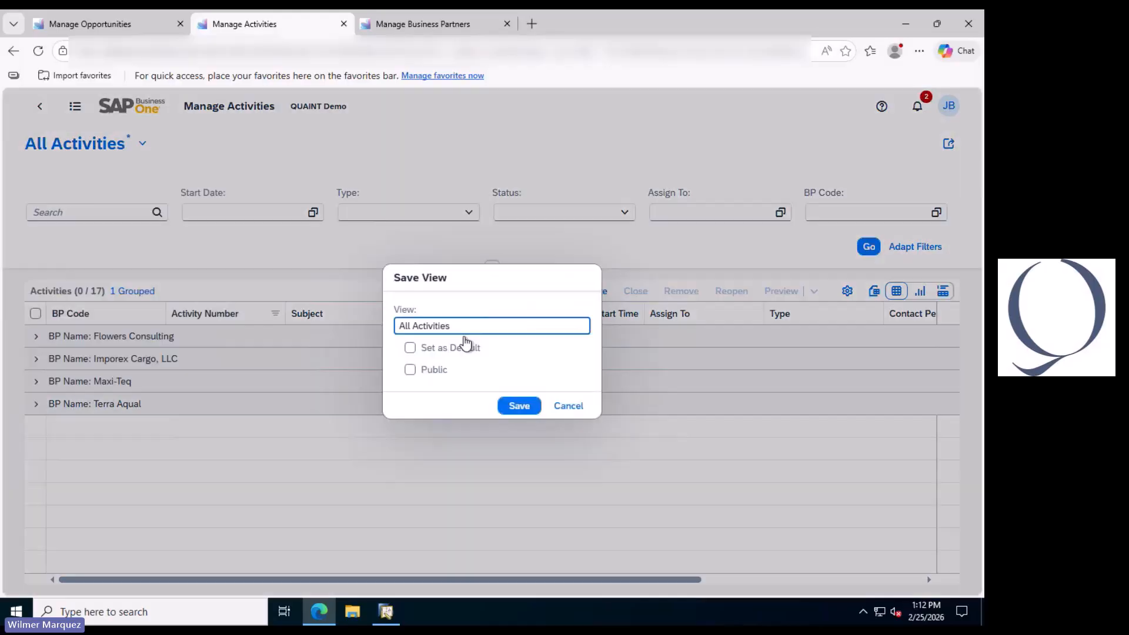
pyautogui.doubleClick(410, 324)
pyautogui.press('BackSpace')
pyautogui.click(451, 327)
pyautogui.write('by BP')
pyautogui.click(434, 352)
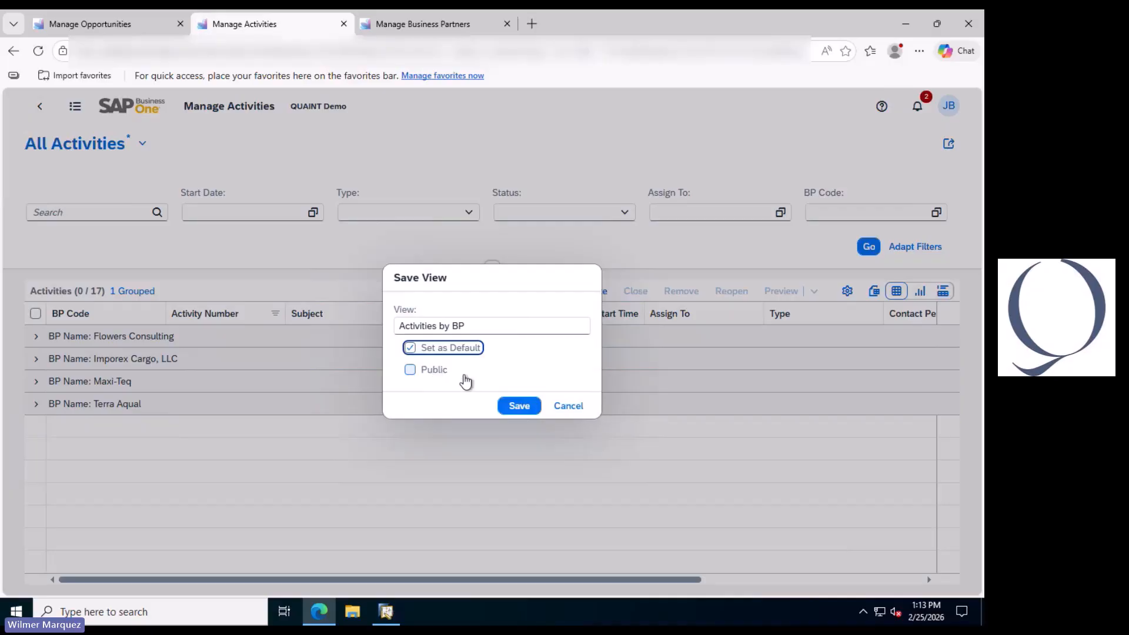
pyautogui.click(509, 409)
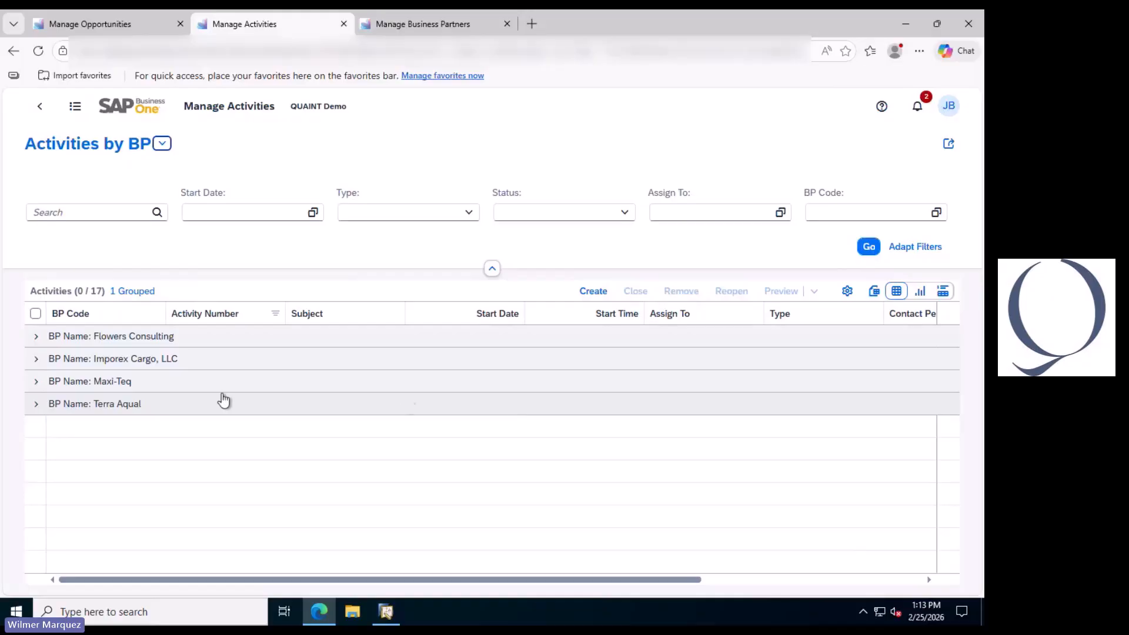
# Review the Flowers Consulting activities and the list of saved activity views.
pyautogui.click(36, 340)
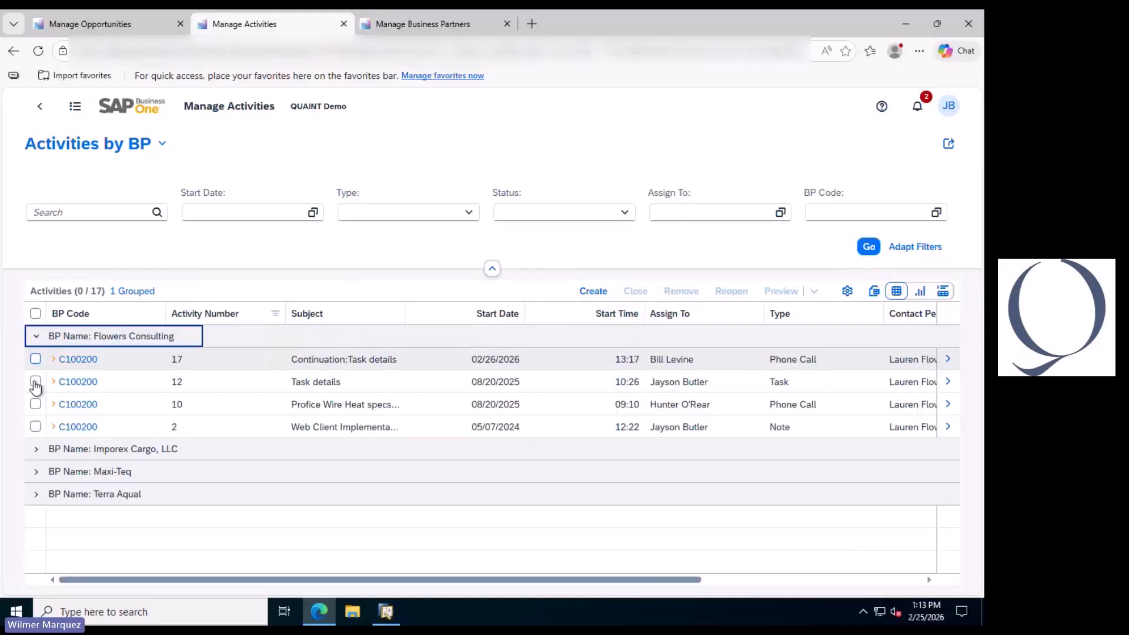
pyautogui.click(161, 144)
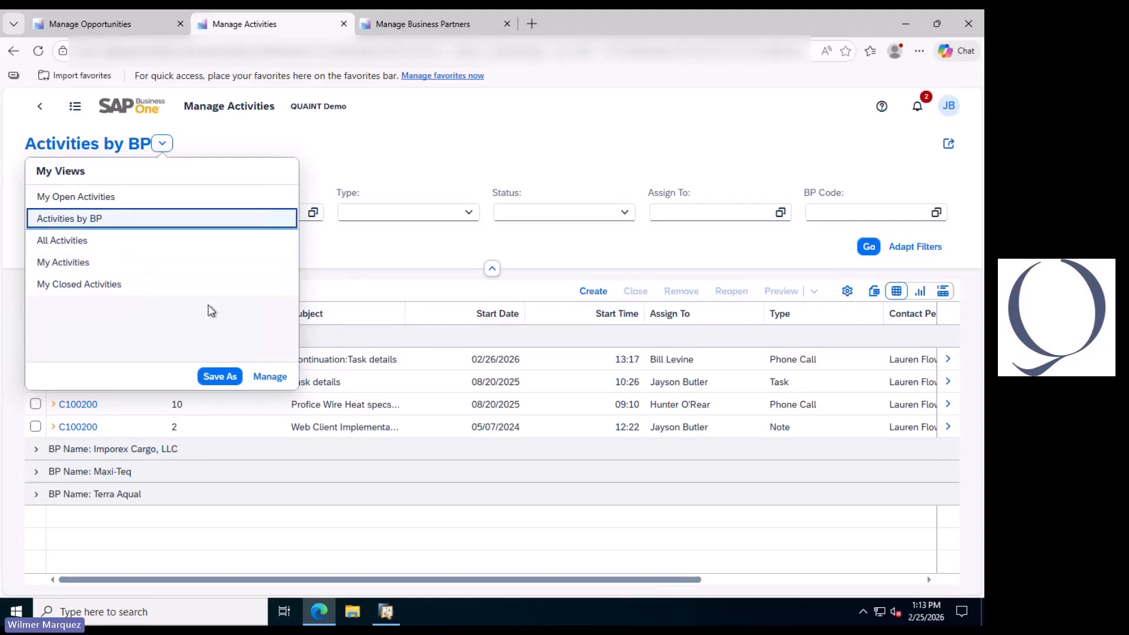
pyautogui.click(377, 259)
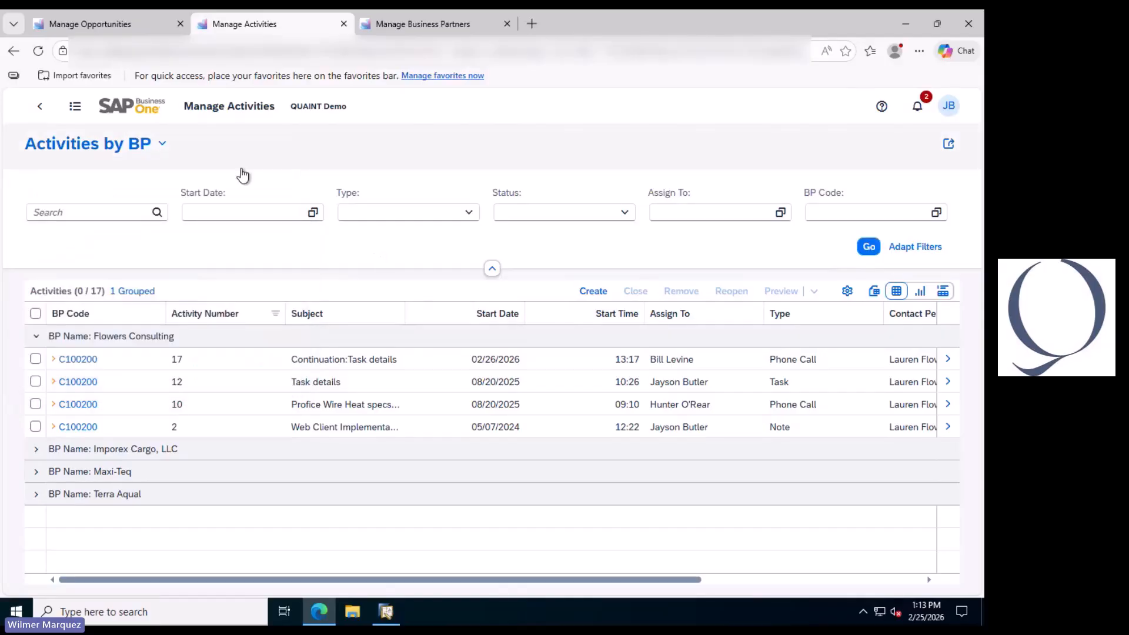
pyautogui.click(37, 337)
# Switch to the business partners list and group it by BP Category.
pyautogui.click(413, 21)
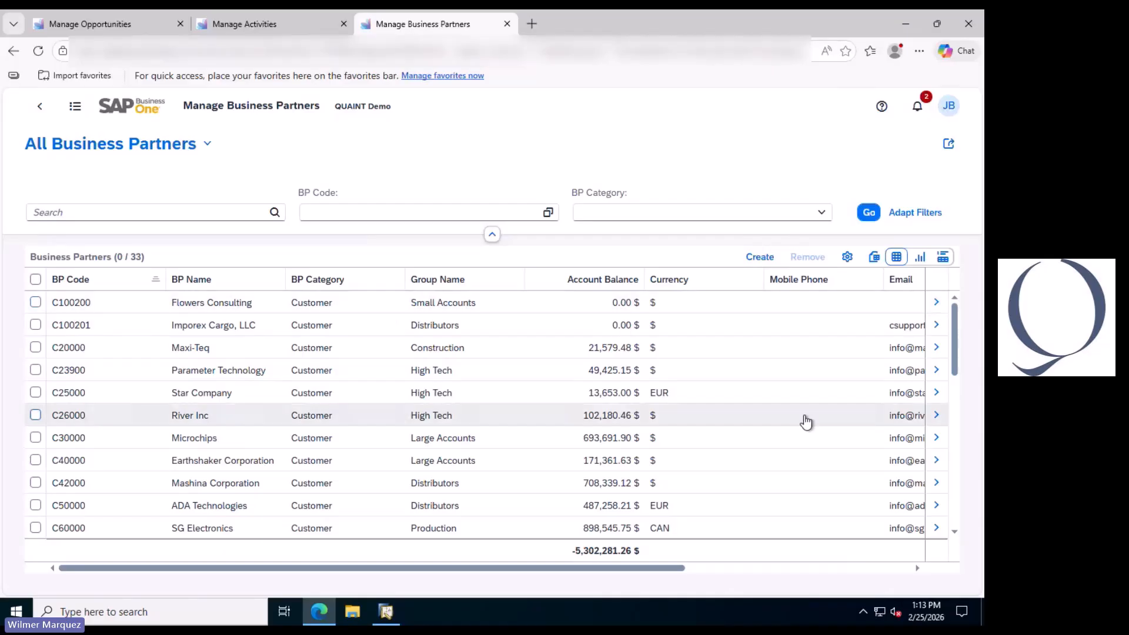
pyautogui.click(366, 286)
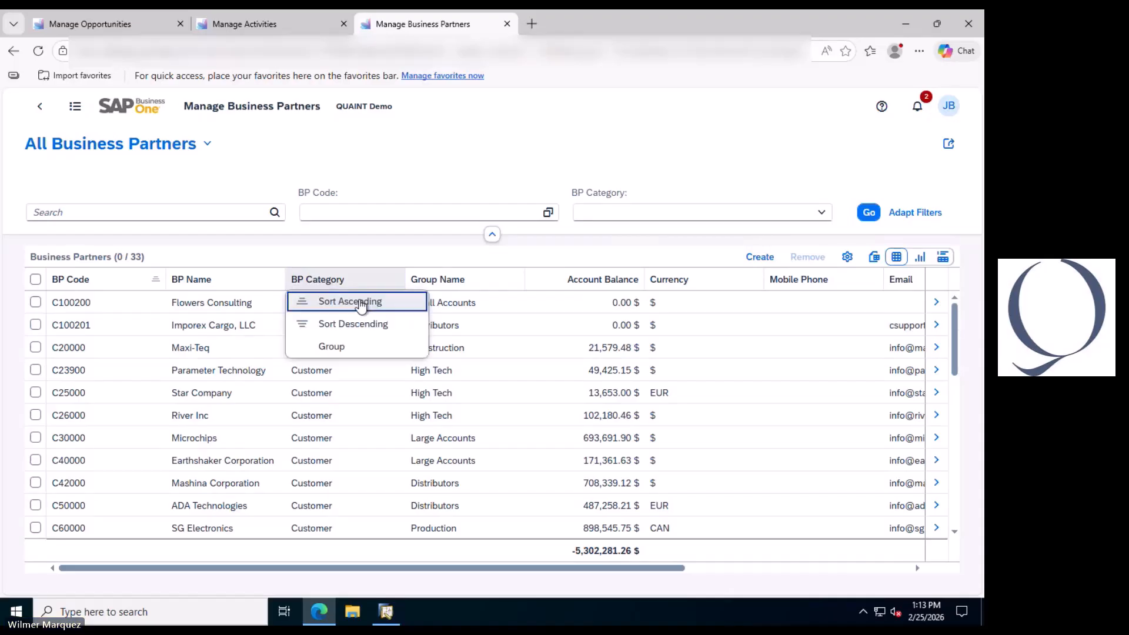
pyautogui.click(345, 351)
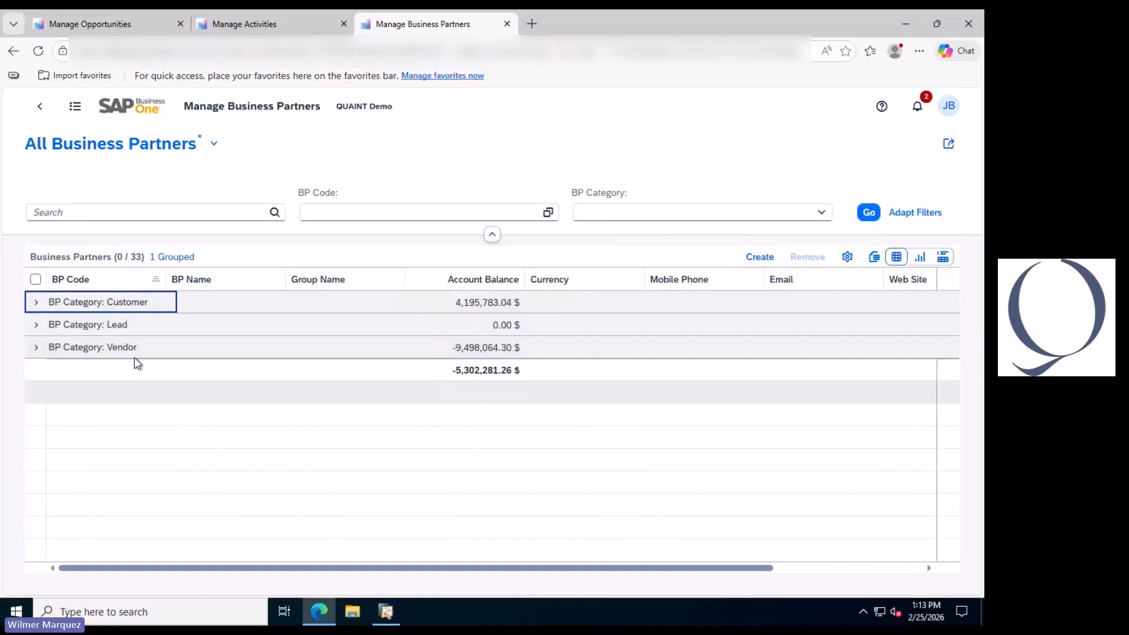
# Examine the business partners in the Customer, Lead and Vendor groups, collapsing each group again.
pyautogui.click(35, 304)
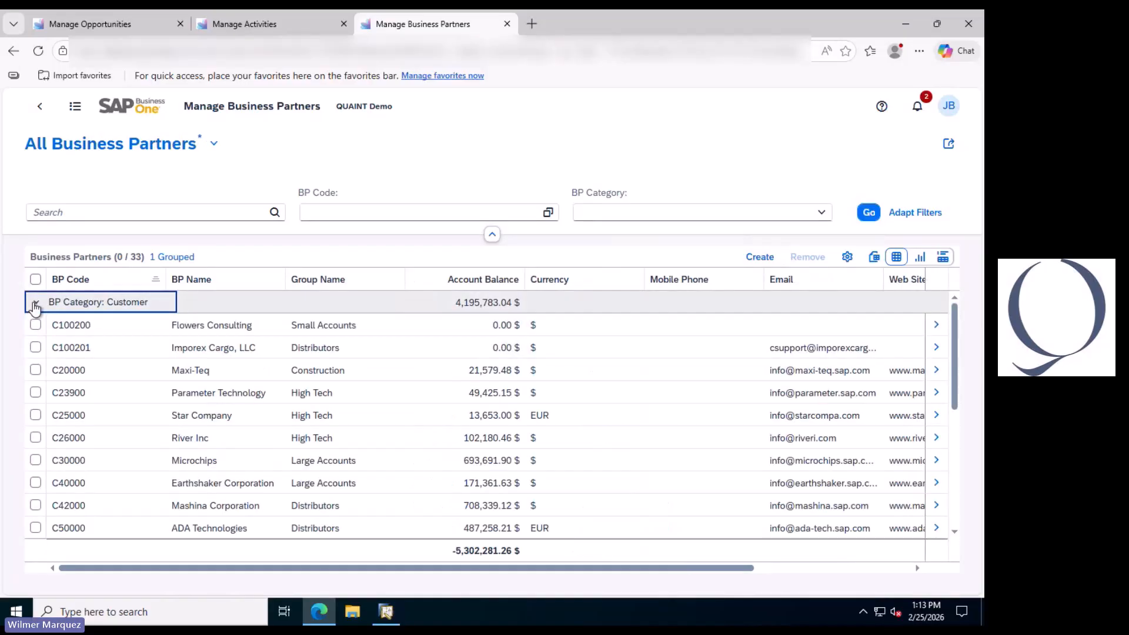
pyautogui.click(35, 304)
pyautogui.click(35, 326)
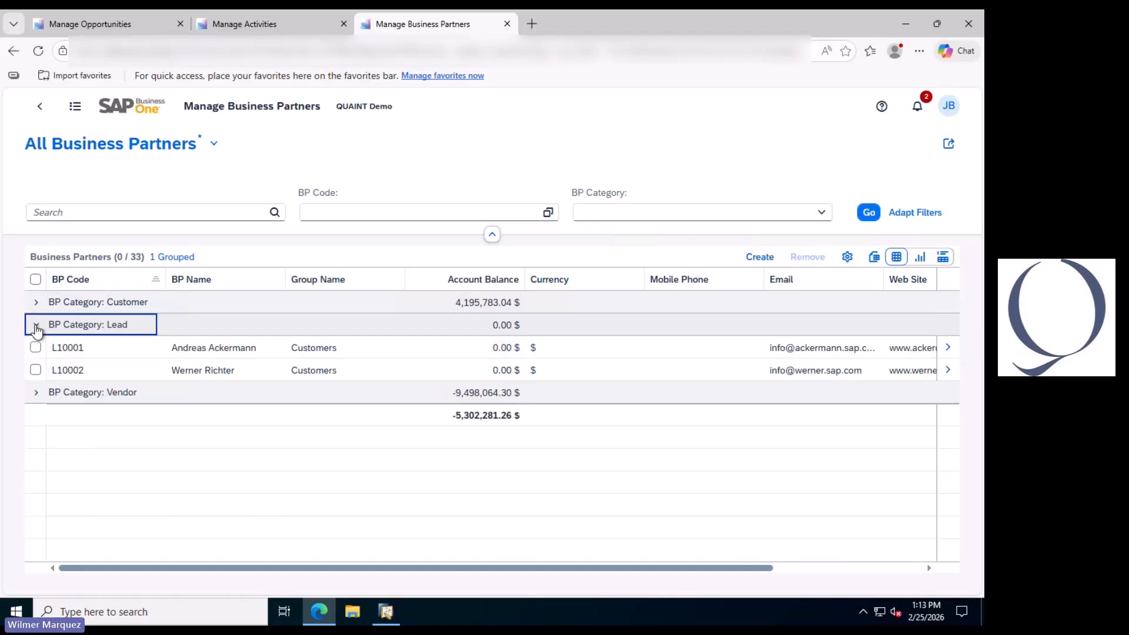
pyautogui.click(35, 326)
pyautogui.click(36, 351)
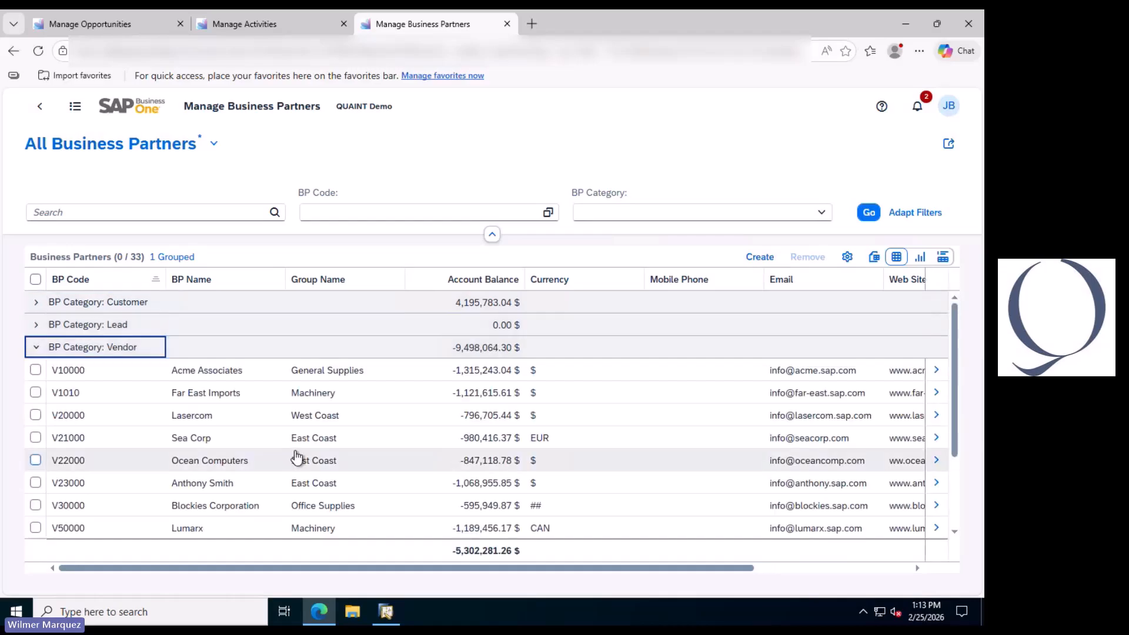
pyautogui.click(35, 347)
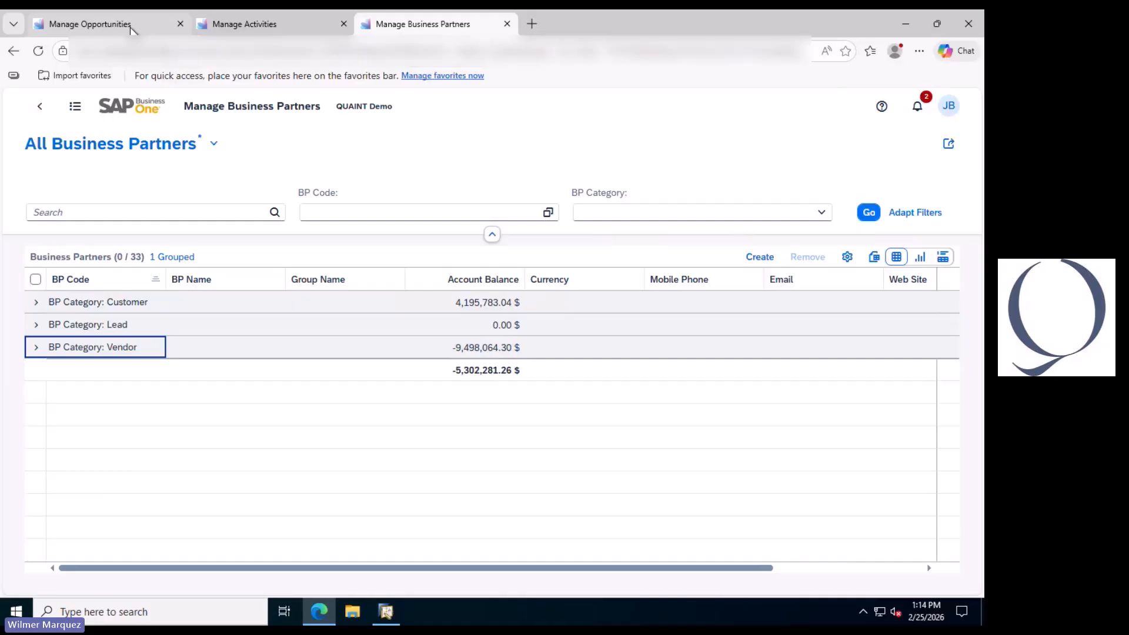
# Return to the opportunities list and open the Imporex Cargo, LLC opportunity to view its general details.
pyautogui.click(94, 24)
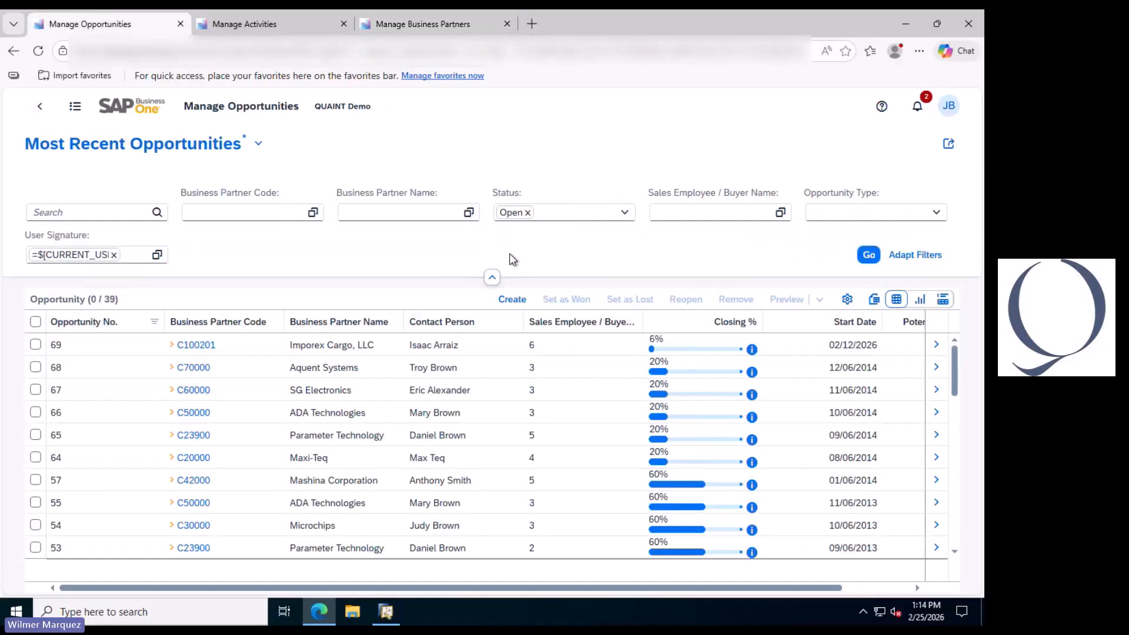
pyautogui.click(278, 350)
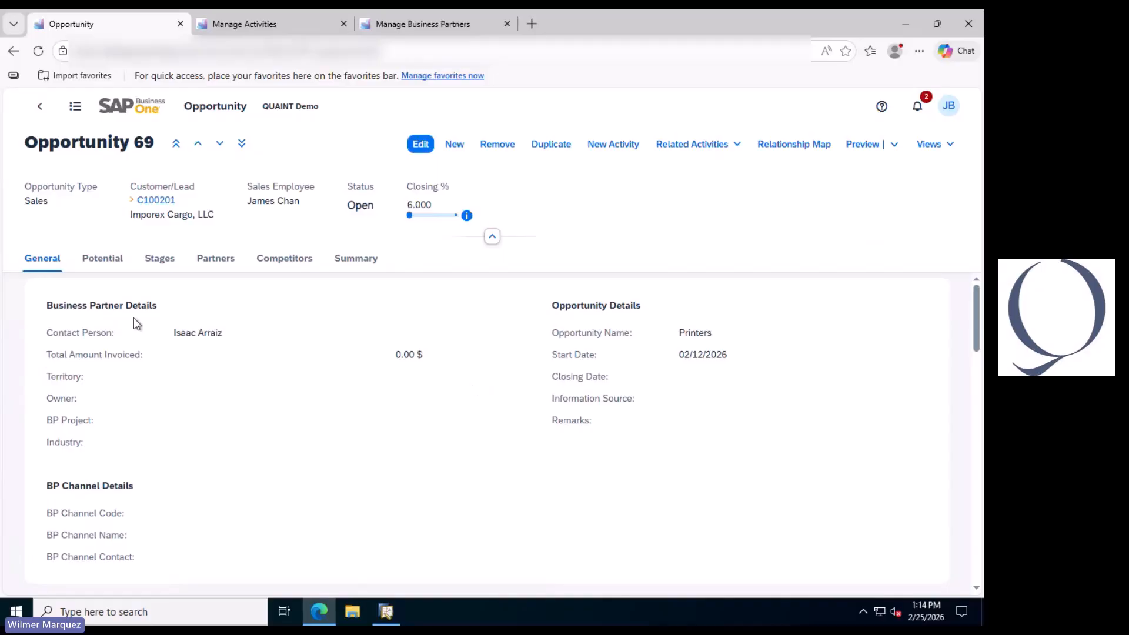
pyautogui.scroll(-1, 319, 351)
pyautogui.scroll(-1, 317, 351)
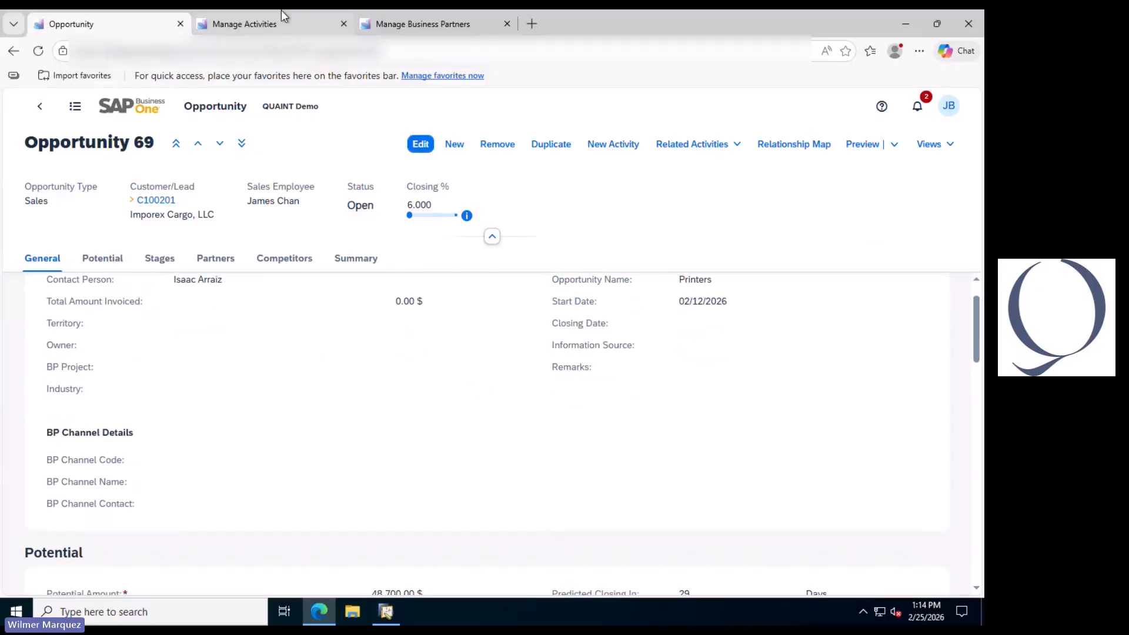
# Check Imporex Cargo, LLC's entries in the activities list, and review Opportunity 69's related activities, potential and stage details.
pyautogui.click(281, 11)
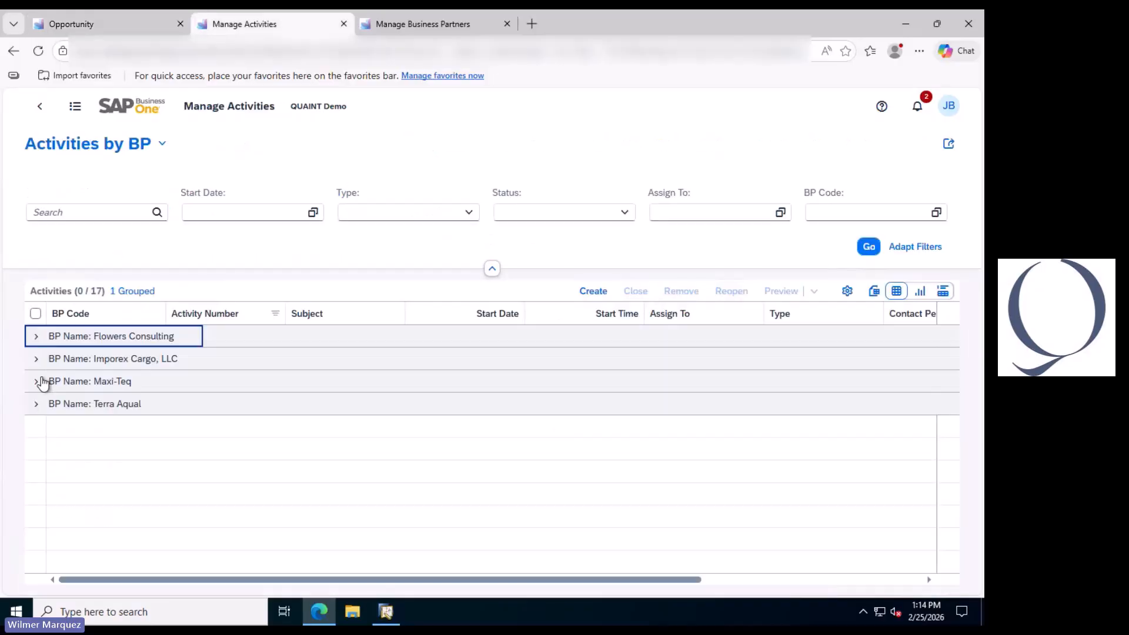
pyautogui.click(36, 358)
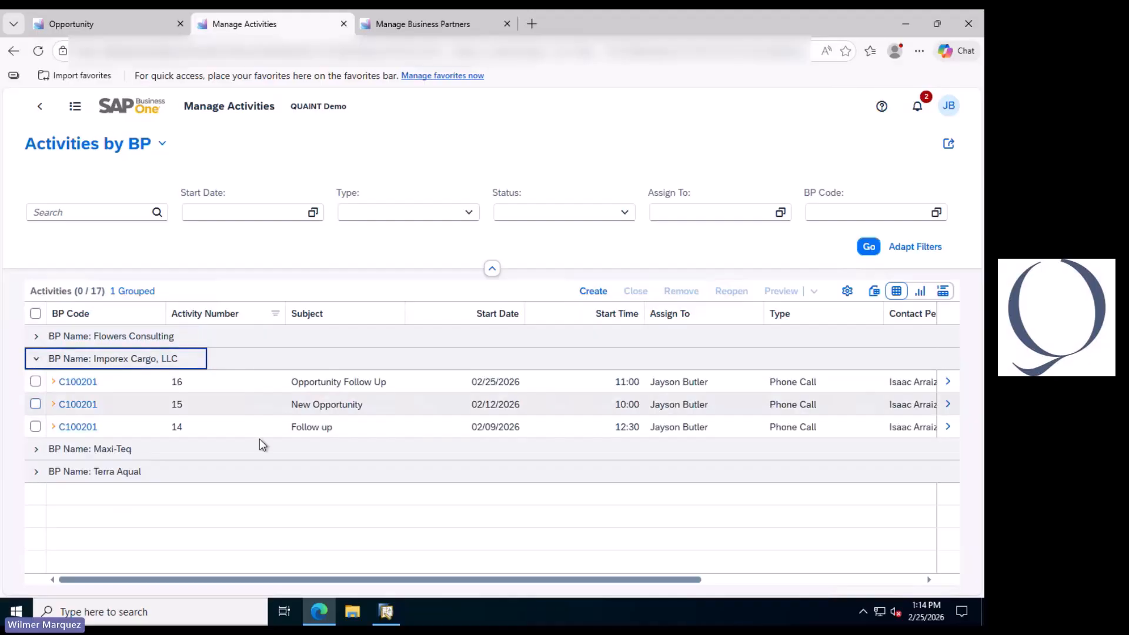
pyautogui.click(118, 30)
pyautogui.click(739, 147)
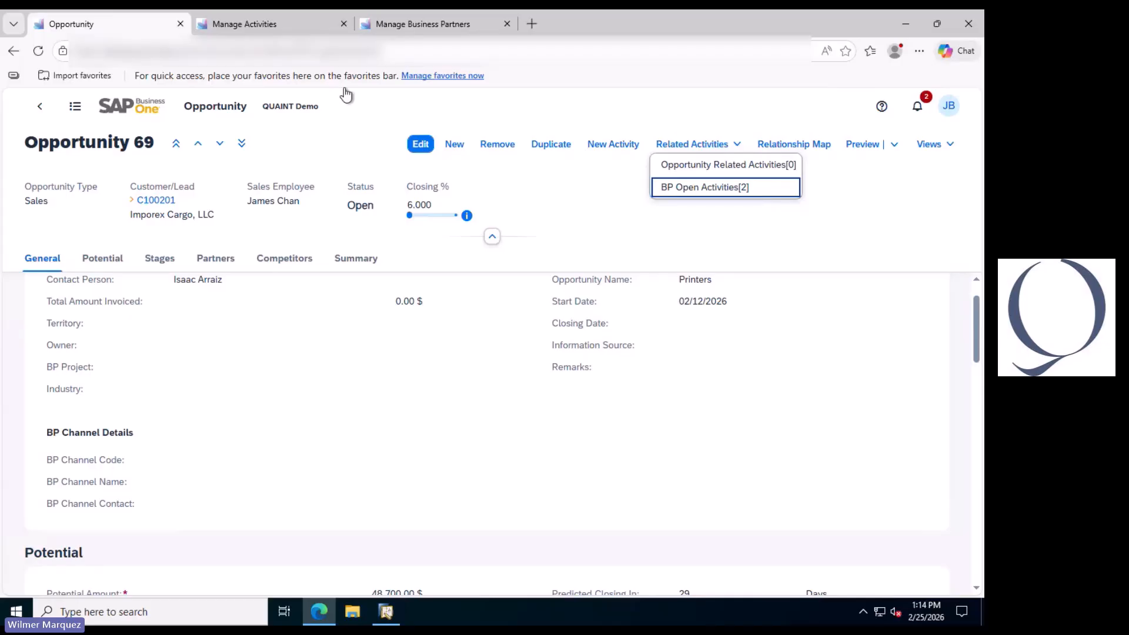
pyautogui.click(556, 201)
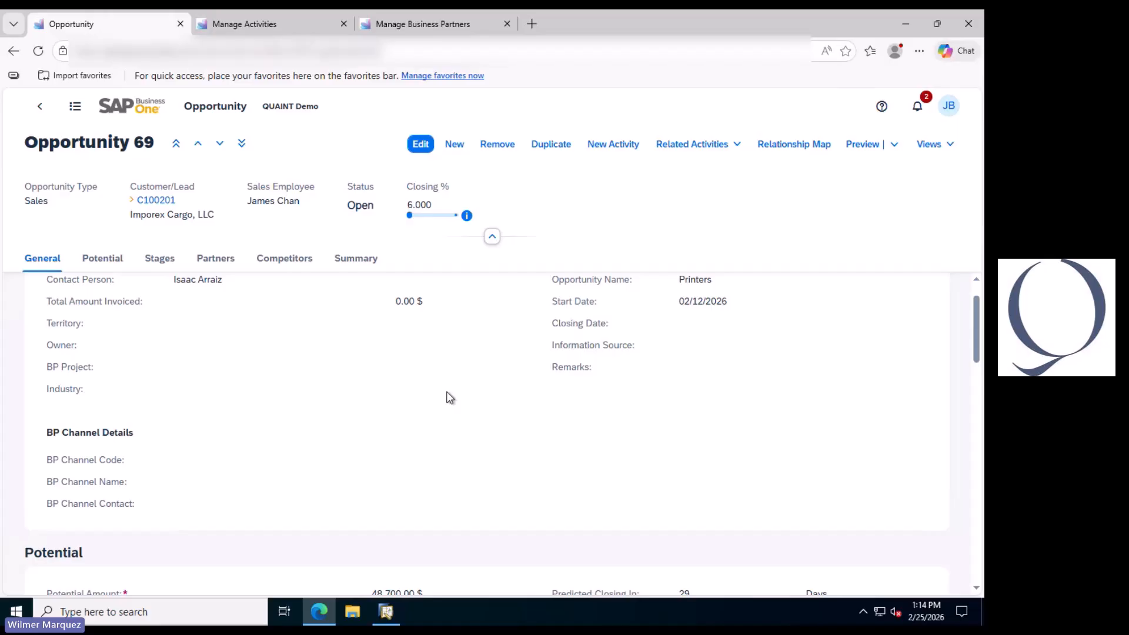
pyautogui.scroll(-5, 449, 398)
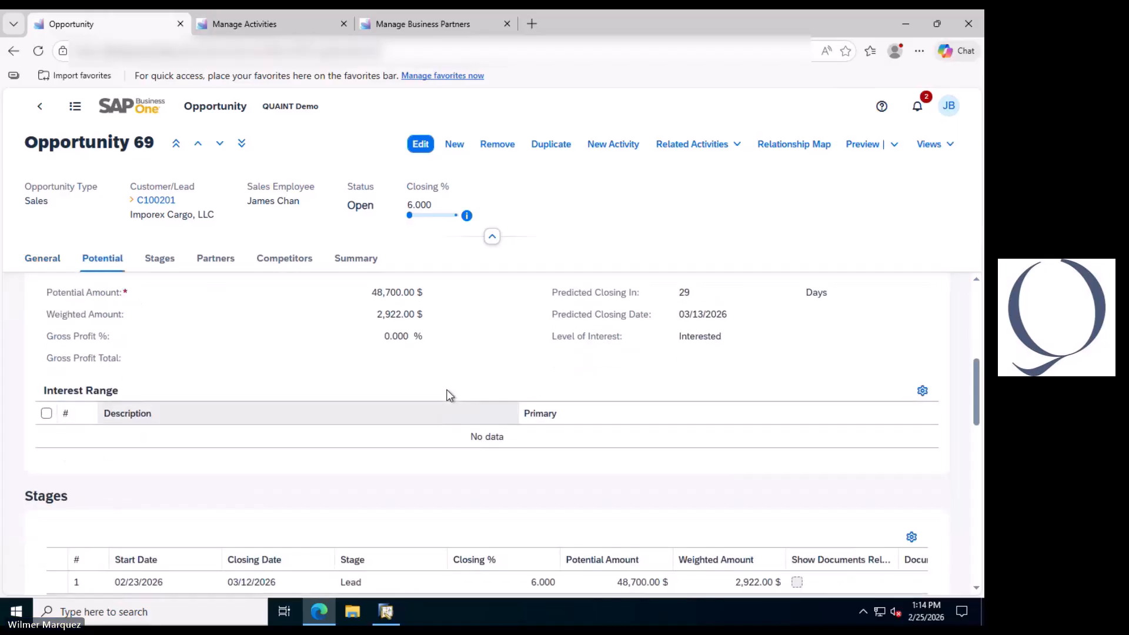
pyautogui.scroll(5, 665, 209)
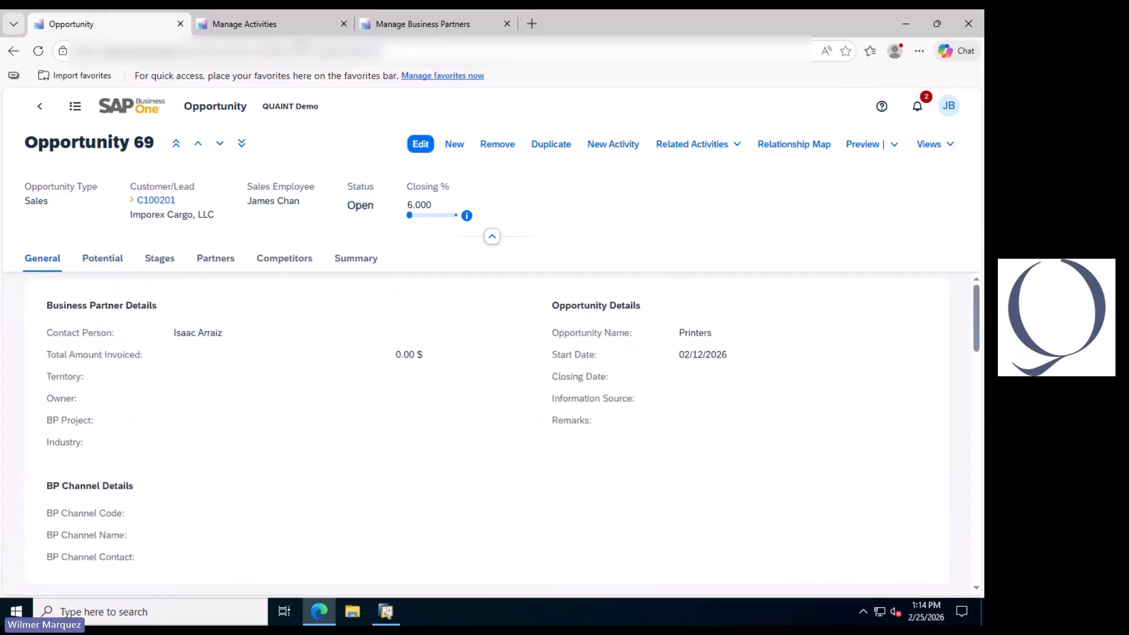
# Open Imporex Cargo, LLC's Opportunity Follow Up activity from the grouped activities list, checking it against Opportunity 69.
pyautogui.hotkey('ctrl', 'Tab')
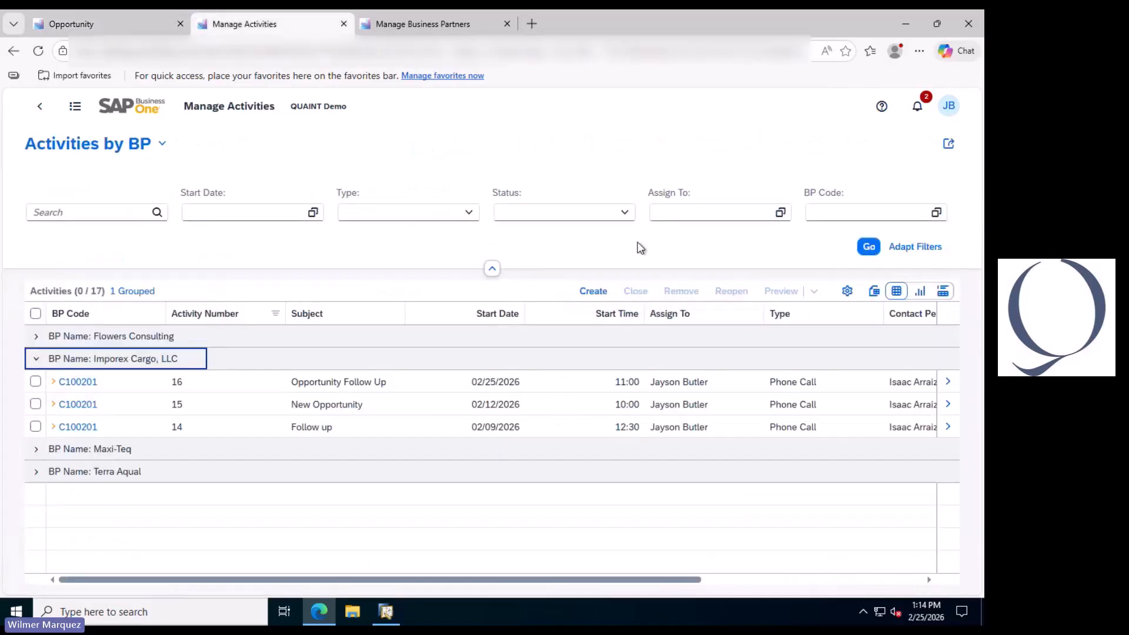
pyautogui.click(238, 389)
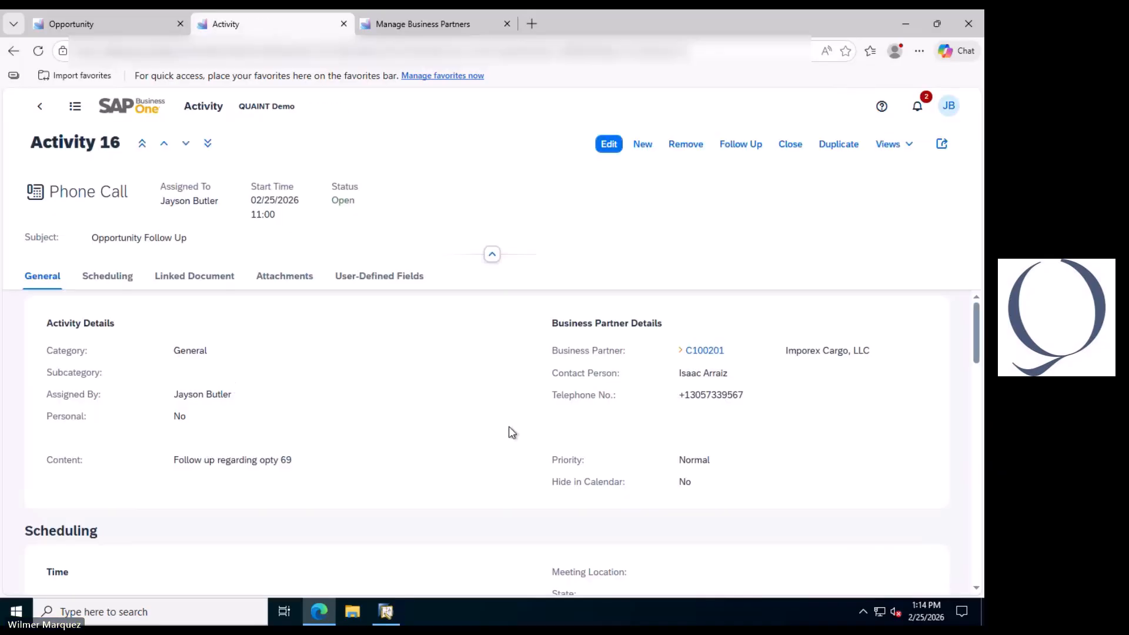
pyautogui.click(88, 24)
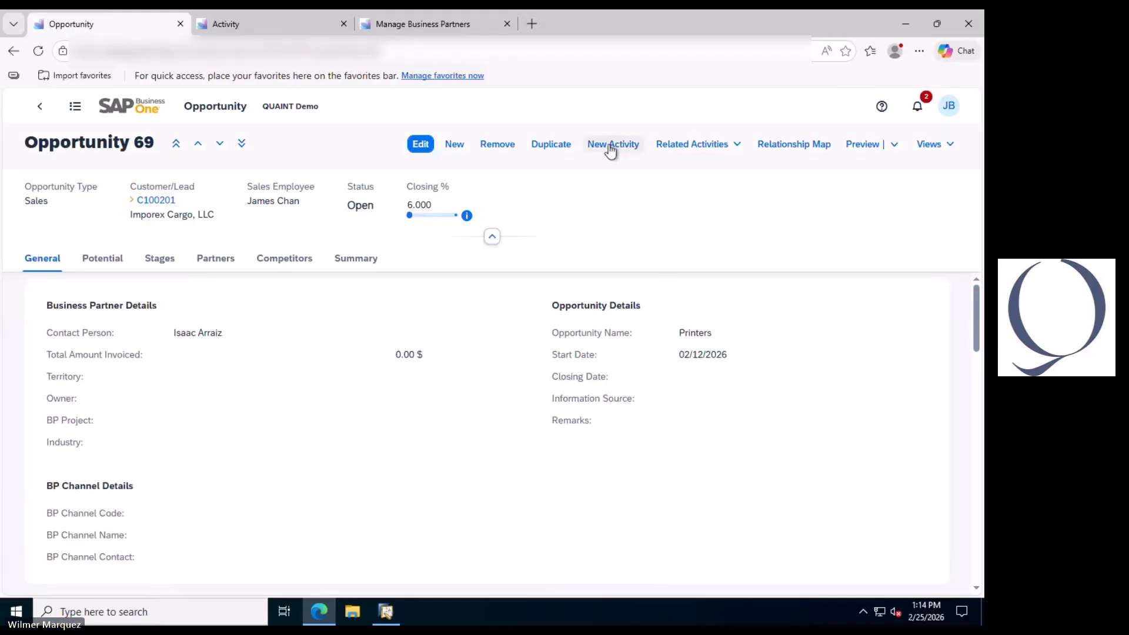
pyautogui.click(295, 26)
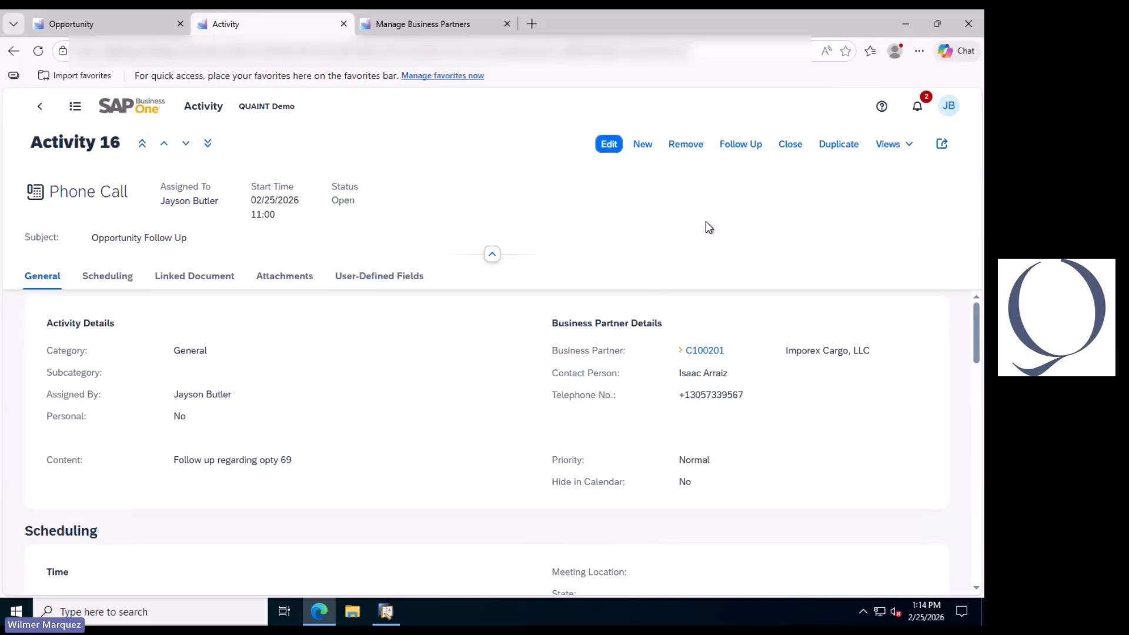
# Create a follow-up to this activity with the content "They're ready to move forward. They need a quote for the printers" above the existing note.
pyautogui.click(742, 147)
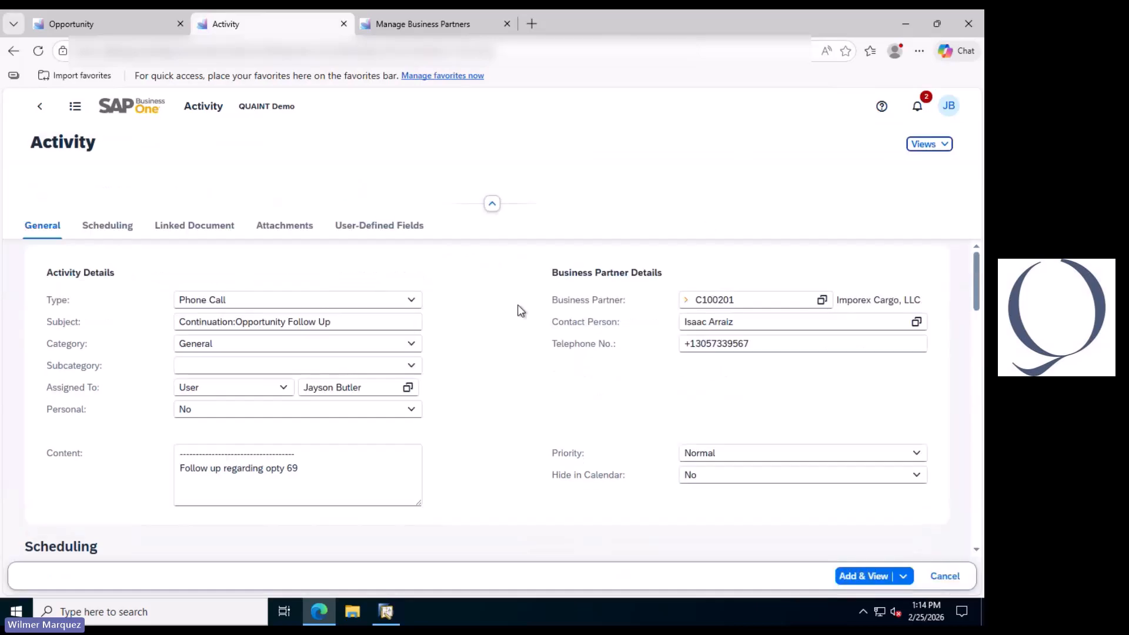
pyautogui.click(419, 505)
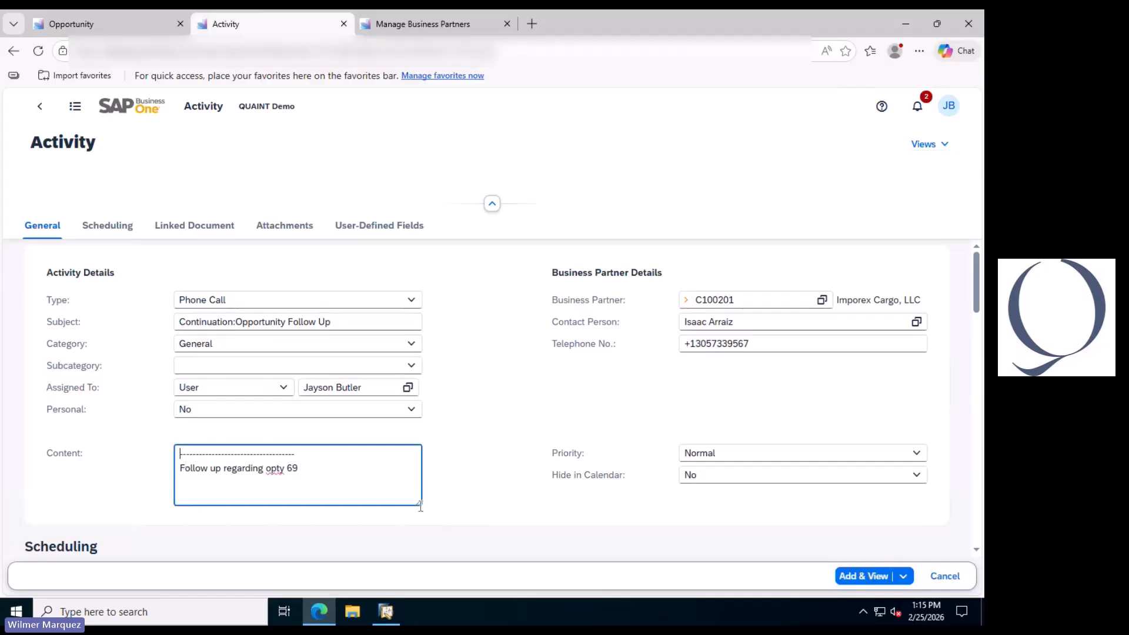
pyautogui.press('Return')
pyautogui.press('Return')
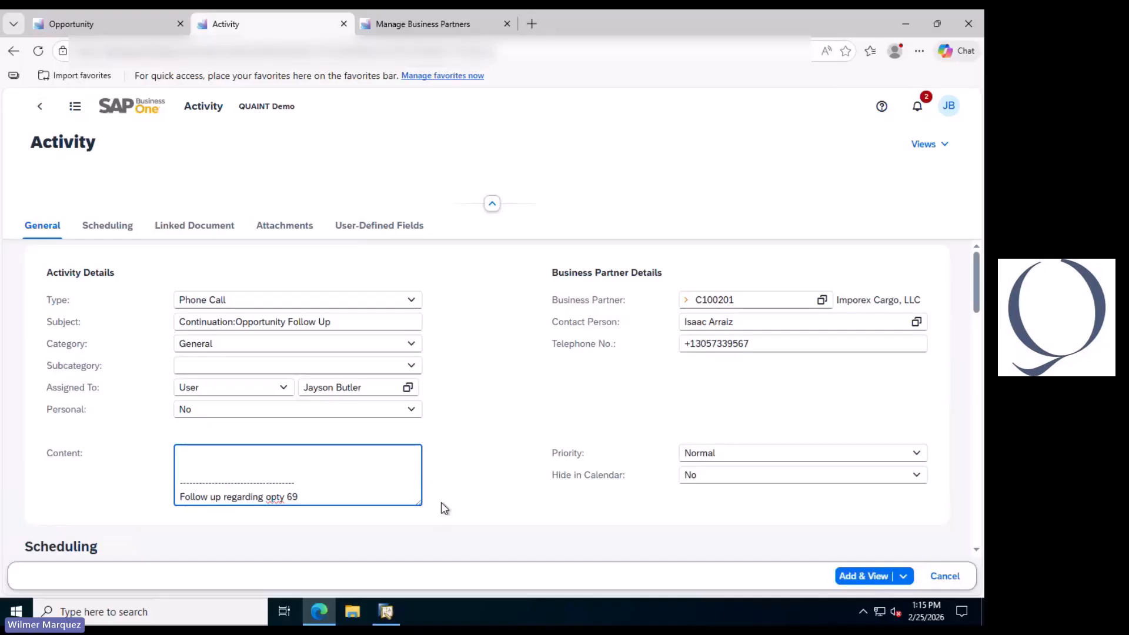
pyautogui.write("They're ready to move fordwa")
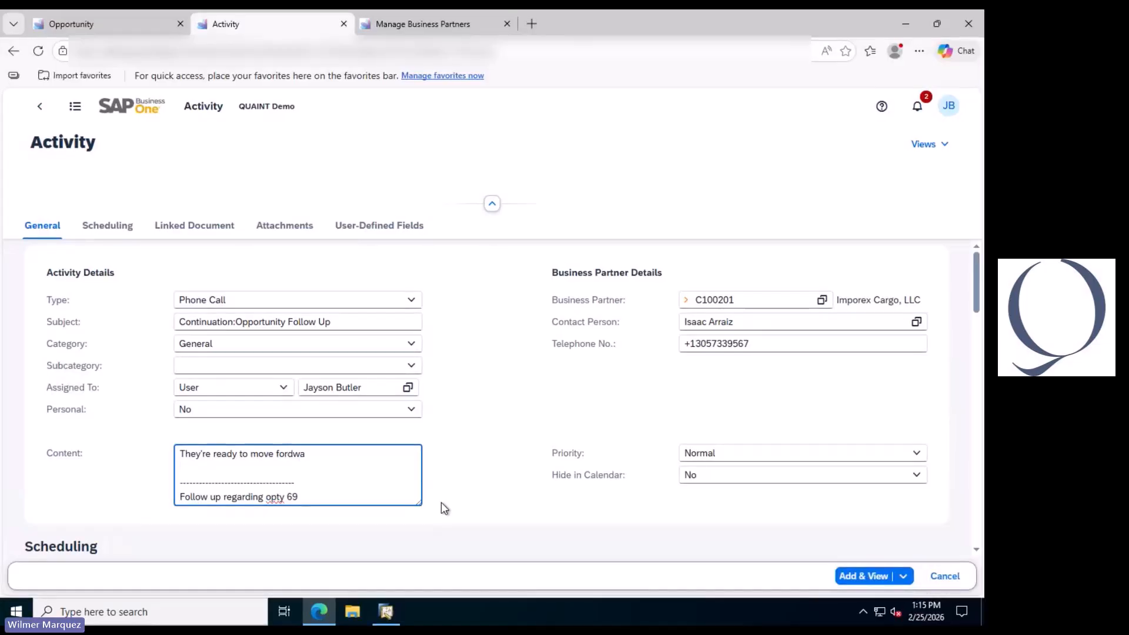
pyautogui.press('BackSpace')
pyautogui.press('BackSpace')
pyautogui.press('BackSpace')
pyautogui.press('BackSpace')
pyautogui.press('BackSpace')
pyautogui.write('orward')
pyautogui.click(380, 476)
pyautogui.click(371, 453)
pyautogui.write('. They need a quote')
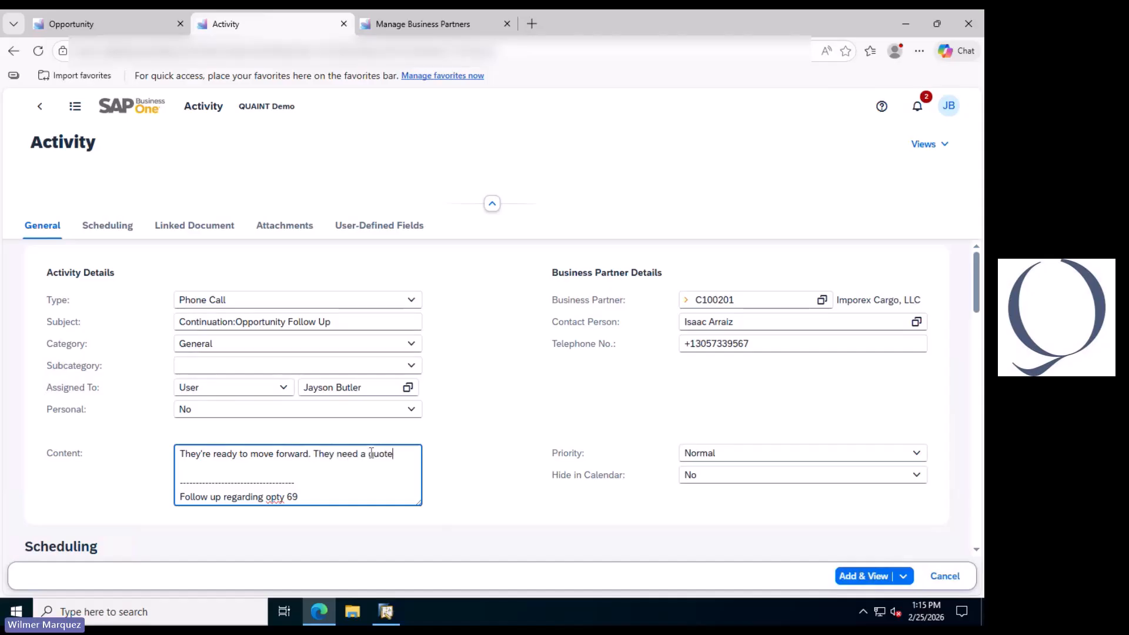
pyautogui.write(' for the printers')
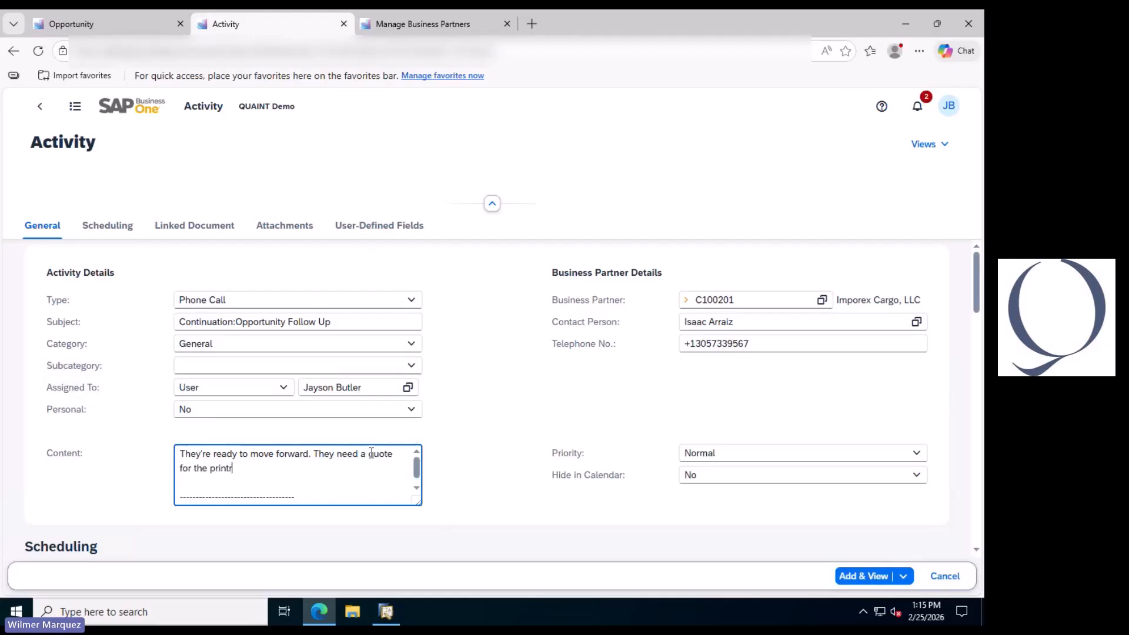
pyautogui.click(527, 467)
# Set the follow-up activity's start time to 12:30 in its scheduling details.
pyautogui.scroll(-5, 527, 469)
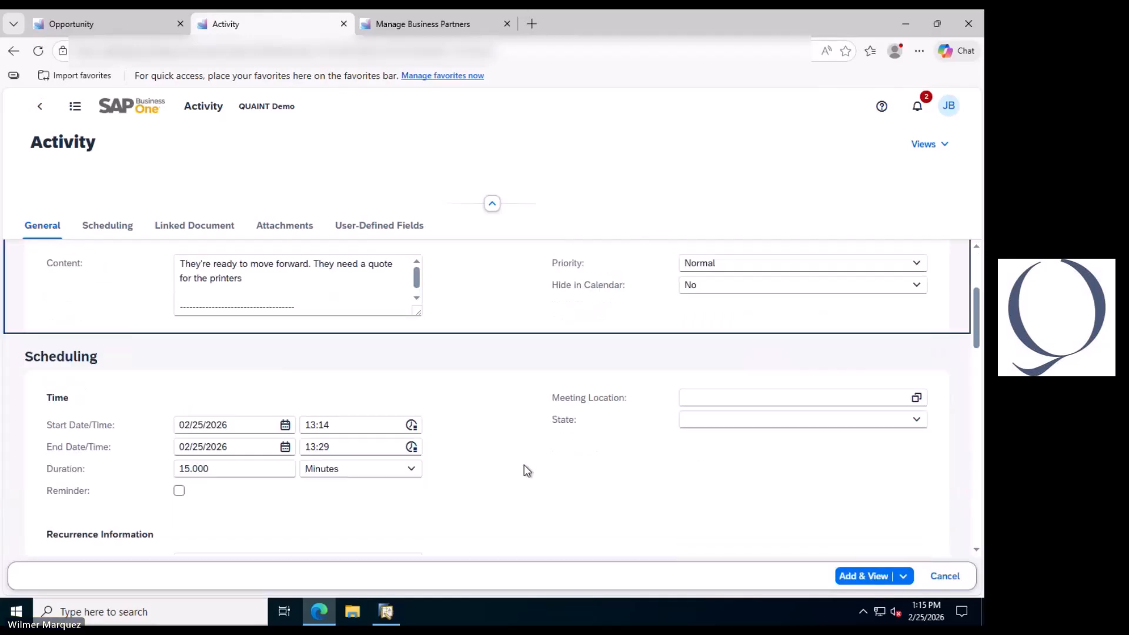
pyautogui.scroll(-2, 526, 470)
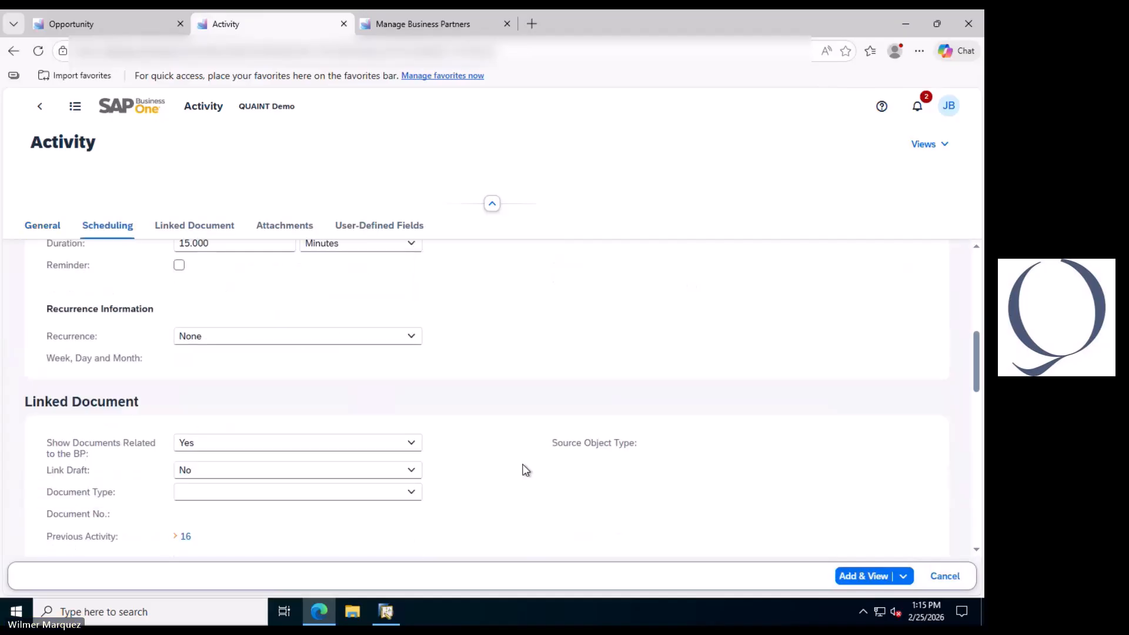
pyautogui.scroll(1, 524, 474)
pyautogui.scroll(1, 520, 477)
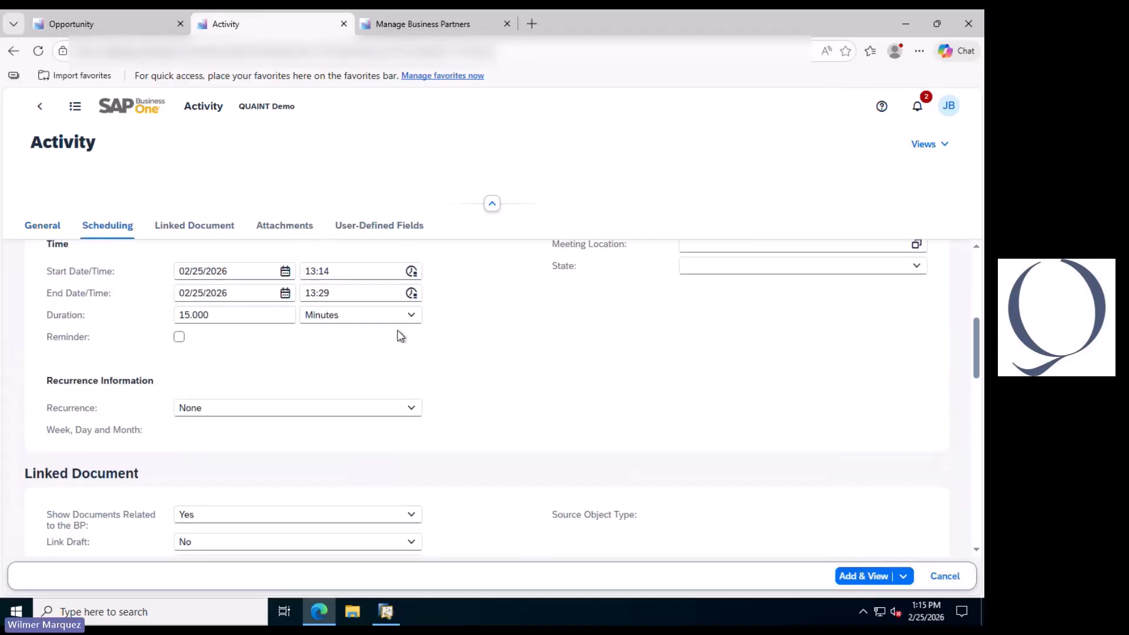
pyautogui.scroll(-1, 580, 430)
pyautogui.scroll(2, 341, 340)
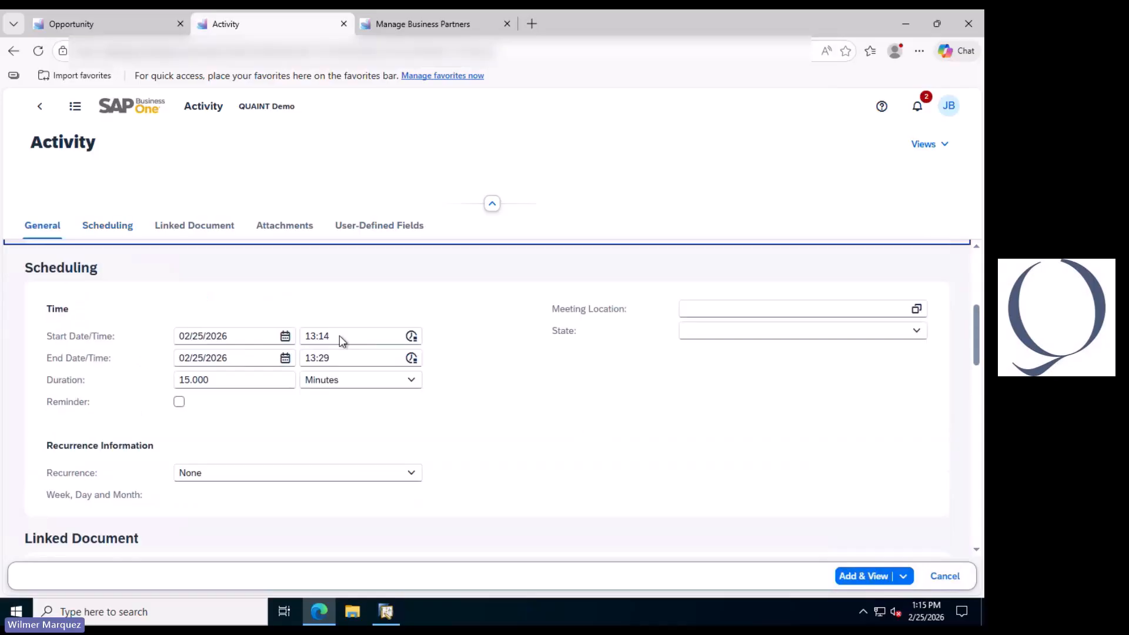
pyautogui.click(340, 335)
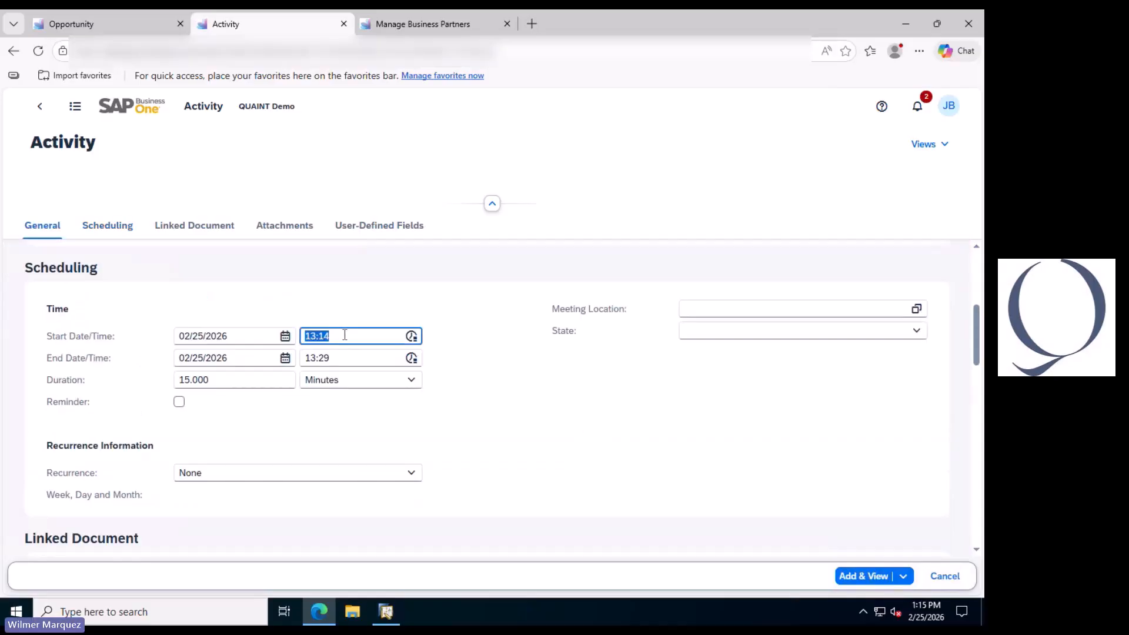
pyautogui.write('12:30')
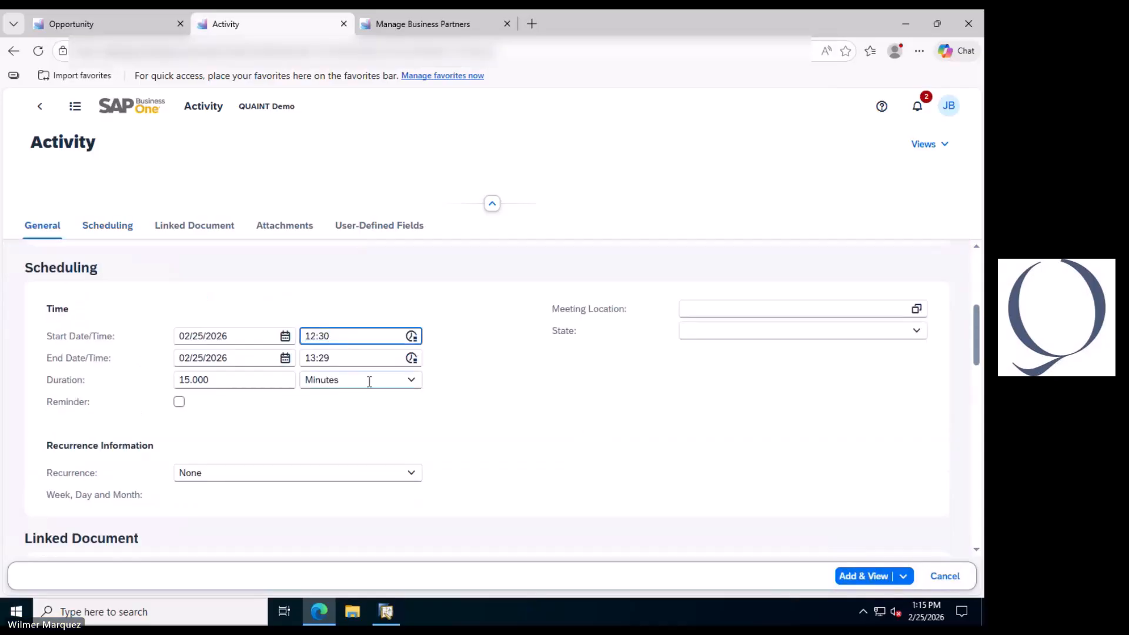
pyautogui.click(299, 411)
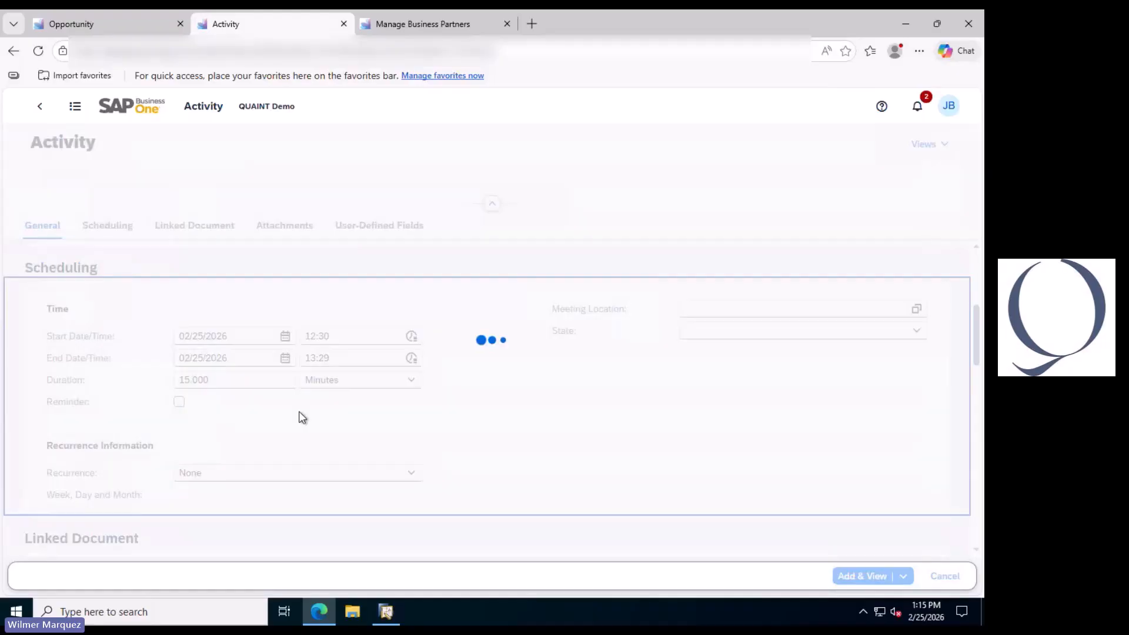
# Review the follow-up activity's linked document and general details, and add it in view mode.
pyautogui.scroll(-3, 478, 453)
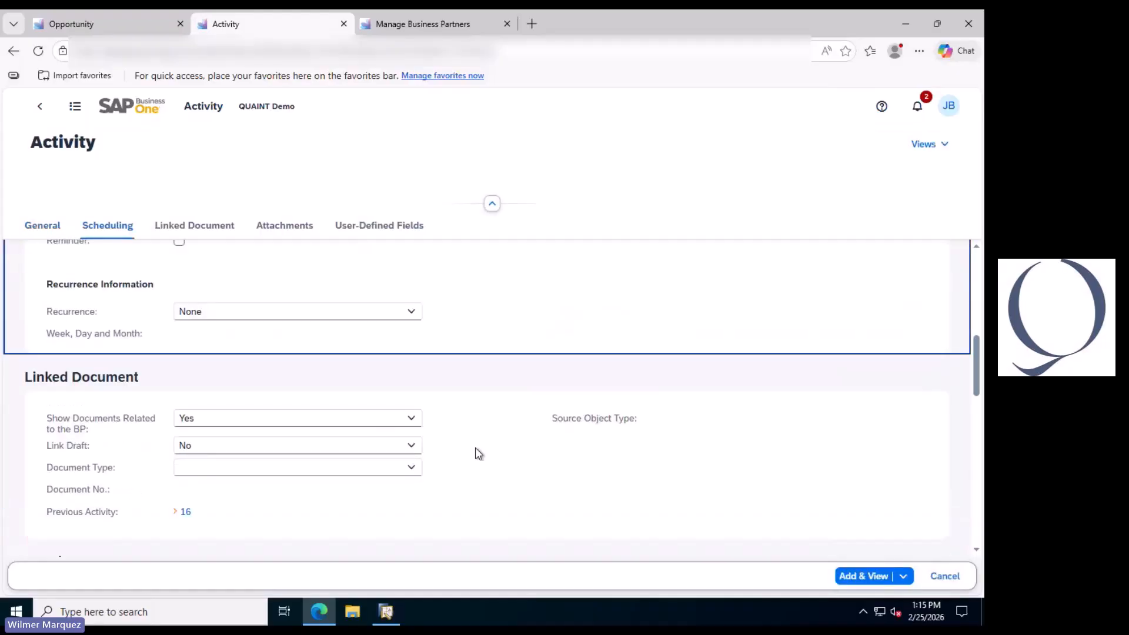
pyautogui.scroll(-2, 475, 453)
pyautogui.scroll(10, 479, 462)
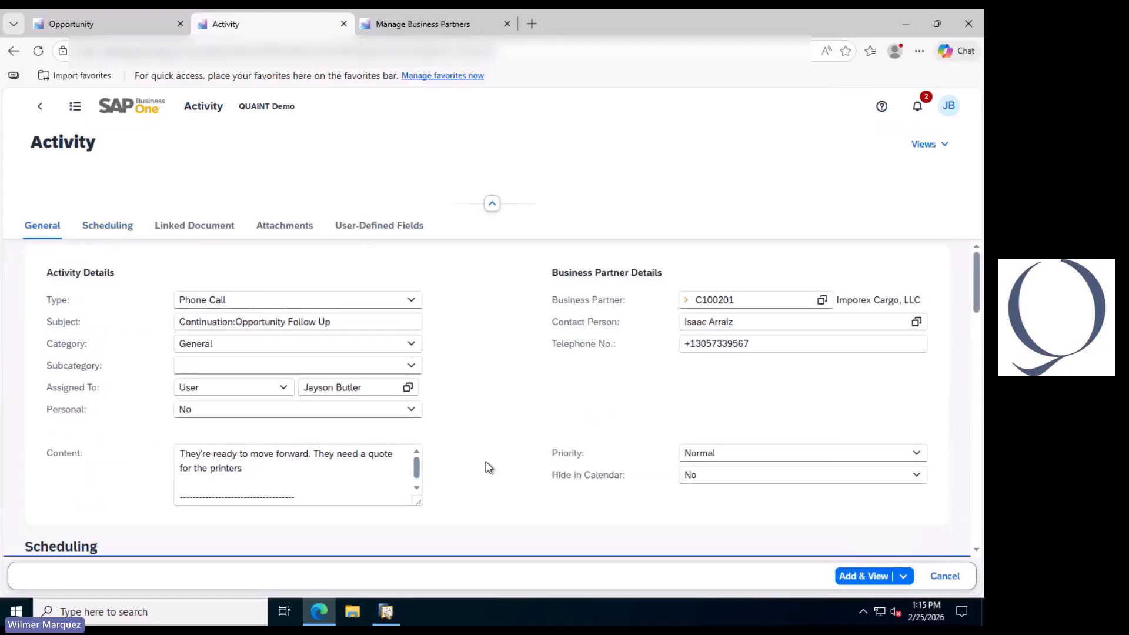
pyautogui.click(891, 576)
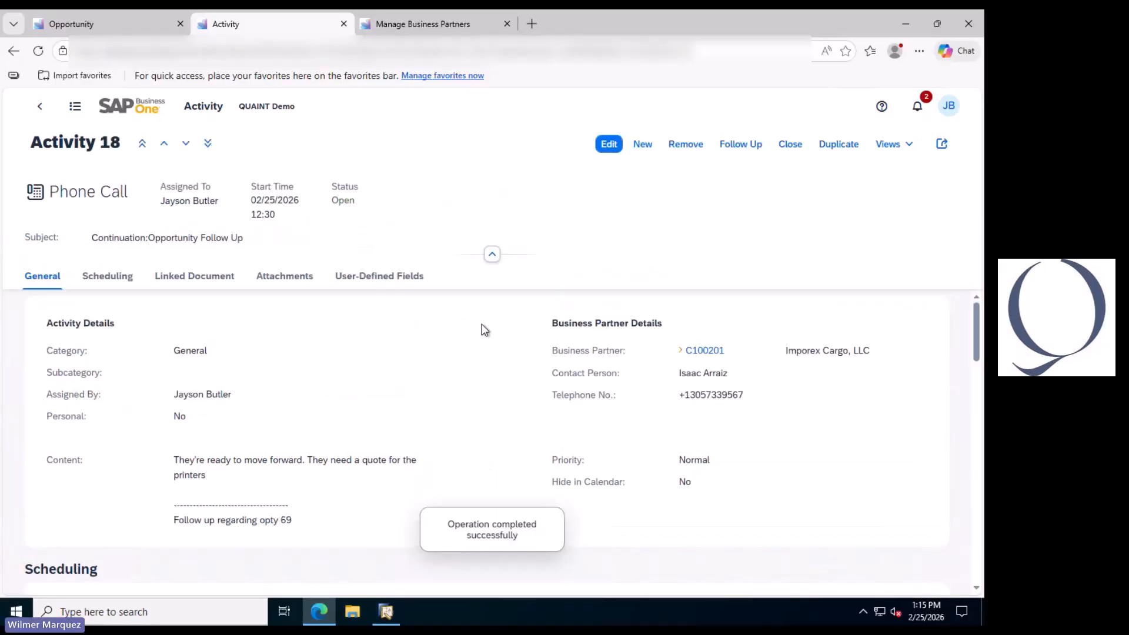
pyautogui.scroll(-1, 488, 347)
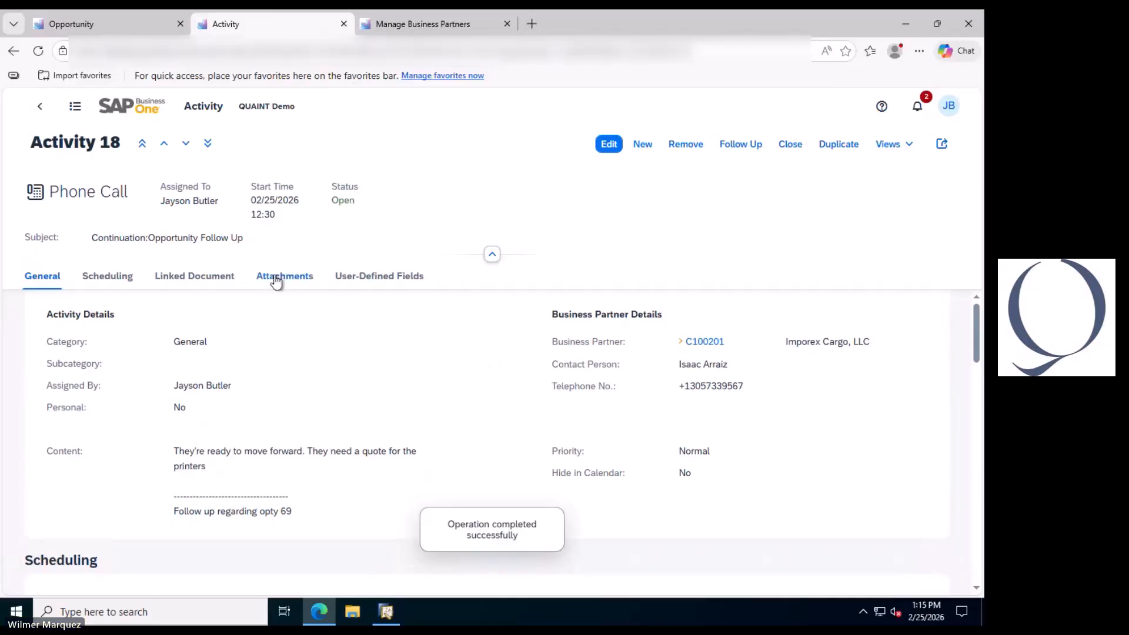
# Put Opportunity 69 into edit mode and set its level of interest to Very Interested.
pyautogui.click(123, 29)
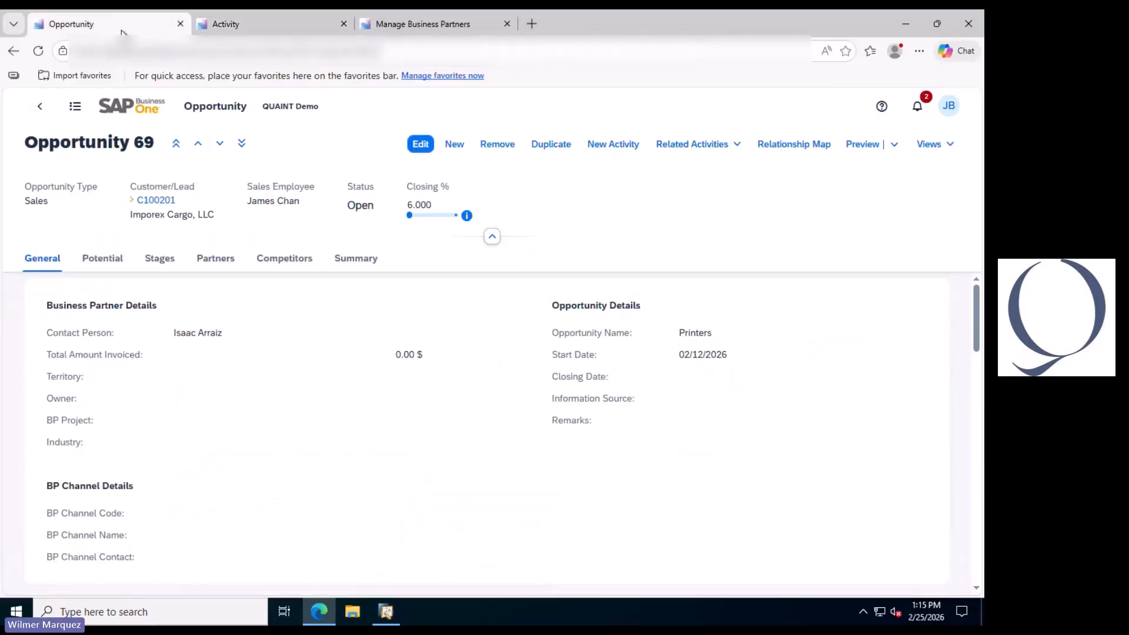
pyautogui.click(421, 145)
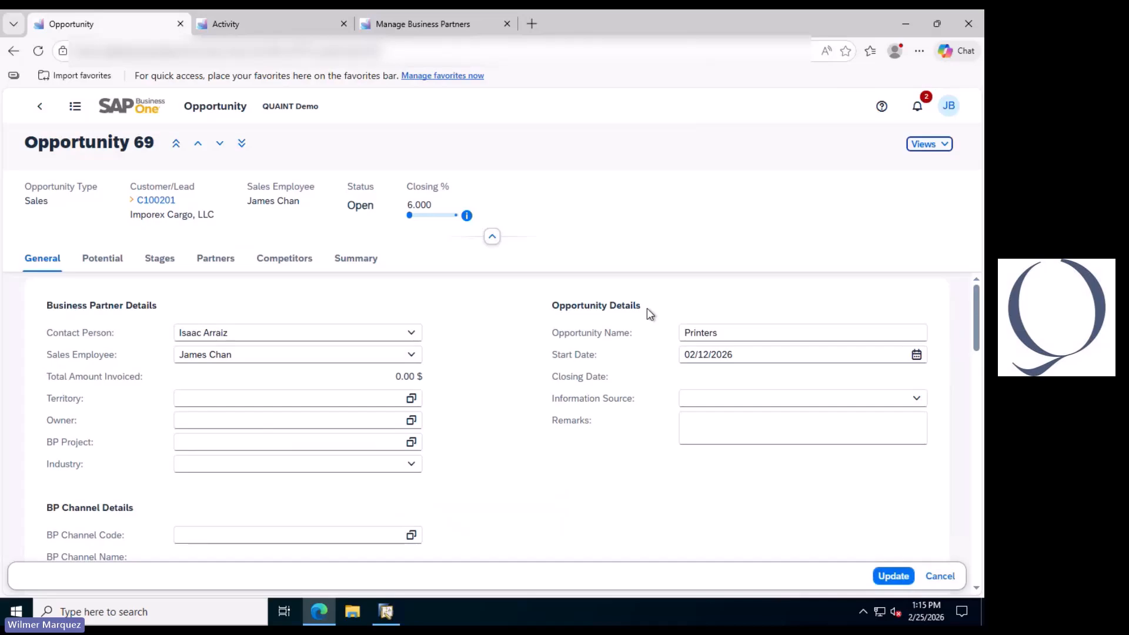
pyautogui.scroll(-2, 616, 409)
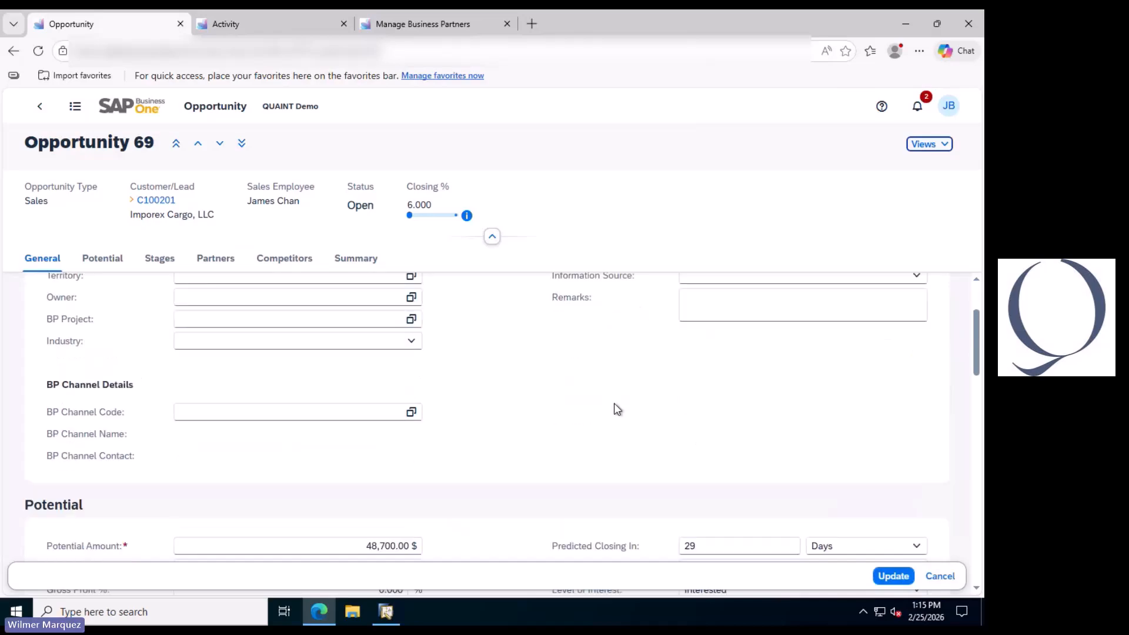
pyautogui.scroll(-1, 616, 408)
pyautogui.scroll(-1, 616, 408)
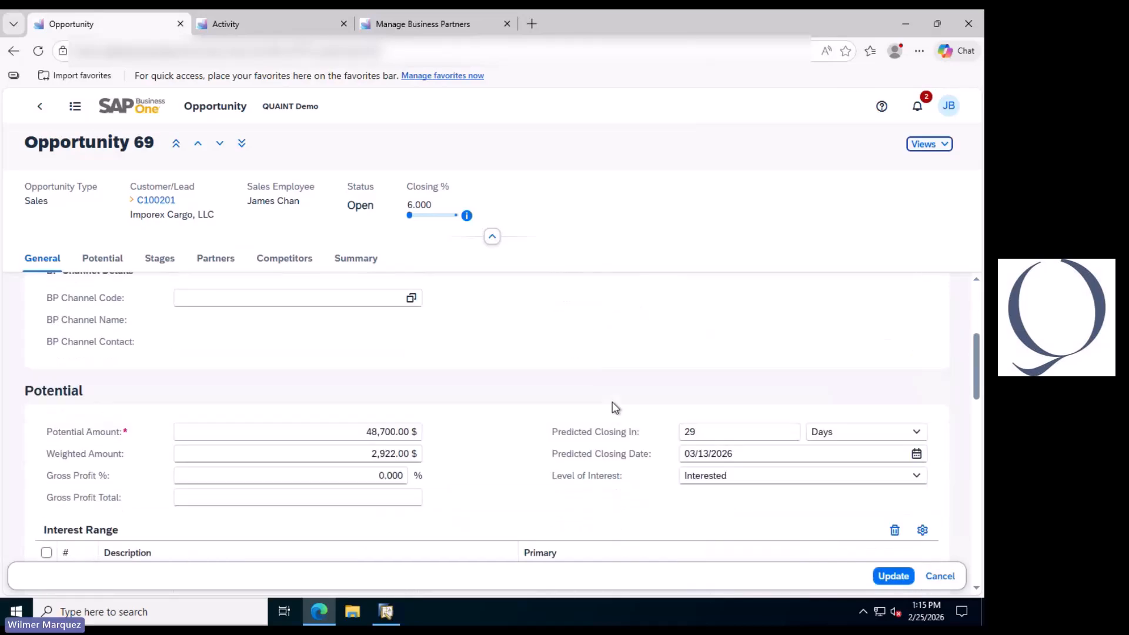
pyautogui.scroll(-1, 616, 408)
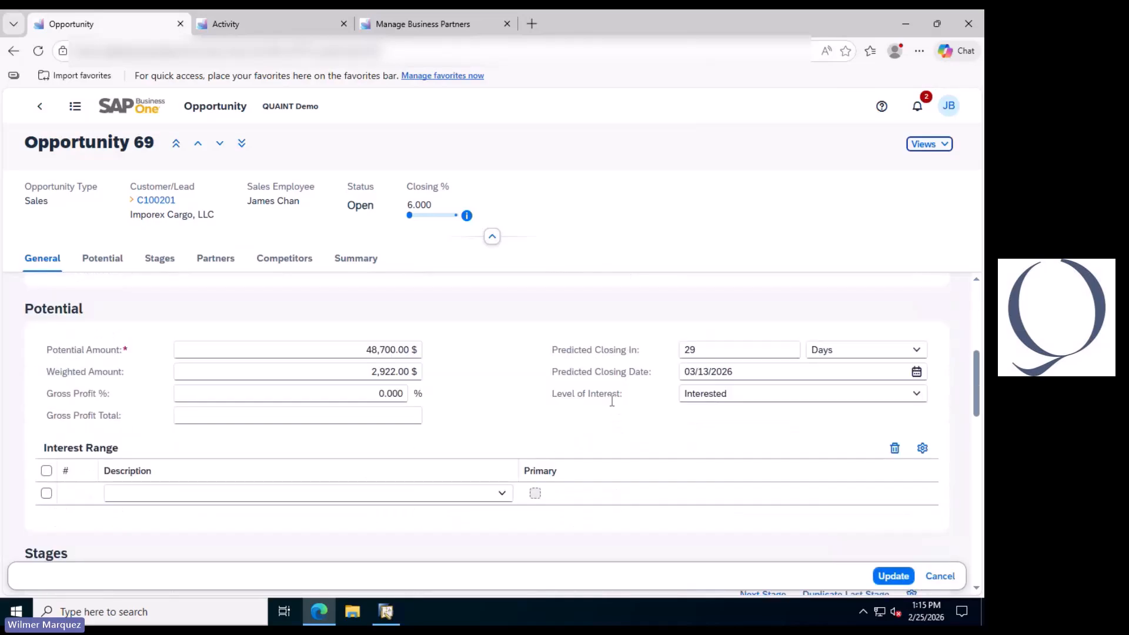
pyautogui.click(756, 386)
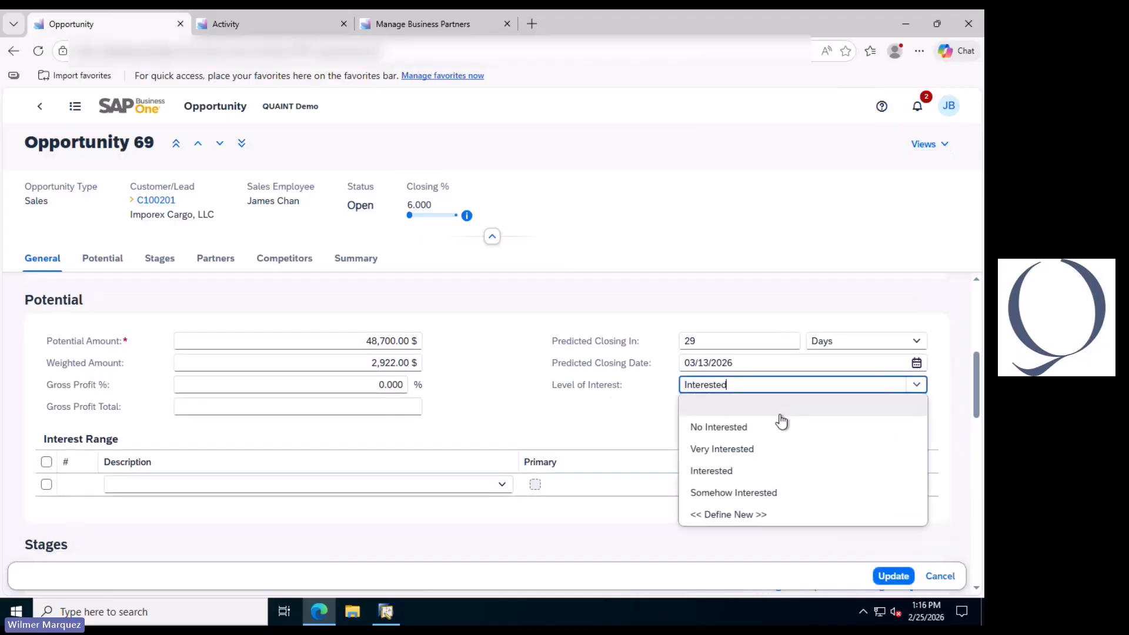
pyautogui.click(738, 449)
# Change the first stage of Opportunity 69 to Quotation.
pyautogui.scroll(-1, 533, 407)
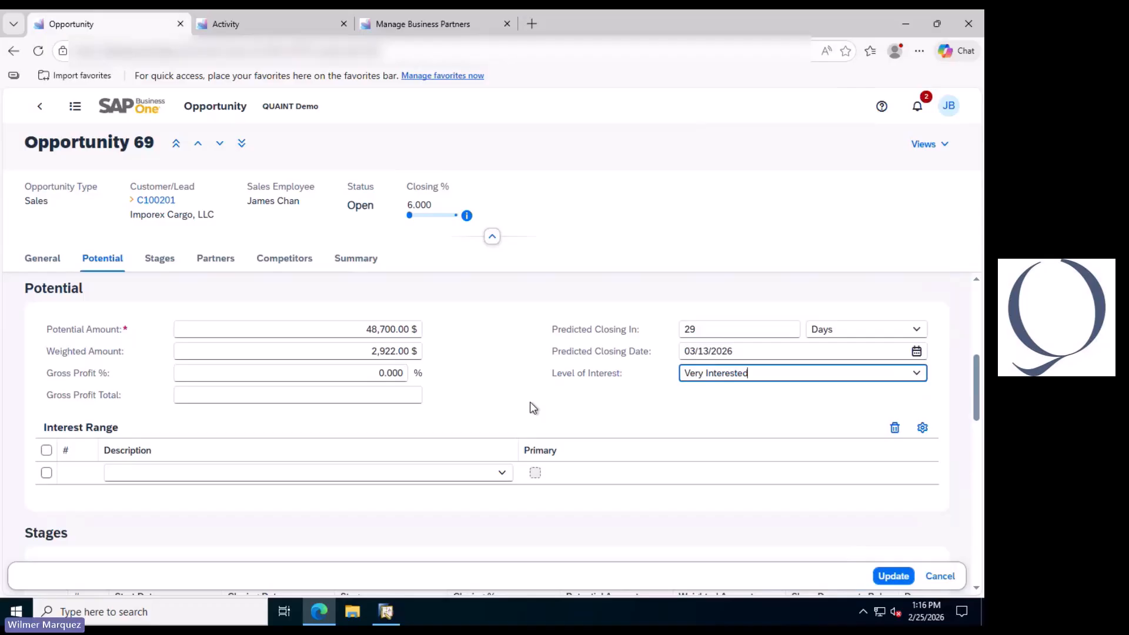
pyautogui.scroll(-1, 530, 402)
pyautogui.scroll(-1, 526, 405)
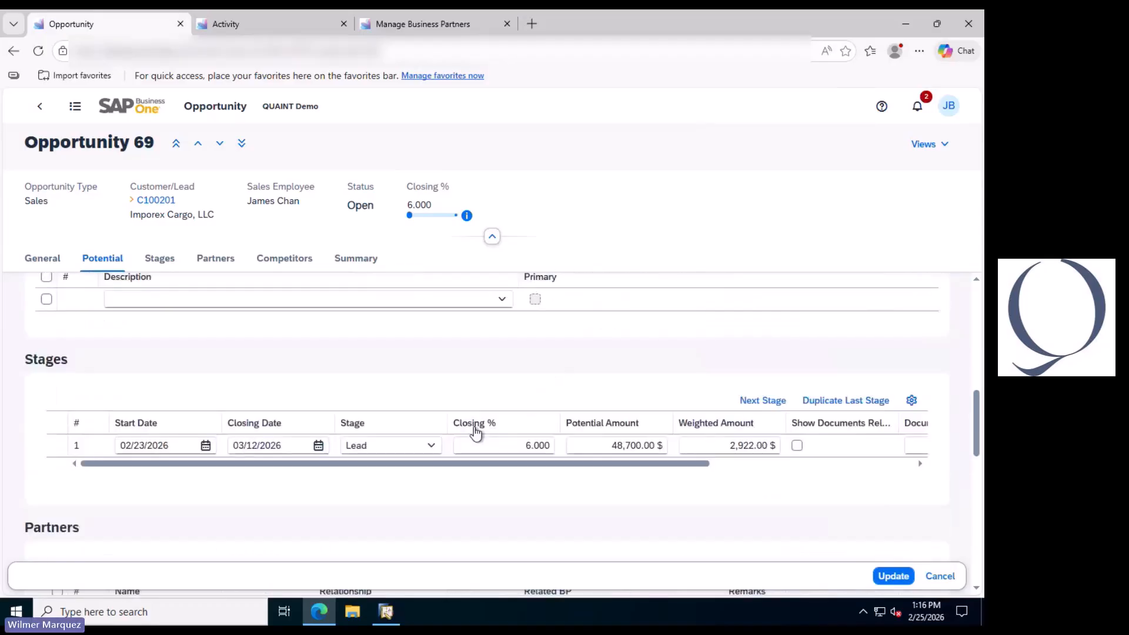
pyautogui.click(433, 440)
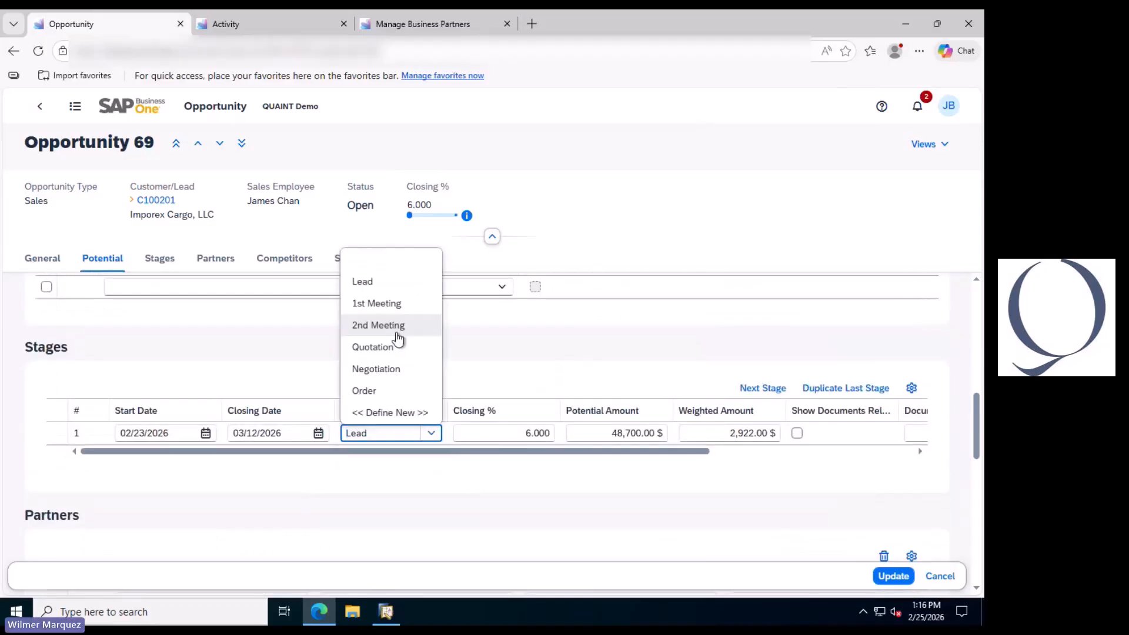
pyautogui.click(390, 347)
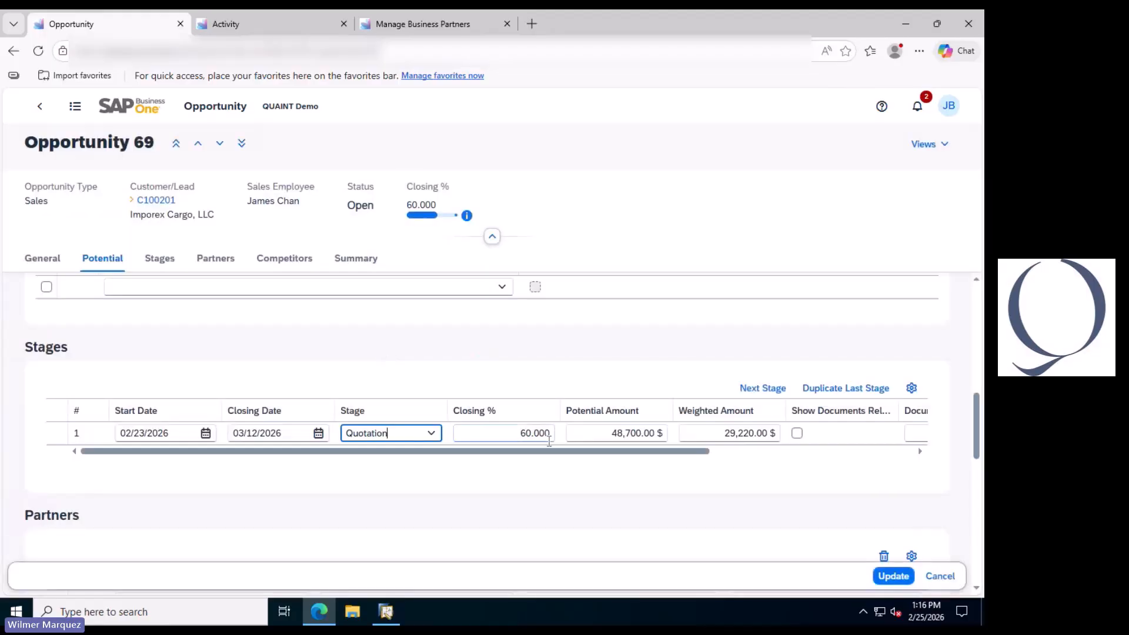
# Review Opportunity 69's weighted amount and the available stage options, keeping Quotation selected.
pyautogui.scroll(1, 532, 449)
pyautogui.scroll(2, 482, 441)
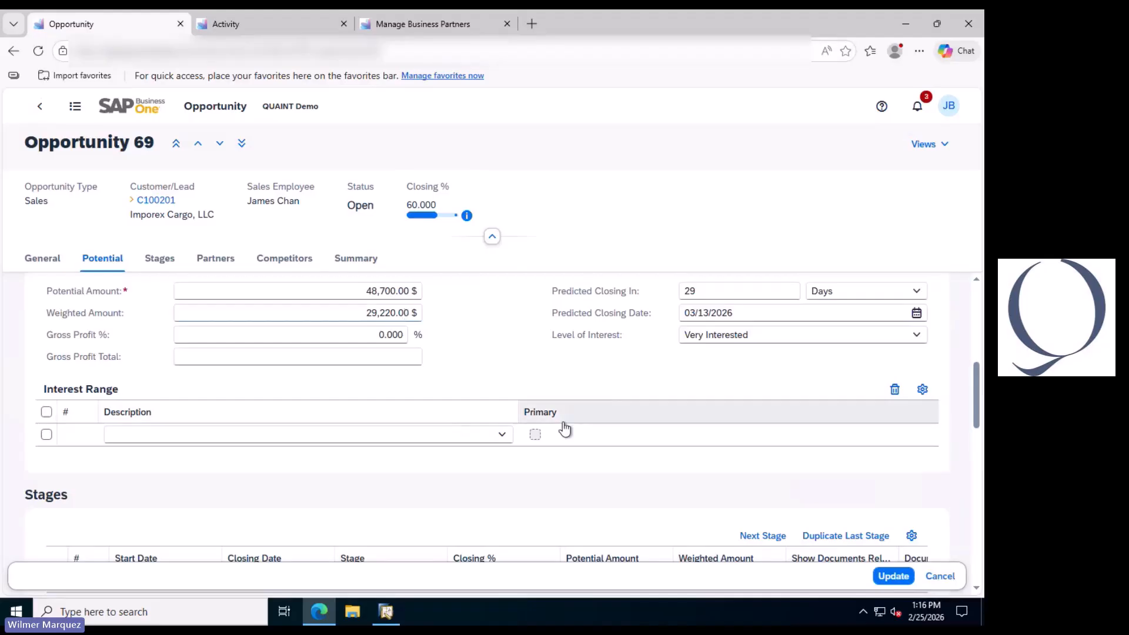
pyautogui.scroll(-2, 564, 429)
pyautogui.scroll(-2, 560, 434)
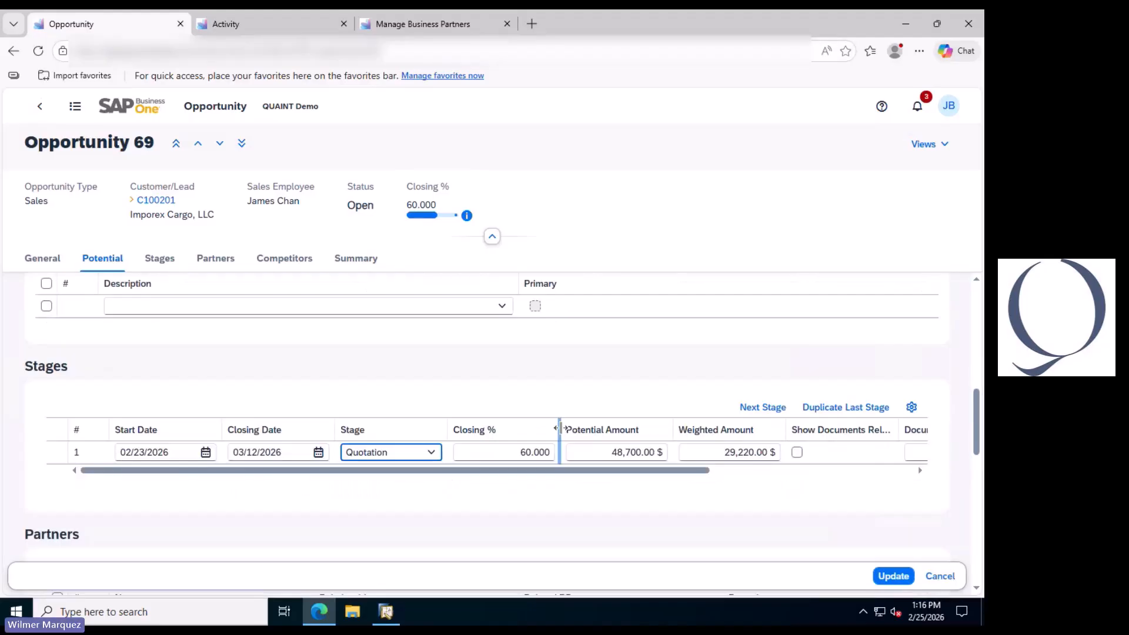
pyautogui.click(433, 416)
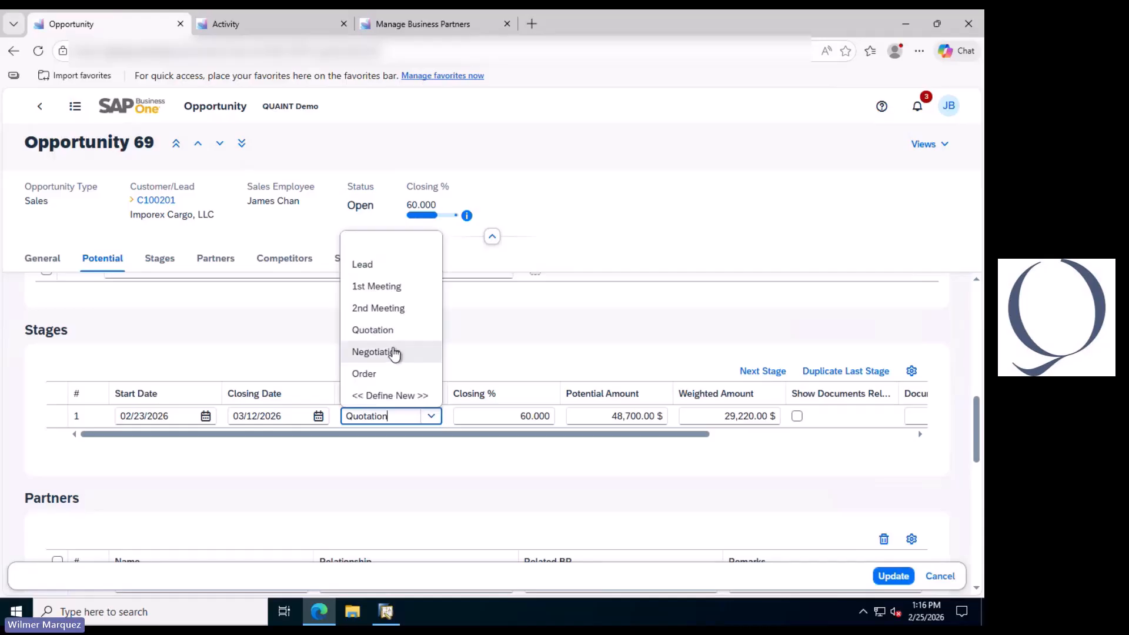
pyautogui.click(411, 431)
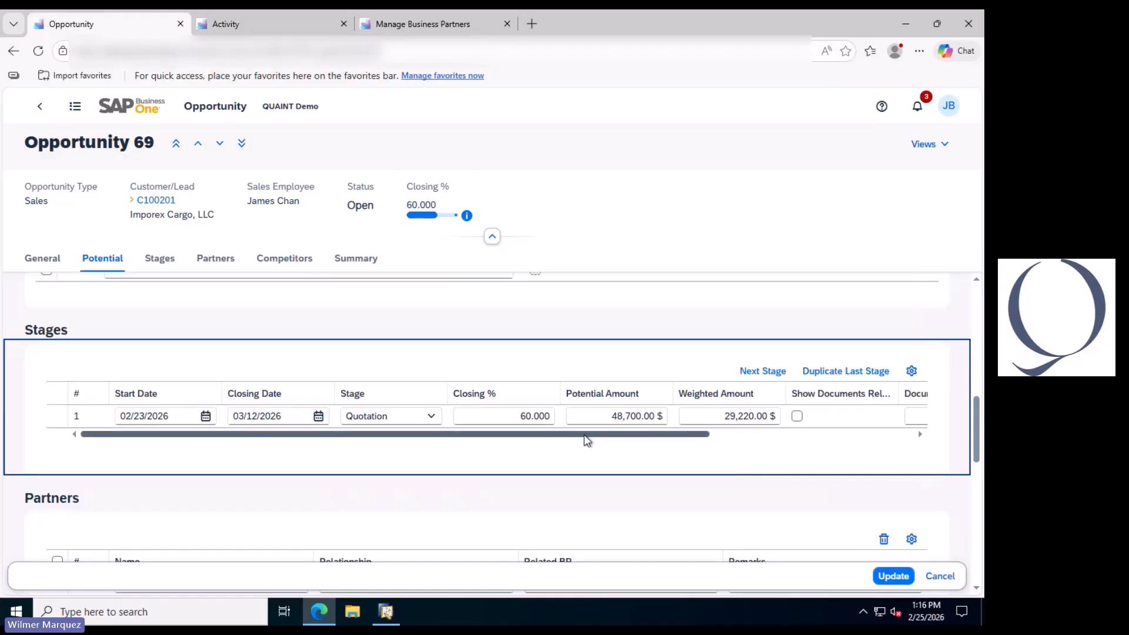
# Set the document type of Opportunity 69's Quotation stage to Sales Quotations.
pyautogui.moveTo(585, 435)
pyautogui.mouseDown()
pyautogui.moveTo(746, 445)
pyautogui.moveTo(596, 441)
pyautogui.mouseUp()
pyautogui.scroll(1, 596, 440)
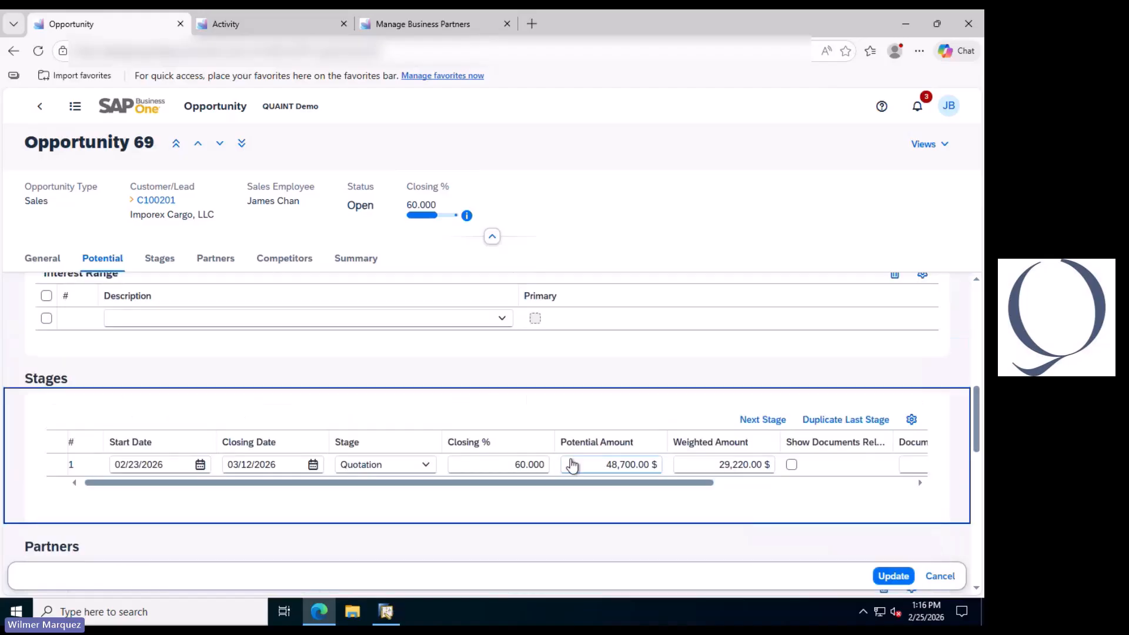
pyautogui.scroll(-1, 571, 463)
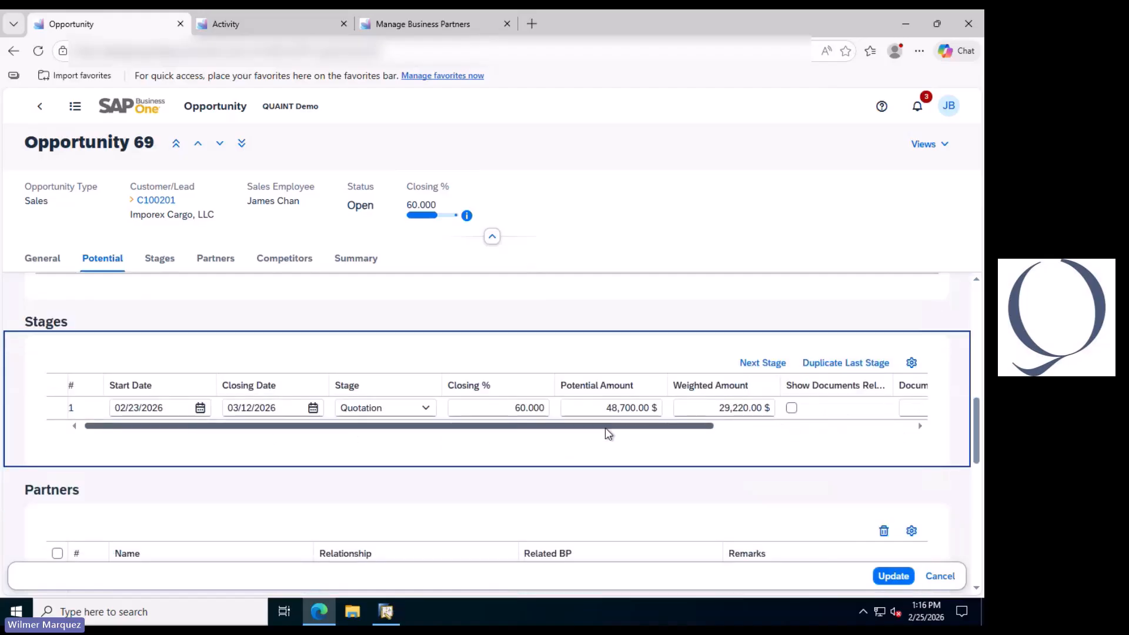
pyautogui.moveTo(605, 429); pyautogui.dragTo(719, 430)
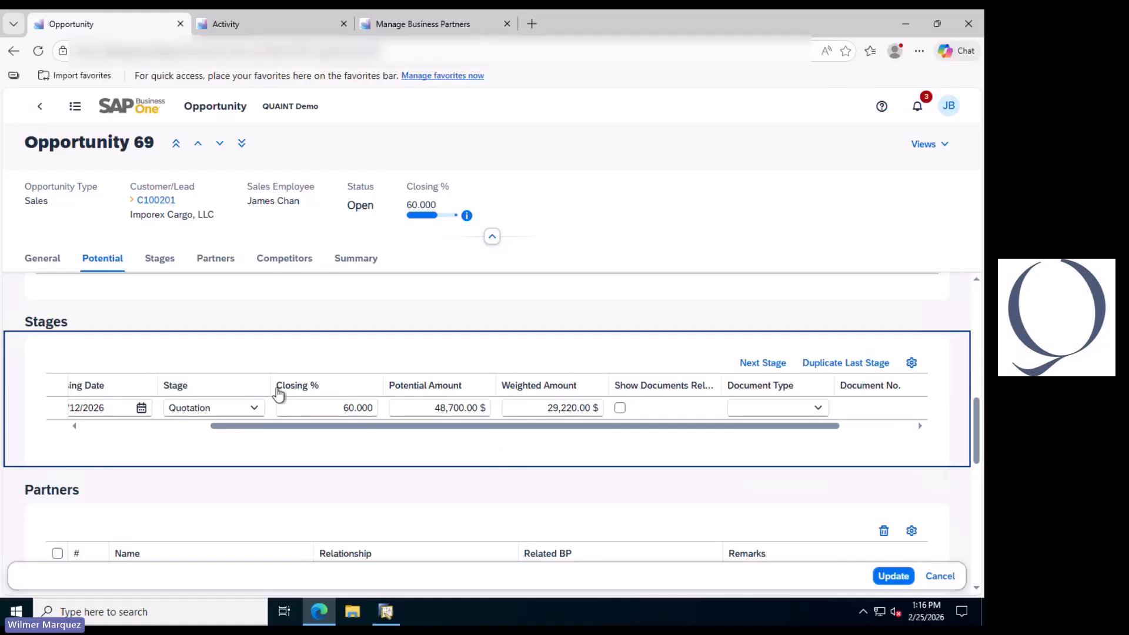
pyautogui.click(818, 408)
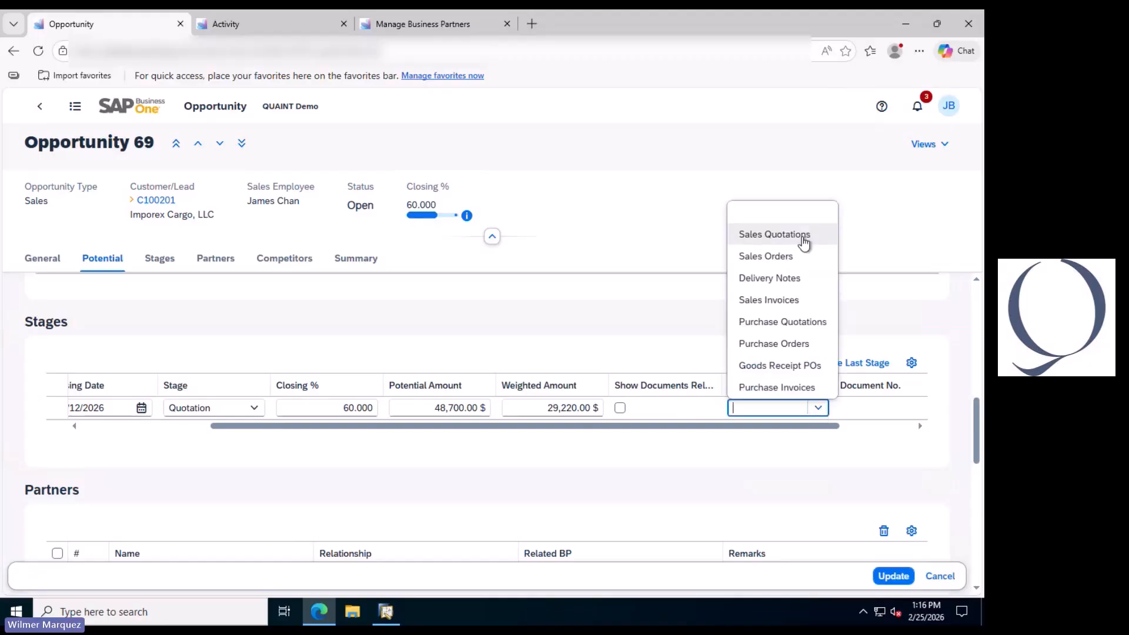
pyautogui.click(805, 239)
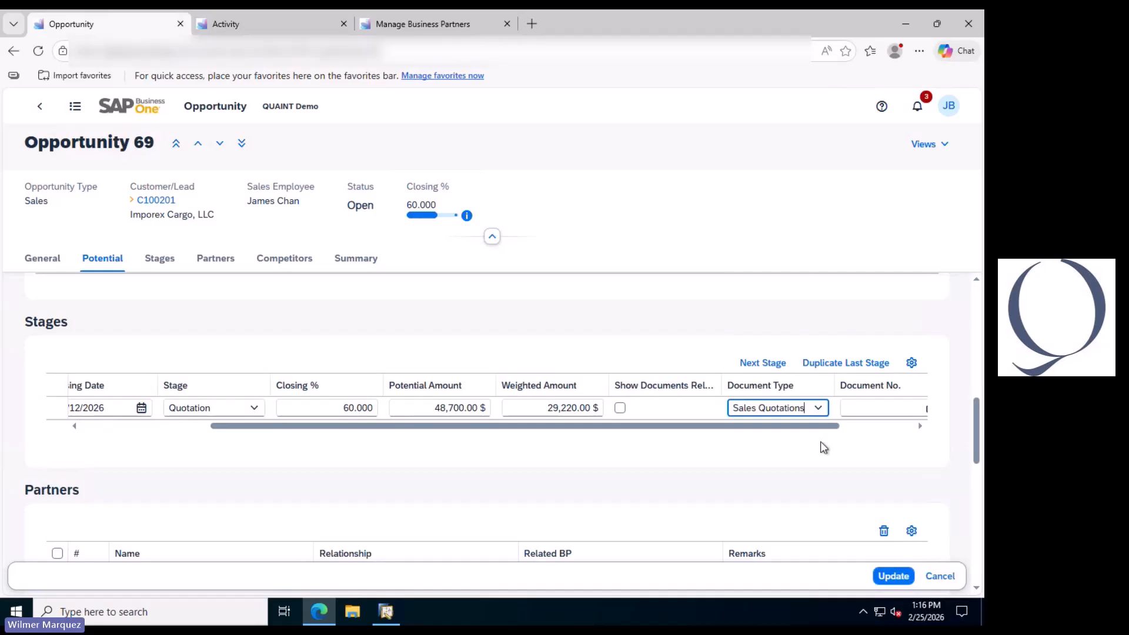
# Link sales quotation 1186 for Imporex Cargo, LLC as the stage's document number.
pyautogui.moveTo(834, 426); pyautogui.dragTo(894, 429)
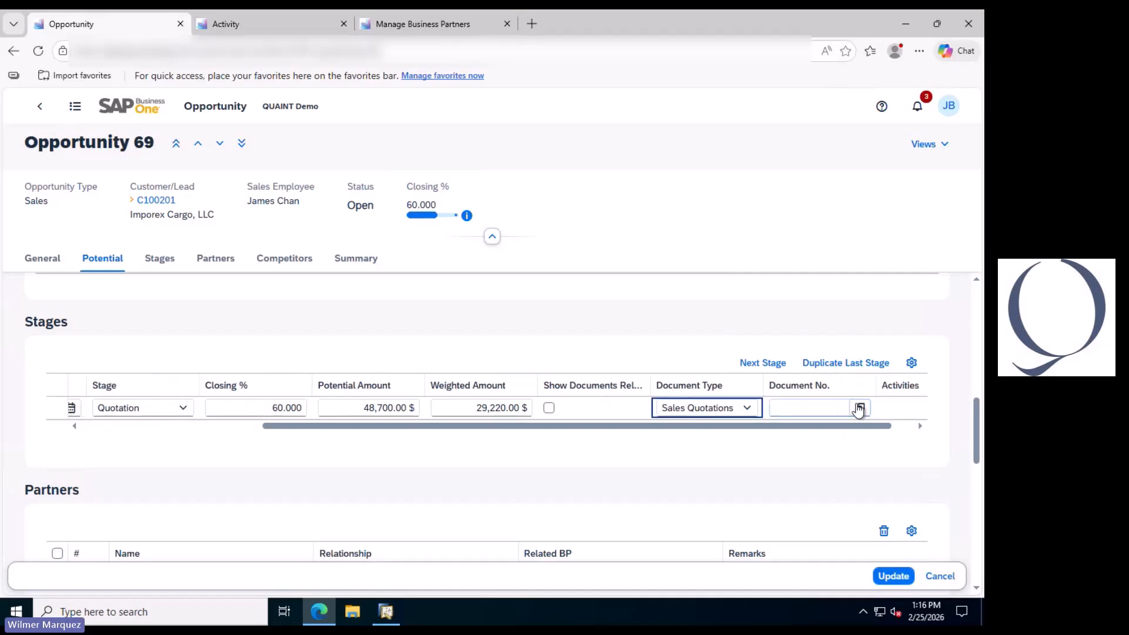
pyautogui.click(826, 410)
pyautogui.click(860, 407)
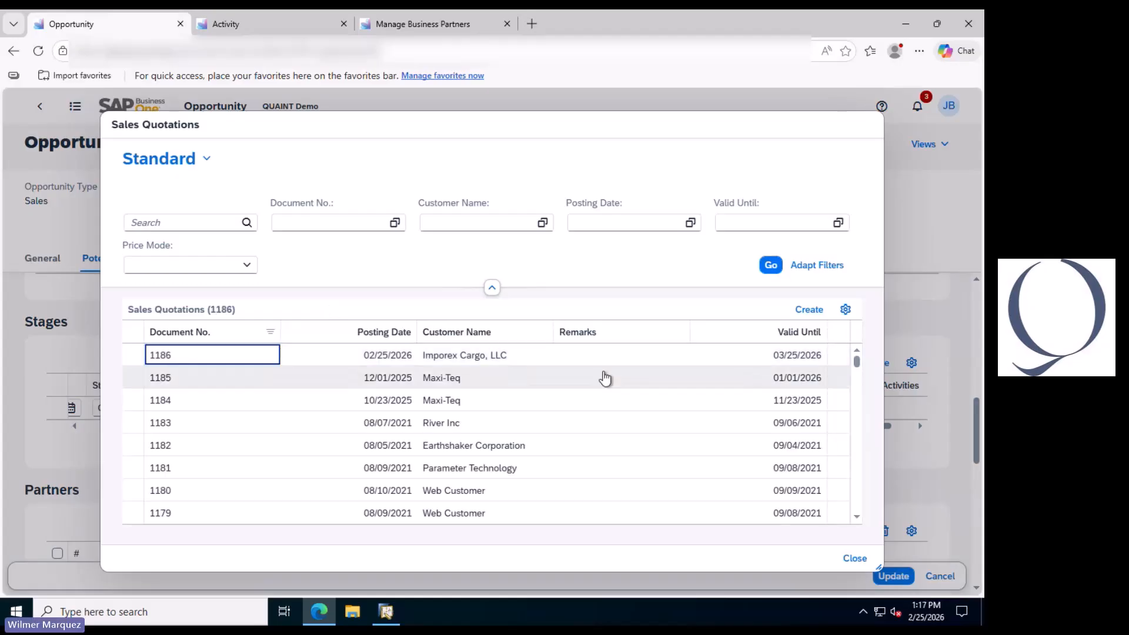
pyautogui.click(400, 355)
pyautogui.click(549, 379)
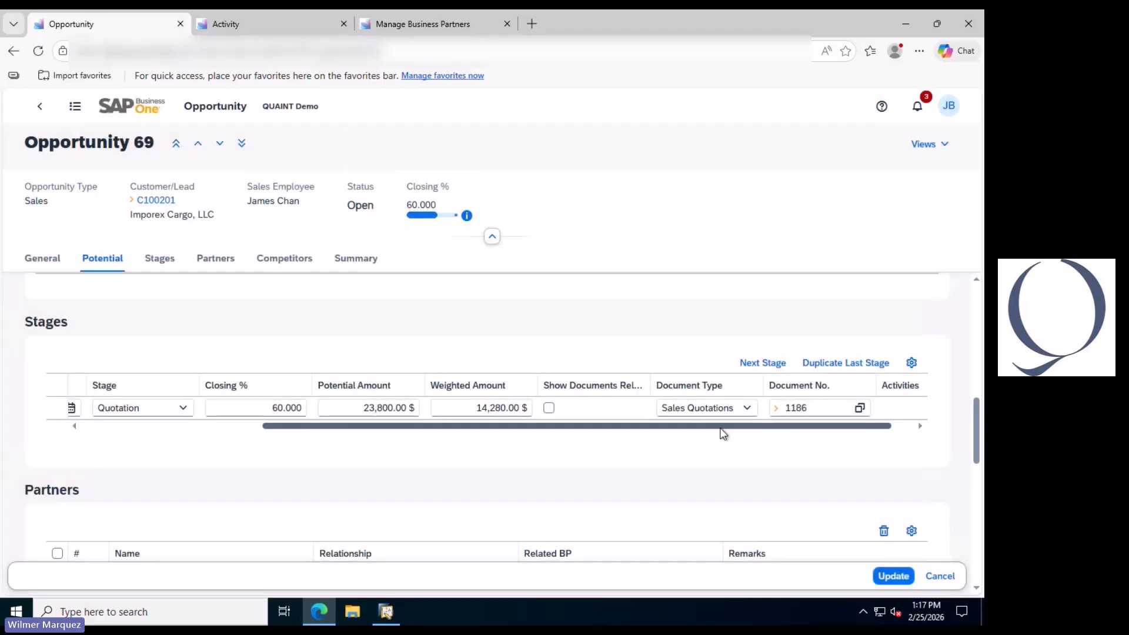
# Review the potential amount, weighted amount and gross profit in the opportunity's Potential and Stages sections.
pyautogui.moveTo(723, 434); pyautogui.dragTo(580, 431)
pyautogui.scroll(-1, 475, 418)
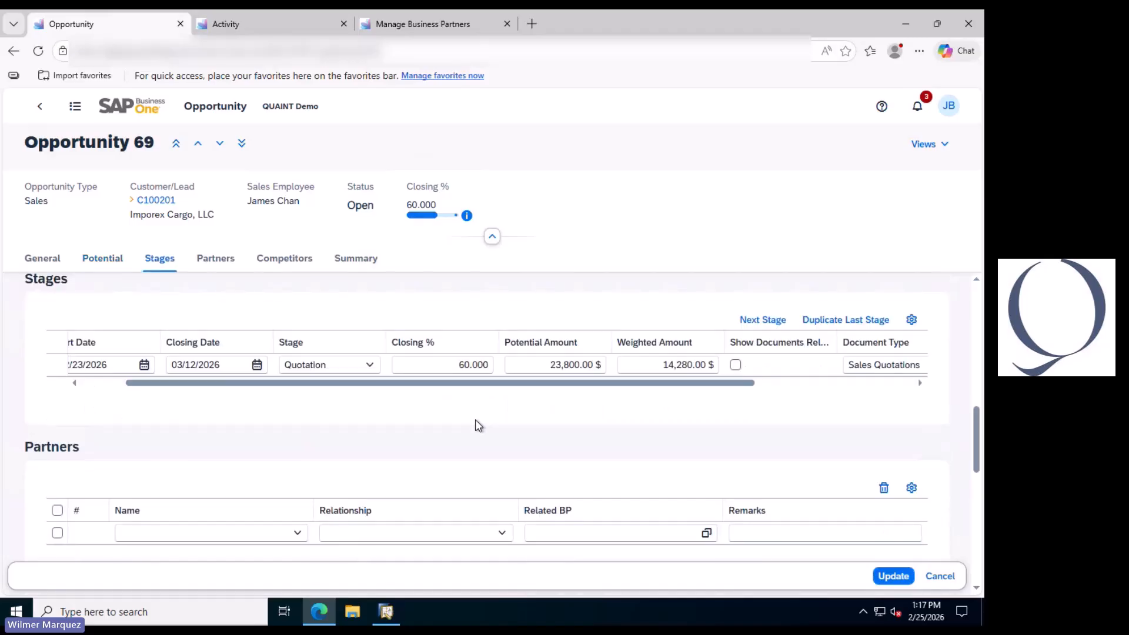
pyautogui.scroll(2, 475, 421)
pyautogui.scroll(4, 476, 425)
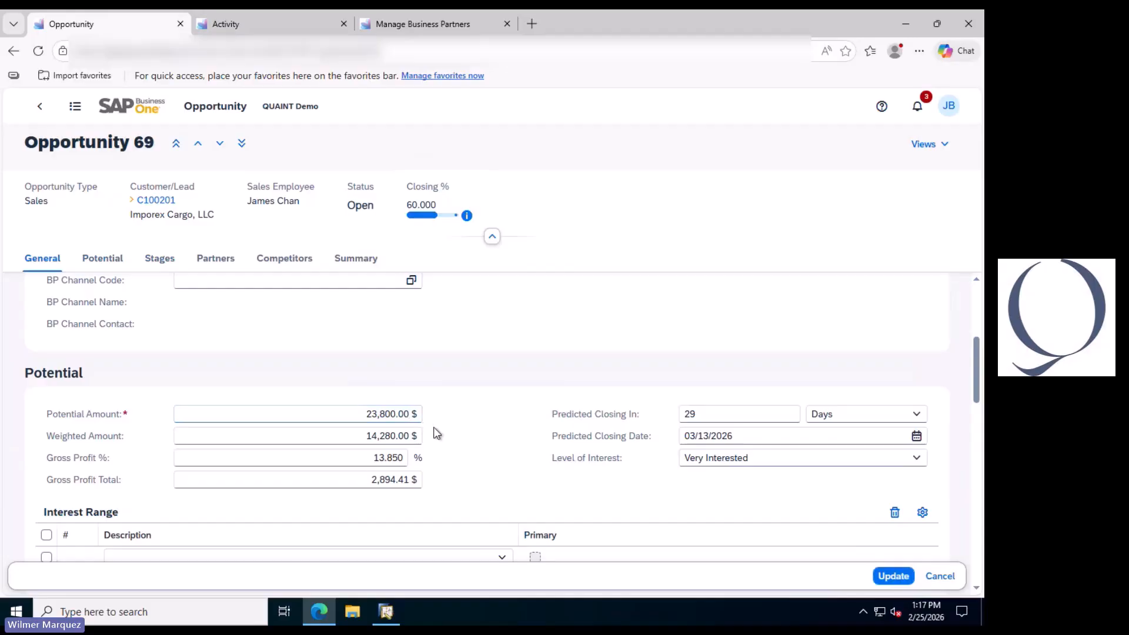
pyautogui.scroll(-1, 437, 433)
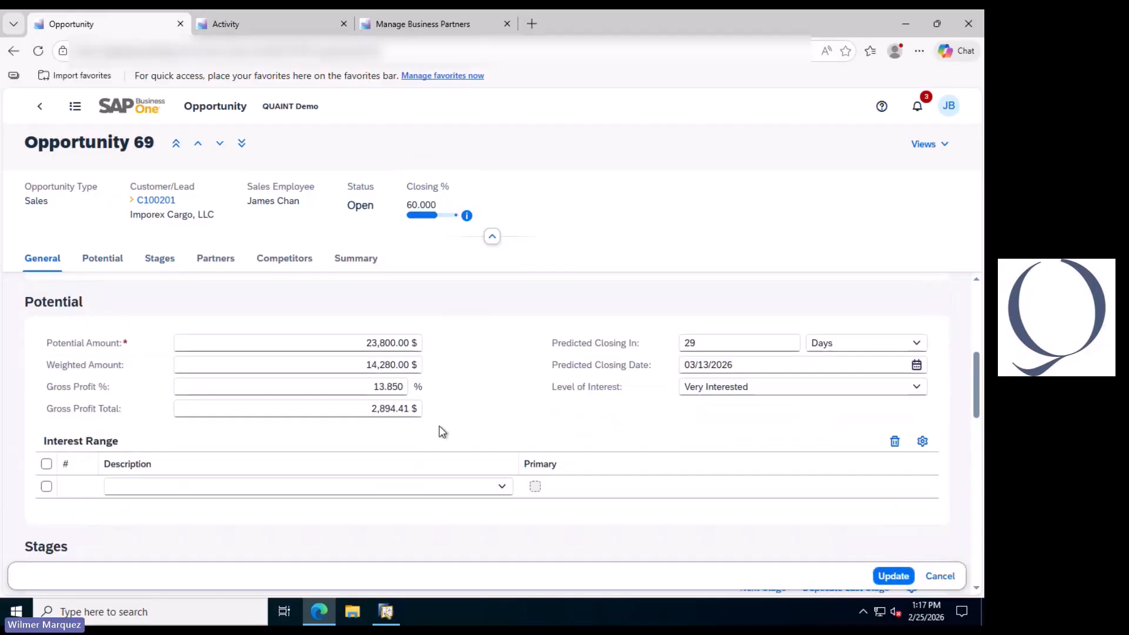
pyautogui.scroll(-1, 476, 430)
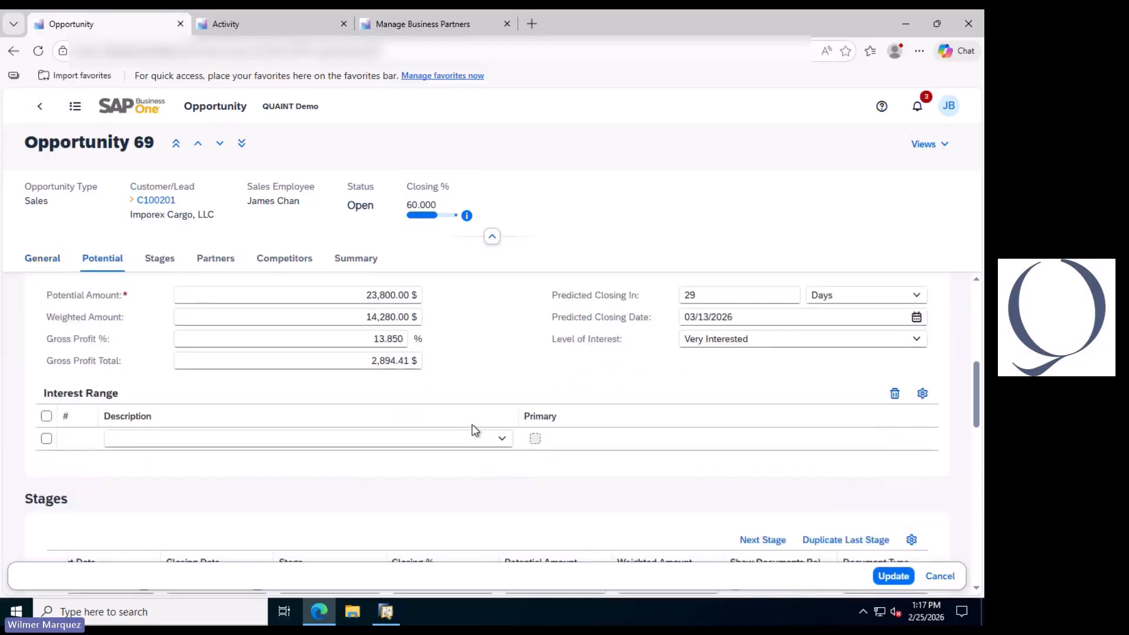
pyautogui.scroll(-1, 474, 430)
pyautogui.scroll(1, 474, 429)
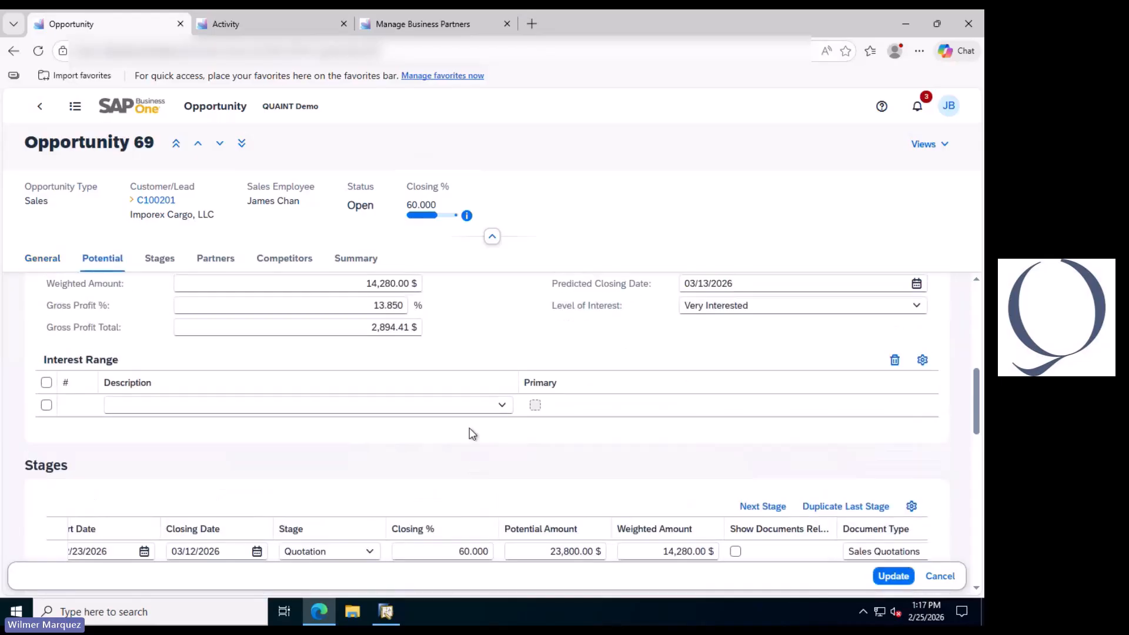
pyautogui.scroll(-3, 472, 434)
pyautogui.scroll(-1, 473, 434)
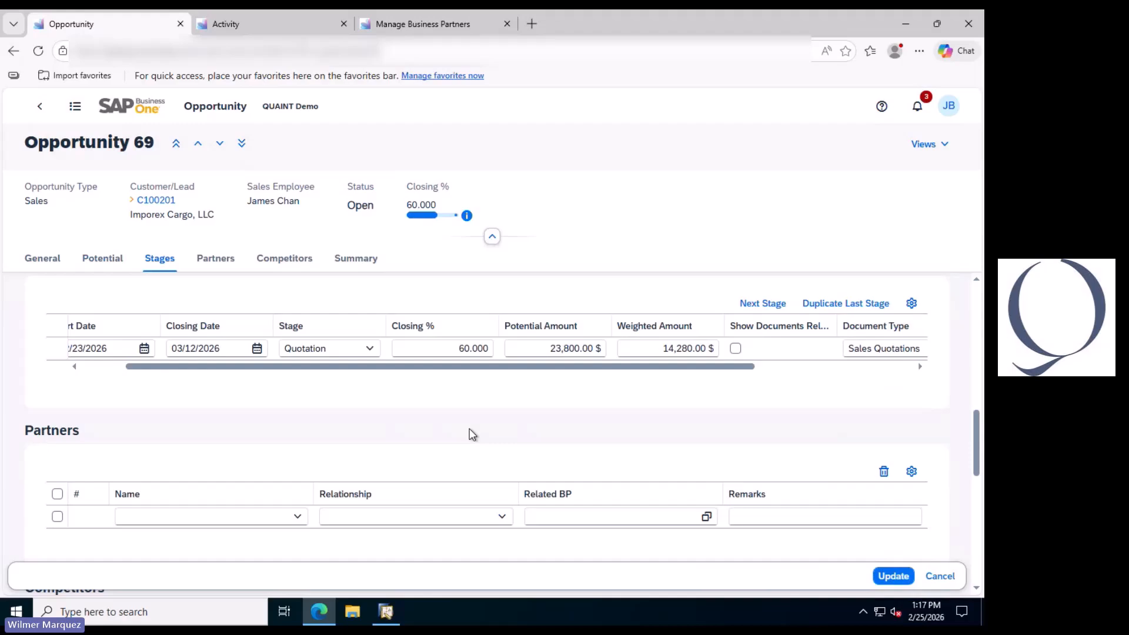
# Look over the stage's linked document and the opportunity's Partners, Competitors and Summary sections.
pyautogui.scroll(-1, 474, 434)
pyautogui.scroll(-1, 475, 429)
pyautogui.moveTo(540, 322); pyautogui.dragTo(706, 329)
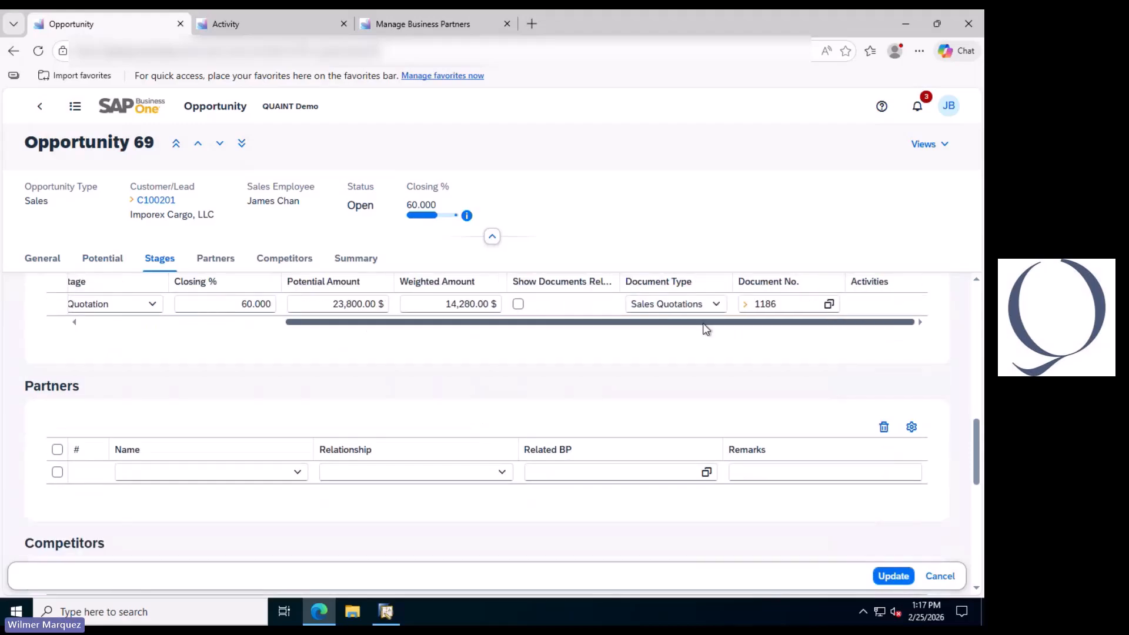
pyautogui.scroll(-1, 770, 386)
pyautogui.scroll(-4, 770, 388)
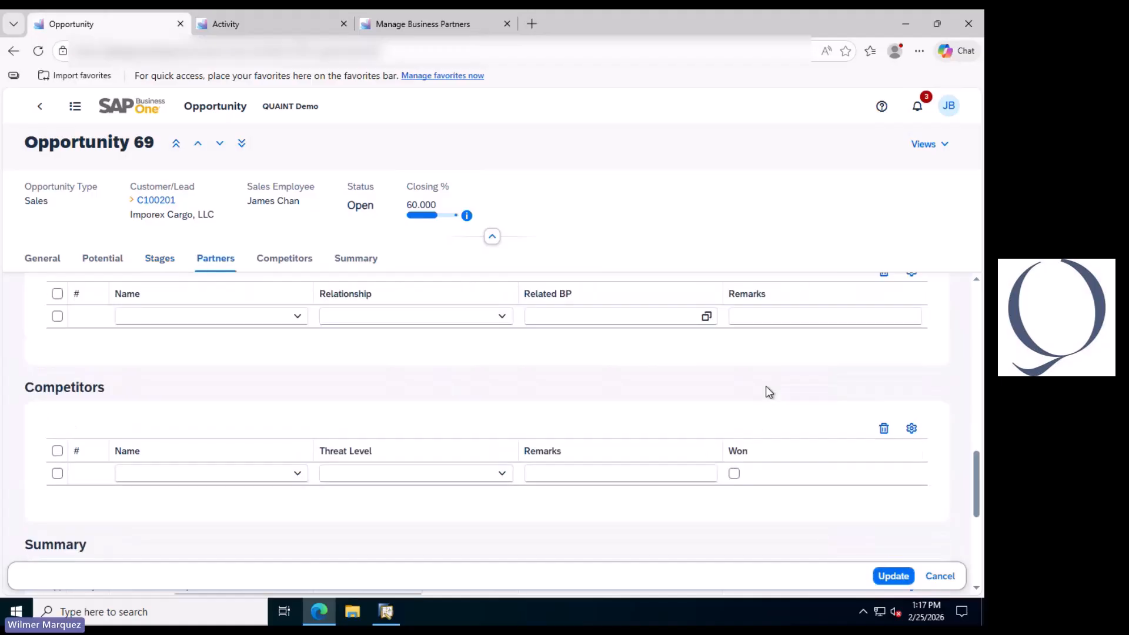
pyautogui.scroll(-1, 768, 392)
pyautogui.scroll(-2, 759, 393)
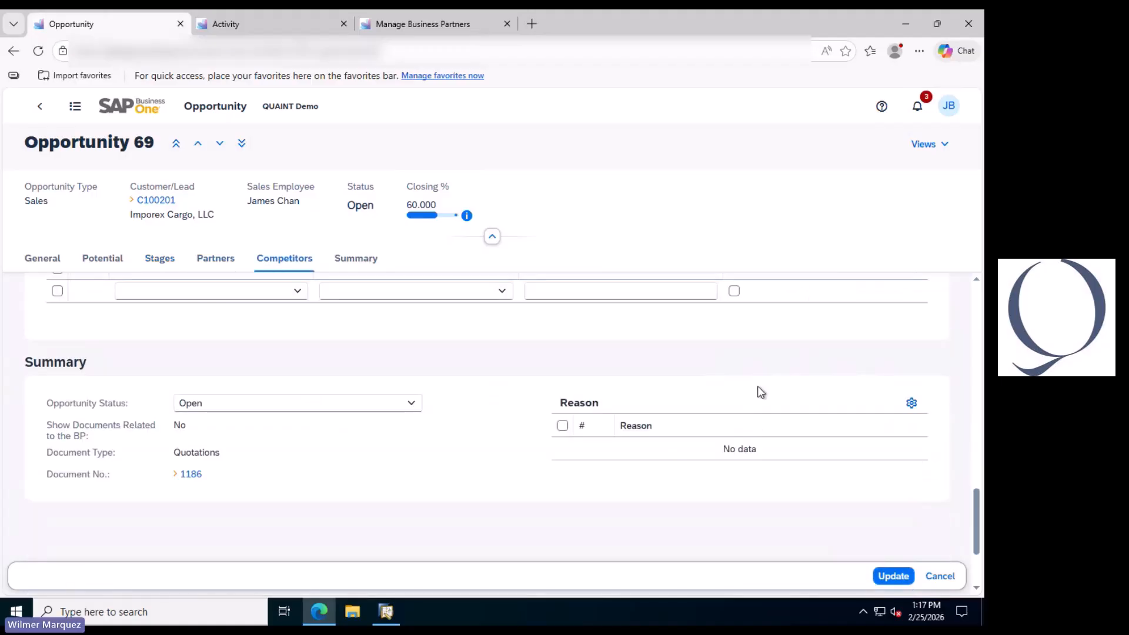
pyautogui.scroll(1, 761, 392)
pyautogui.scroll(3, 759, 402)
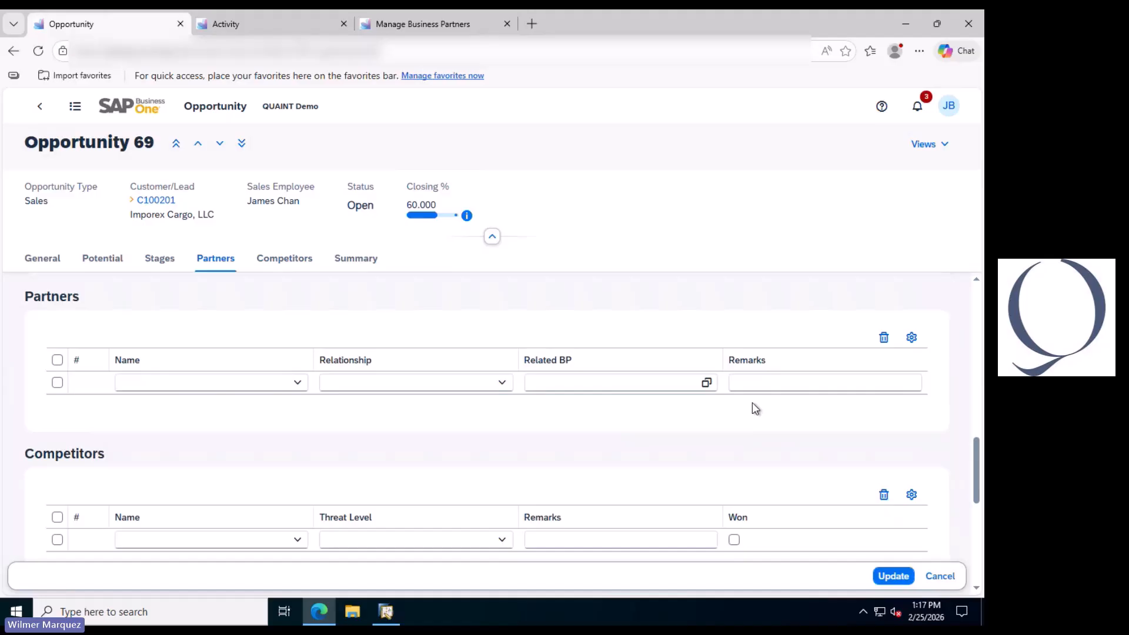
pyautogui.scroll(5, 754, 412)
pyautogui.scroll(3, 750, 417)
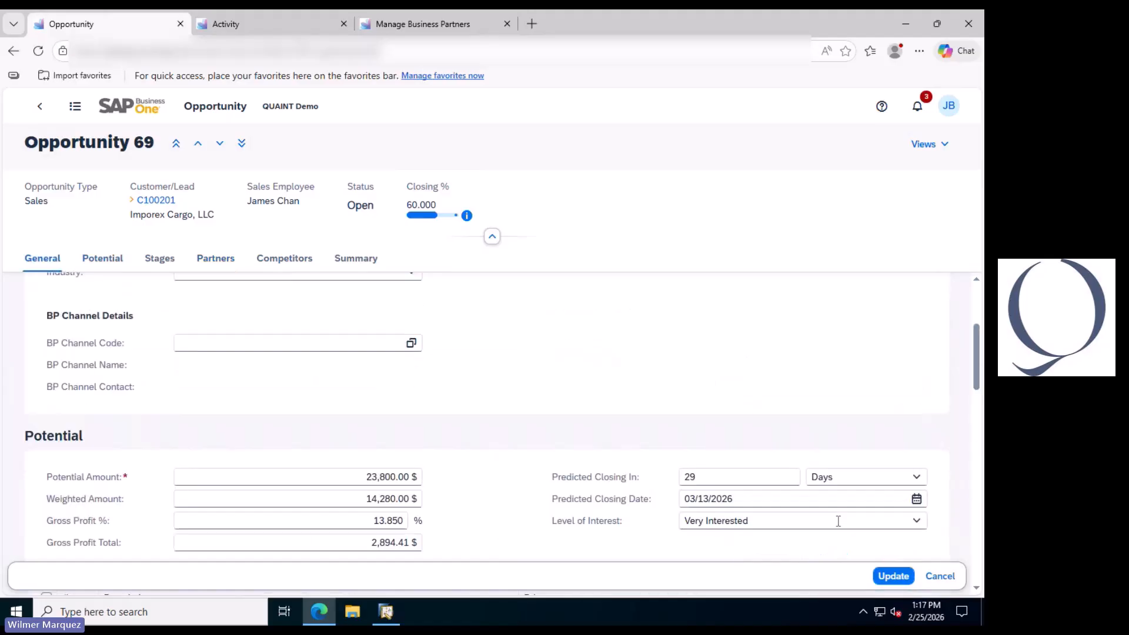
# Save the changes to Opportunity 69 and check its general and potential details.
pyautogui.click(892, 575)
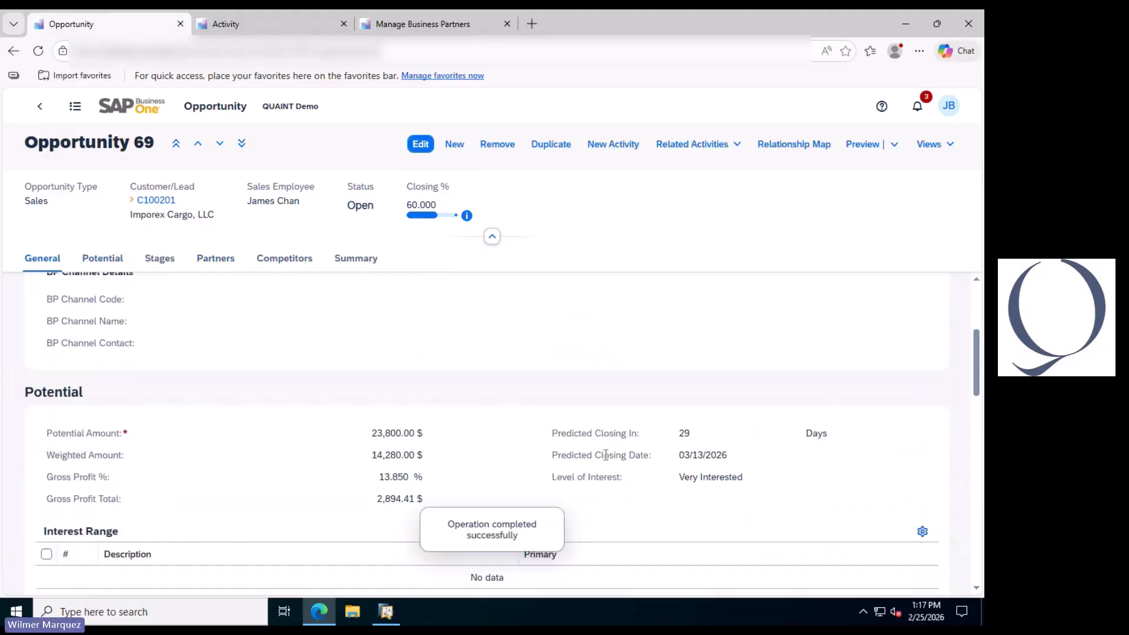
pyautogui.scroll(-1, 534, 406)
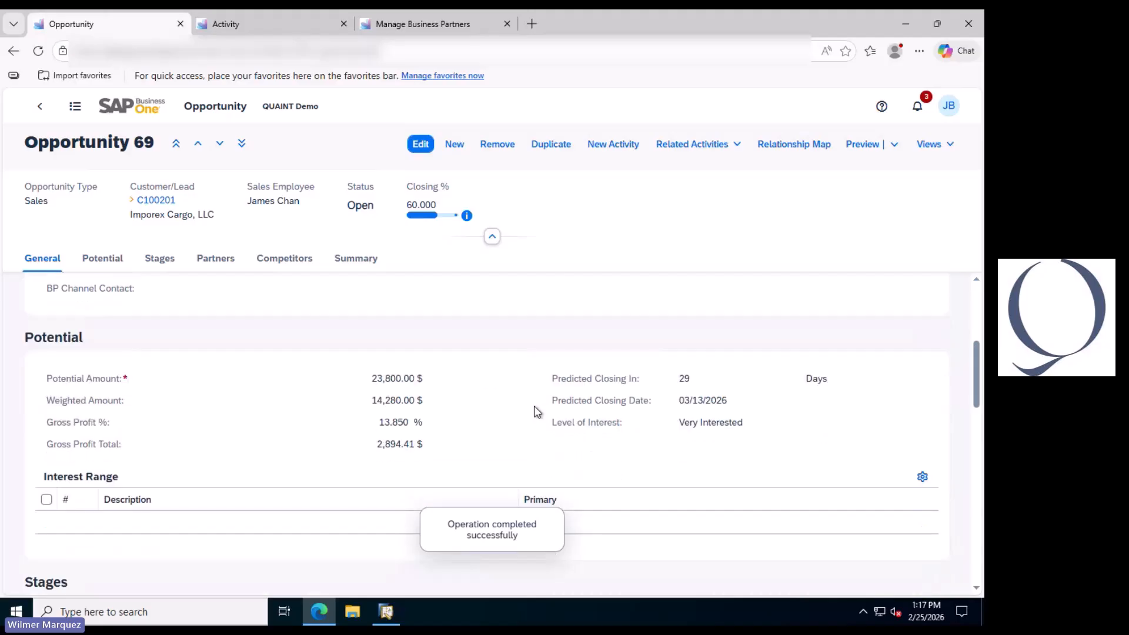
pyautogui.scroll(1, 533, 405)
pyautogui.scroll(3, 534, 410)
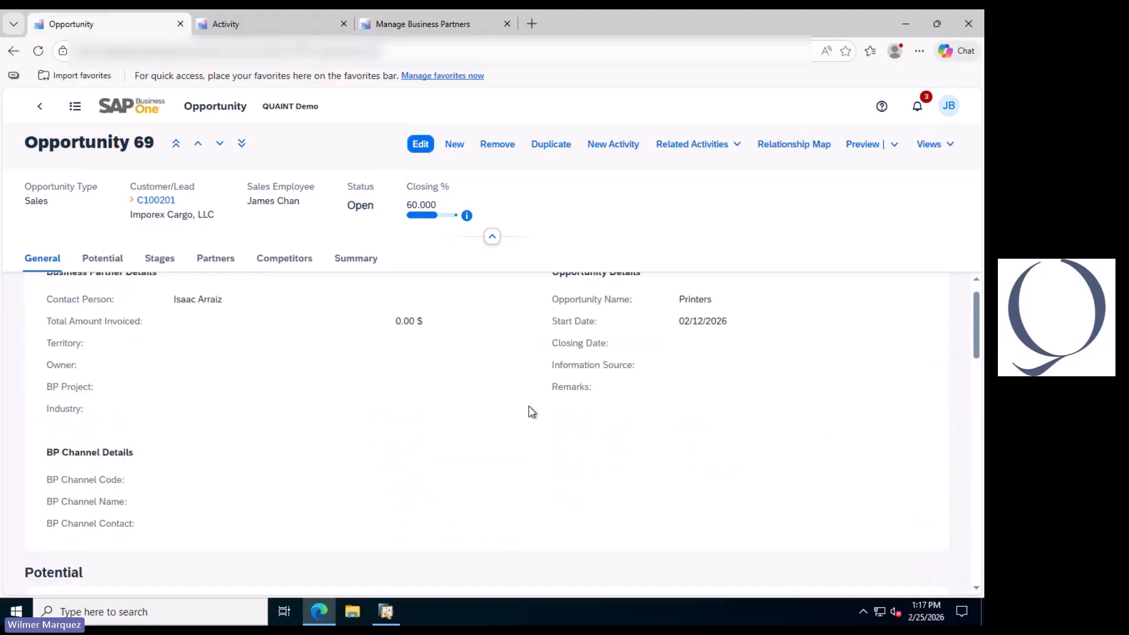
# Preview sales quotation 1186 from the Quotation stage and open the full document.
pyautogui.scroll(-4, 529, 410)
pyautogui.scroll(-4, 530, 405)
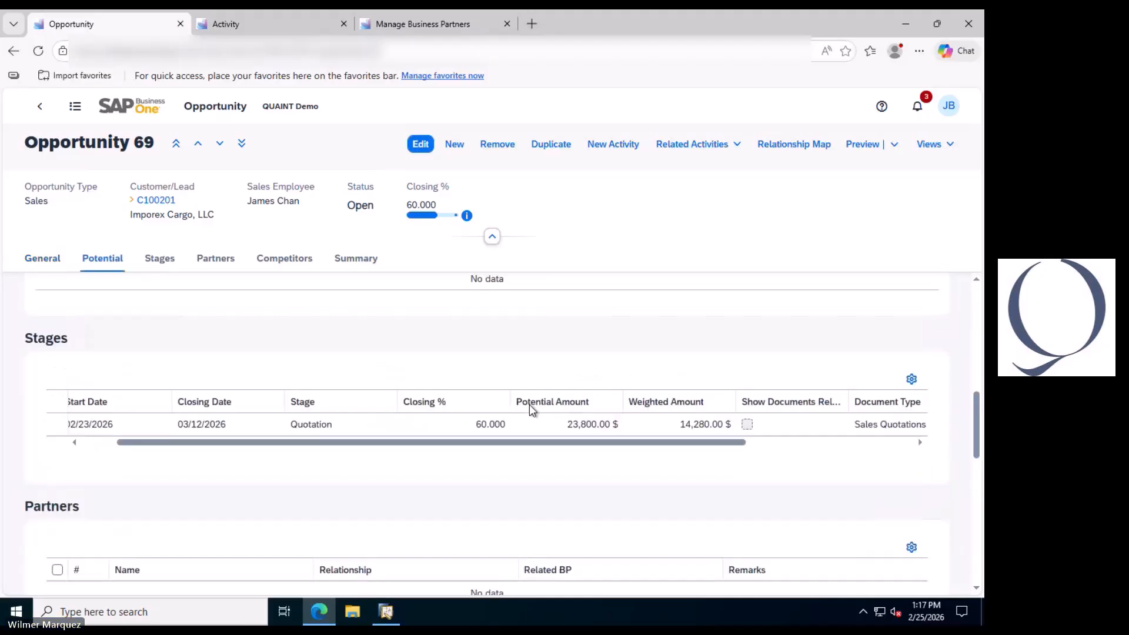
pyautogui.scroll(-1, 530, 404)
pyautogui.moveTo(528, 400); pyautogui.dragTo(786, 385)
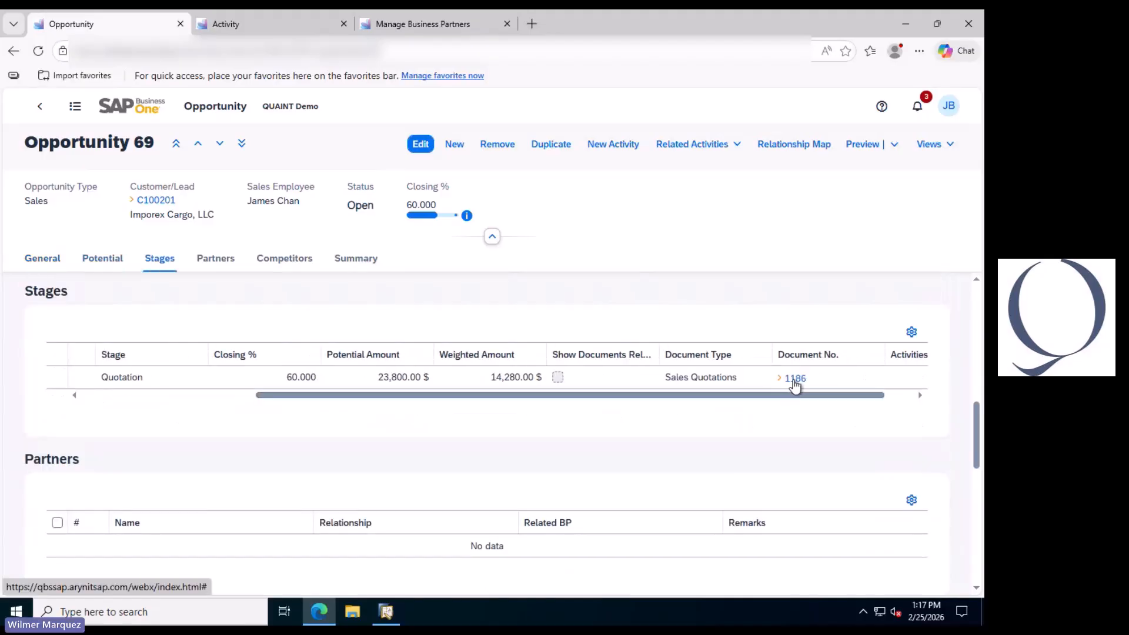
pyautogui.moveTo(795, 386)
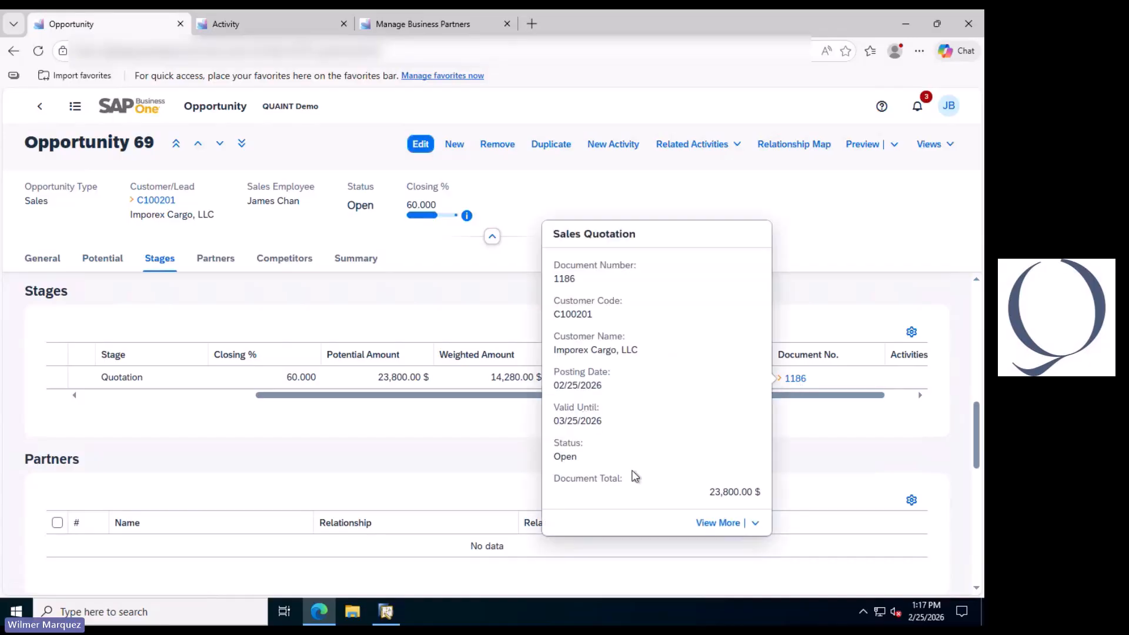
pyautogui.click(701, 521)
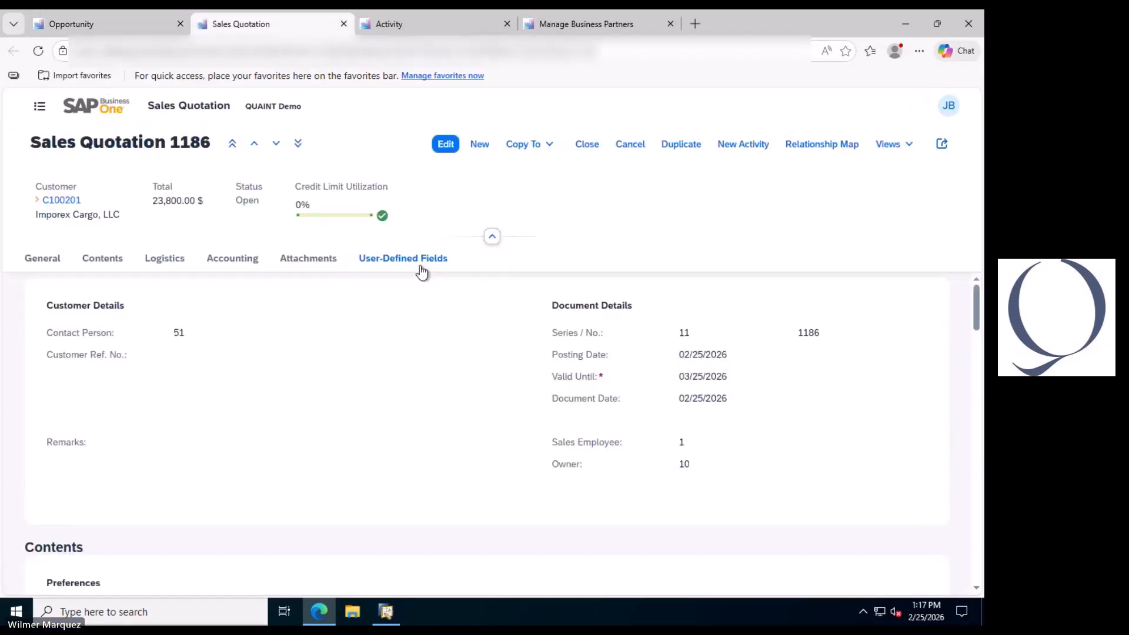
# Review Sales Quotation 1186's general details, its Copy To targets, and its preview and email options.
pyautogui.scroll(-2, 623, 382)
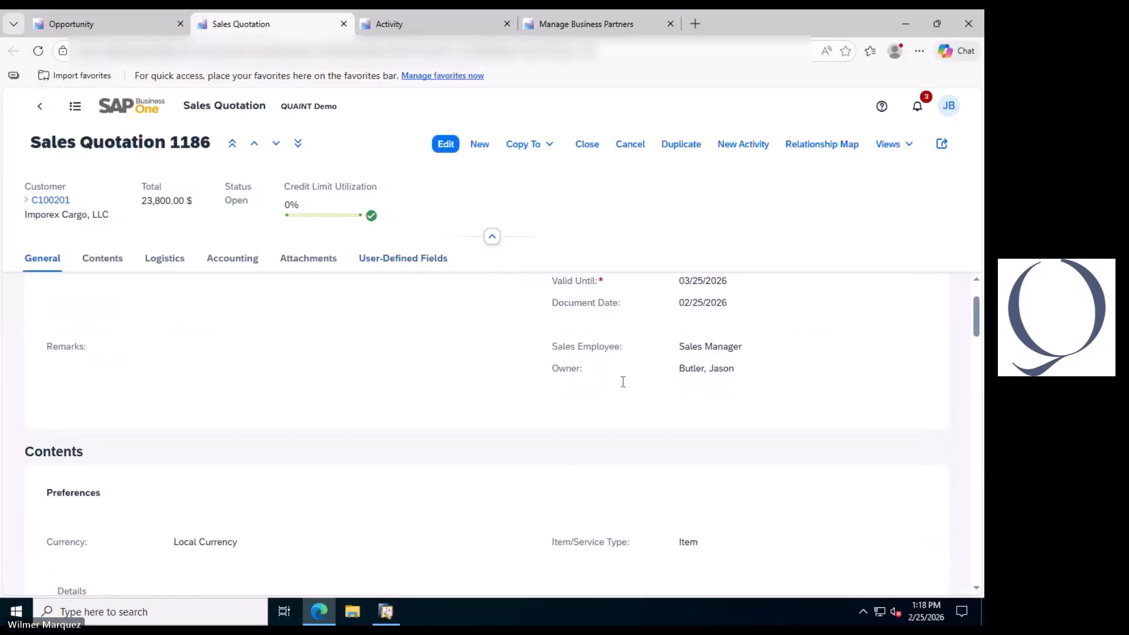
pyautogui.scroll(2, 623, 382)
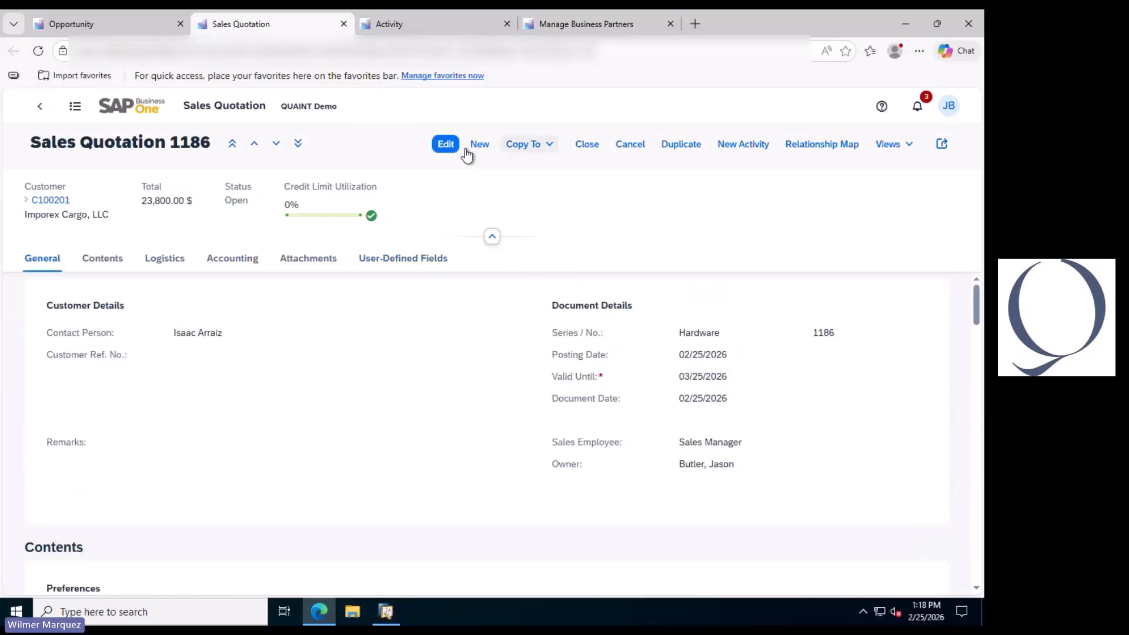
pyautogui.click(547, 146)
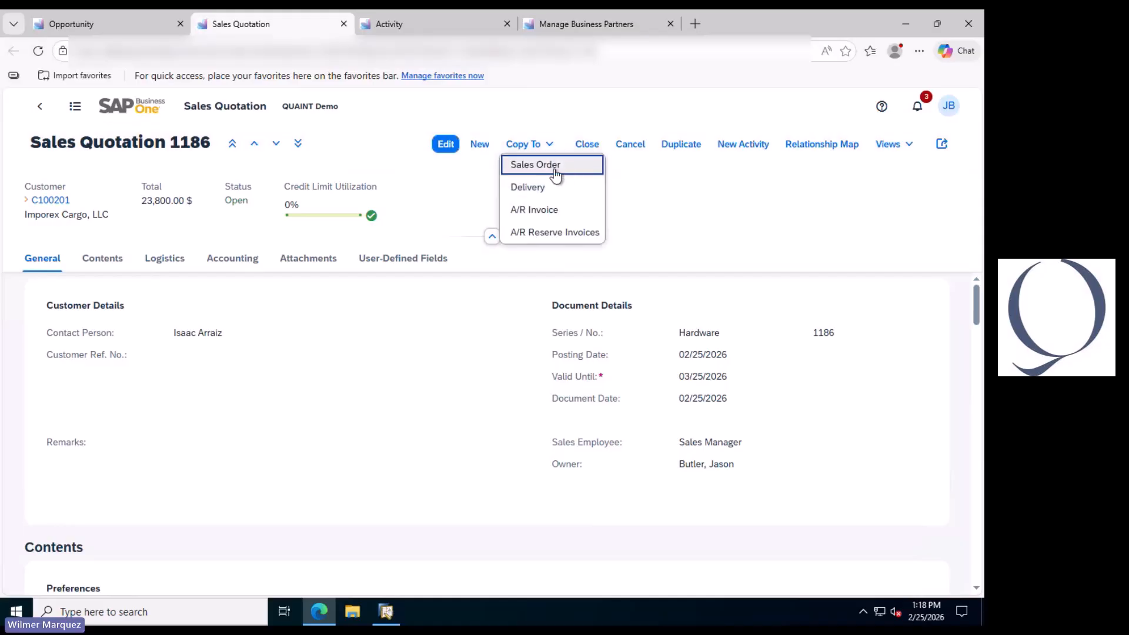
pyautogui.click(682, 195)
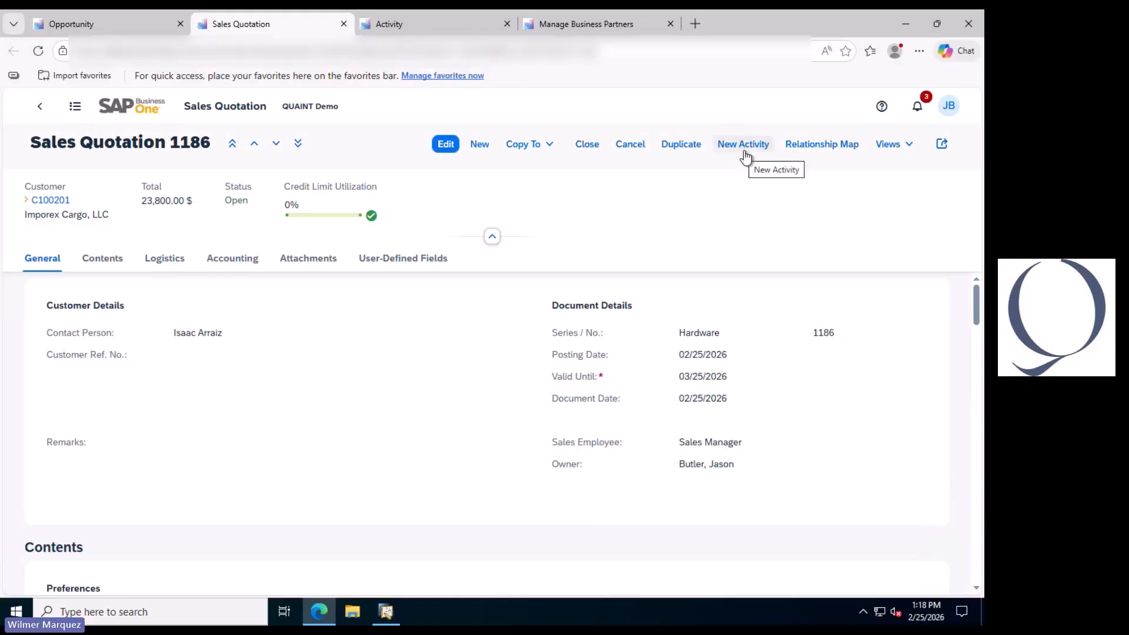
pyautogui.click(841, 148)
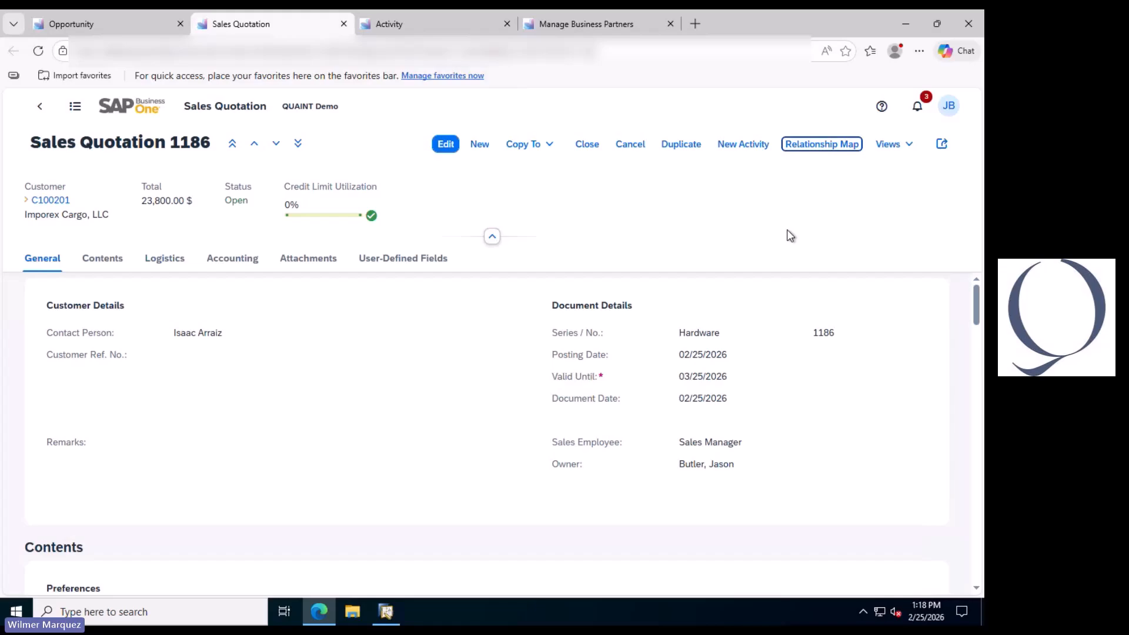
pyautogui.click(942, 145)
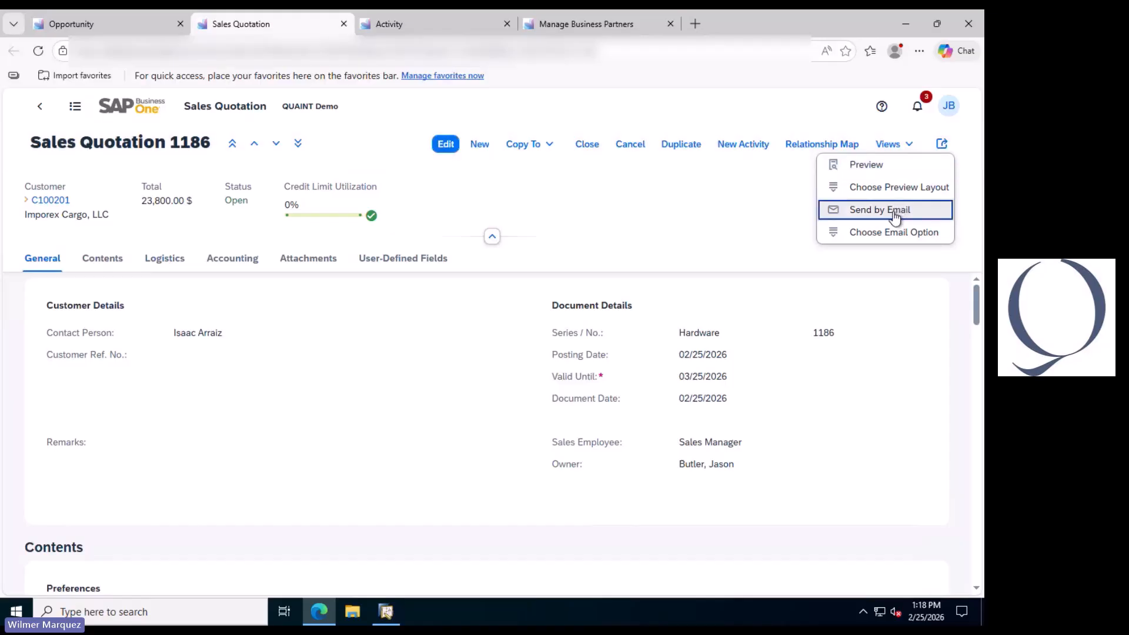
pyautogui.click(668, 216)
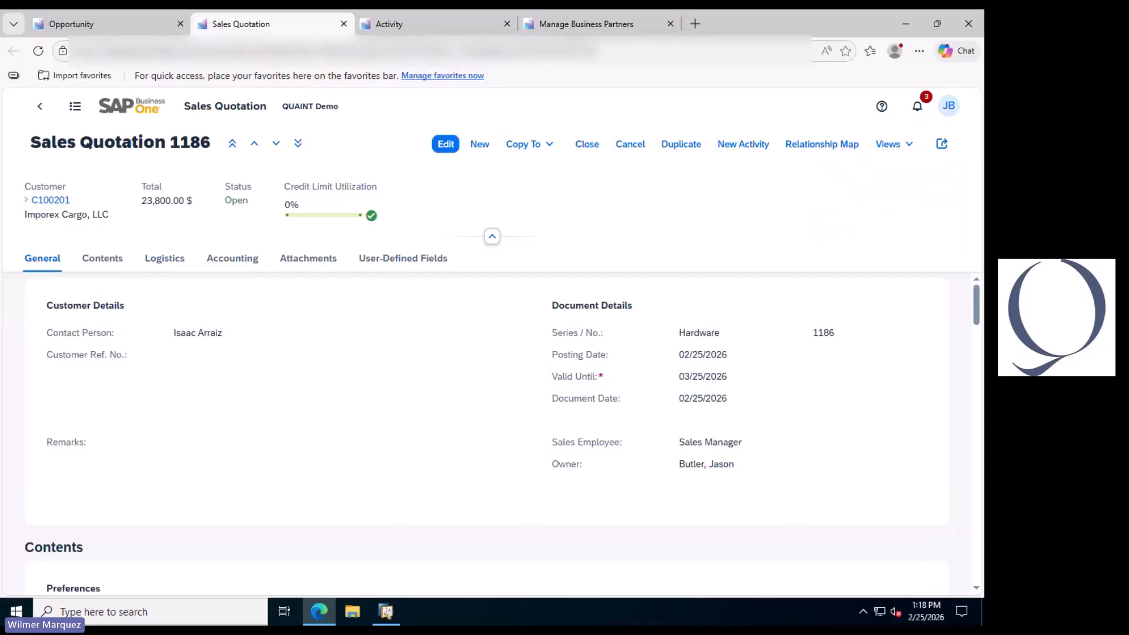
# Switch to the Manage Business Partners page and return from it to the Home page.
pyautogui.click(586, 23)
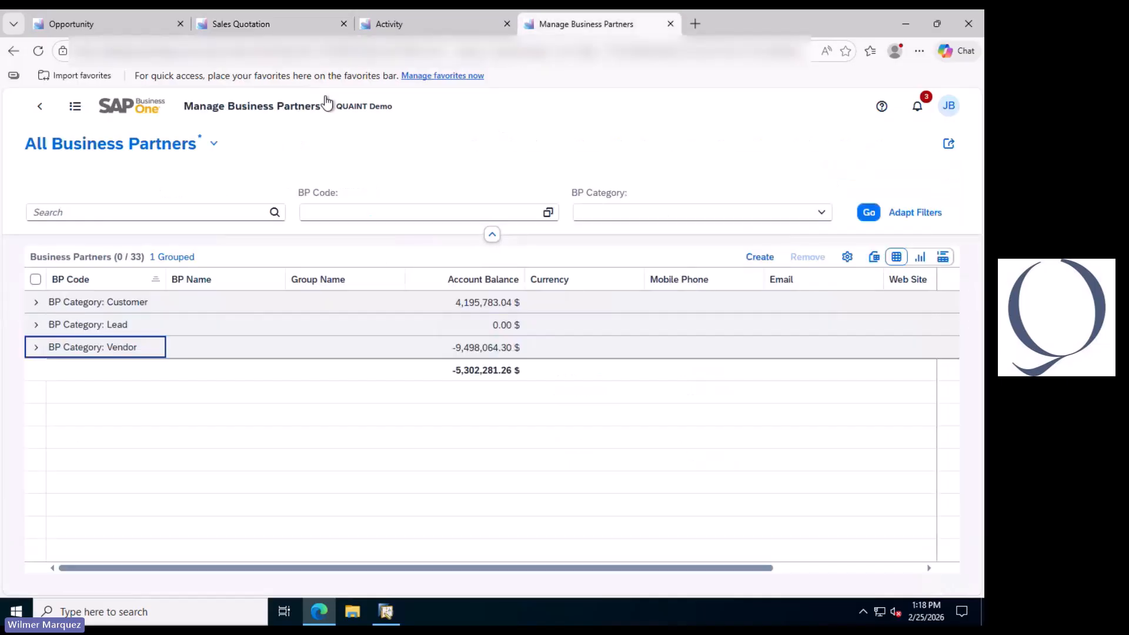
pyautogui.click(134, 113)
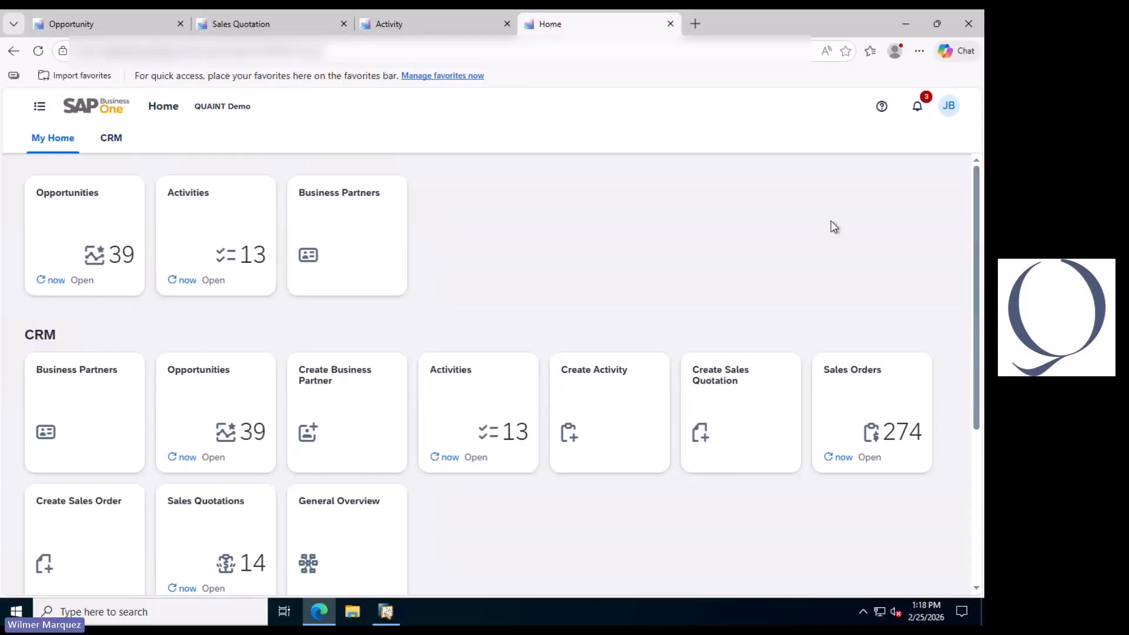
# Start editing the Home page and look through the available tile groups, from My Home to User-Defined Tables.
pyautogui.click(947, 113)
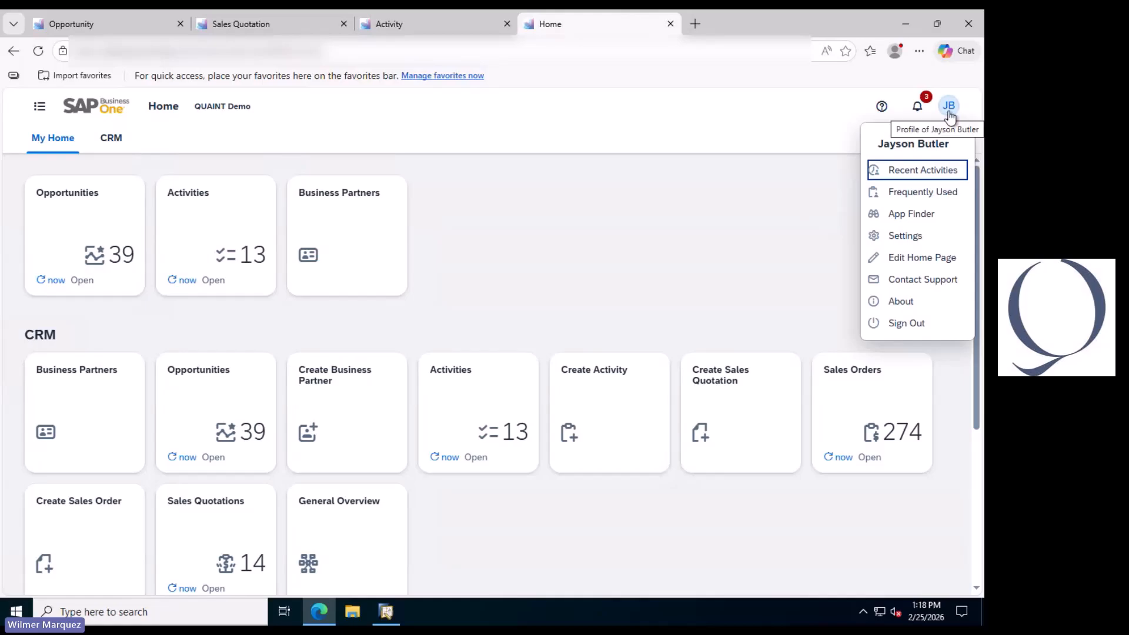
pyautogui.click(905, 259)
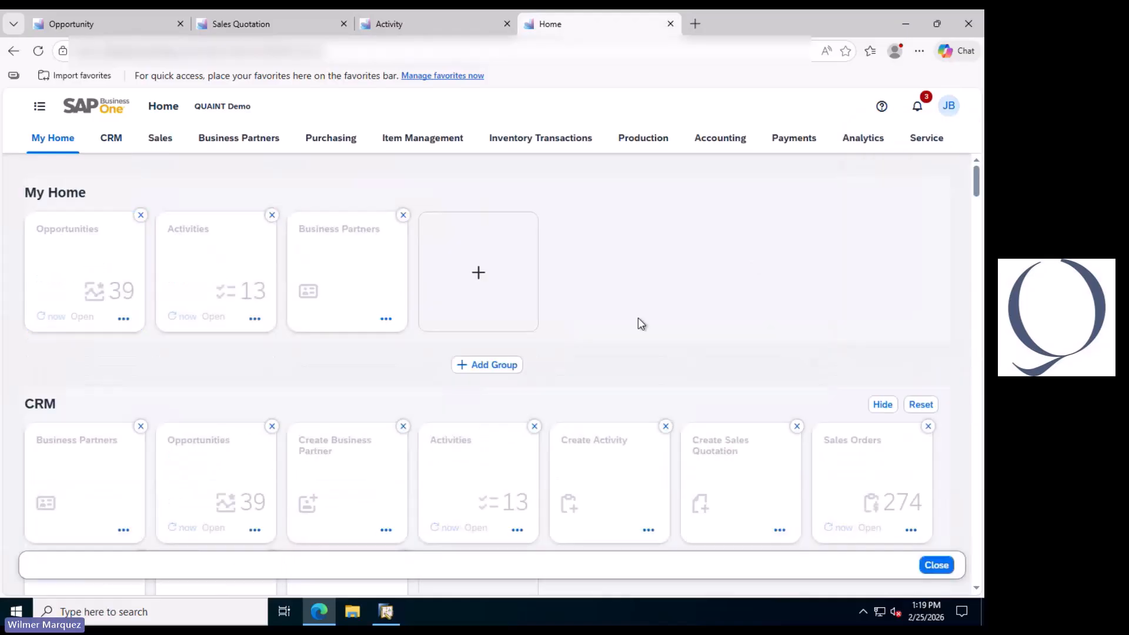
pyautogui.scroll(-1, 641, 324)
pyautogui.scroll(1, 640, 325)
pyautogui.scroll(-1, 639, 323)
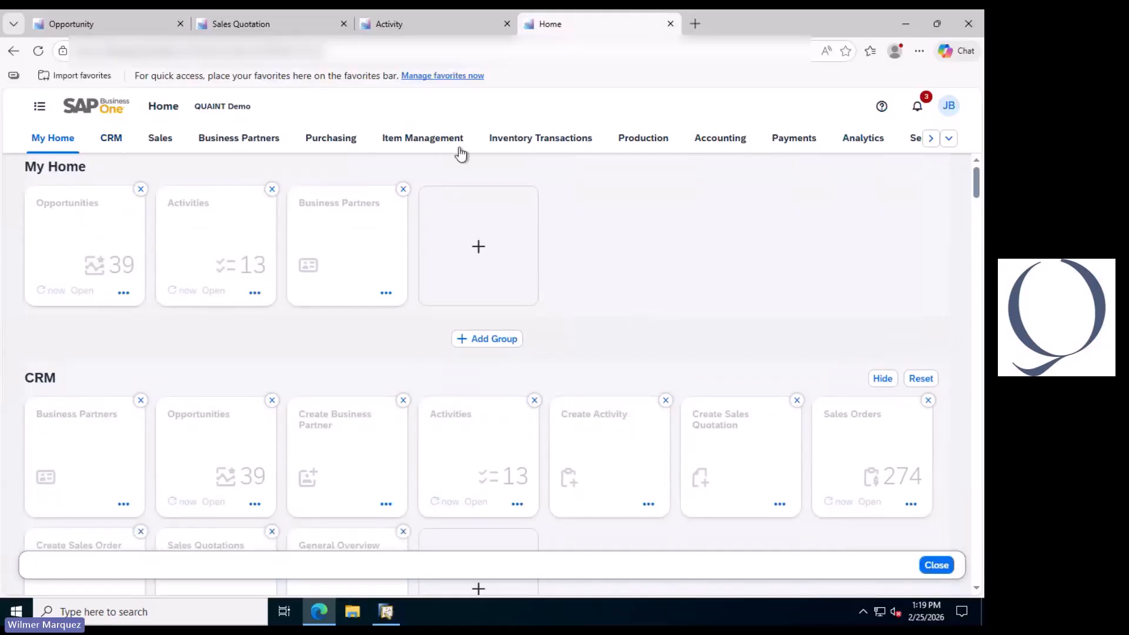
pyautogui.click(934, 142)
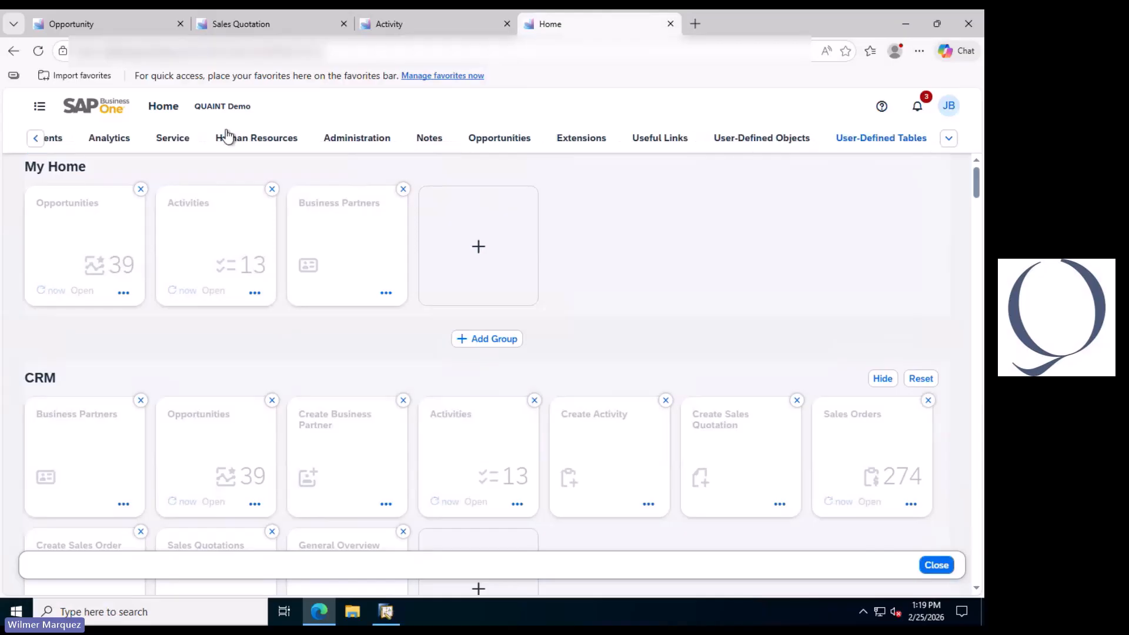
pyautogui.click(35, 140)
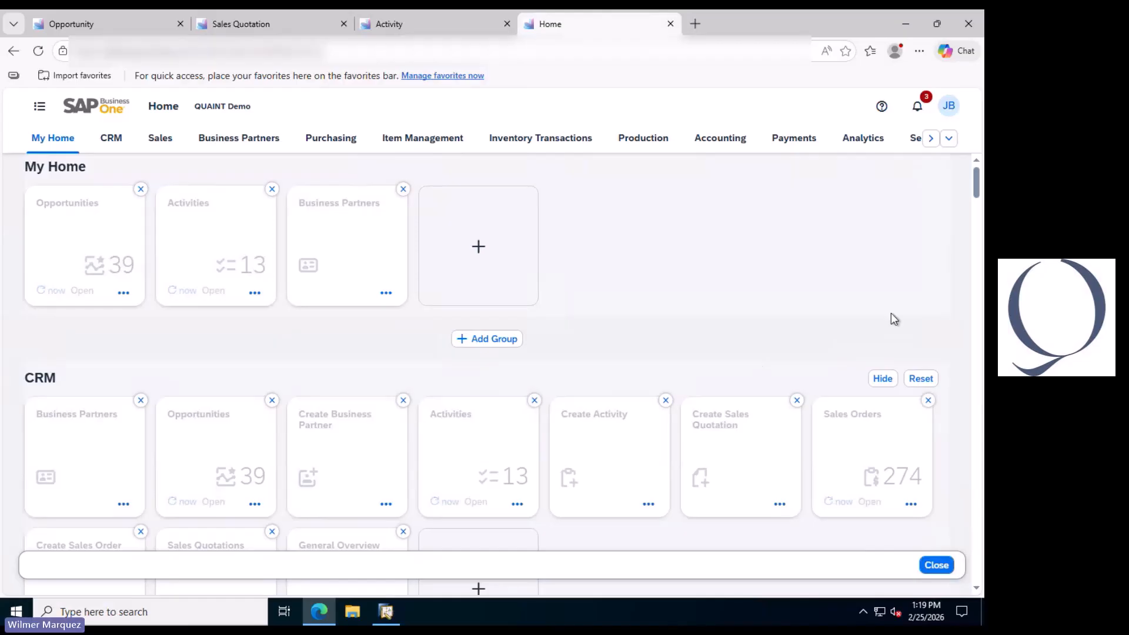
# Remove the General Overview tile from the CRM group of the Home page.
pyautogui.scroll(-1, 777, 328)
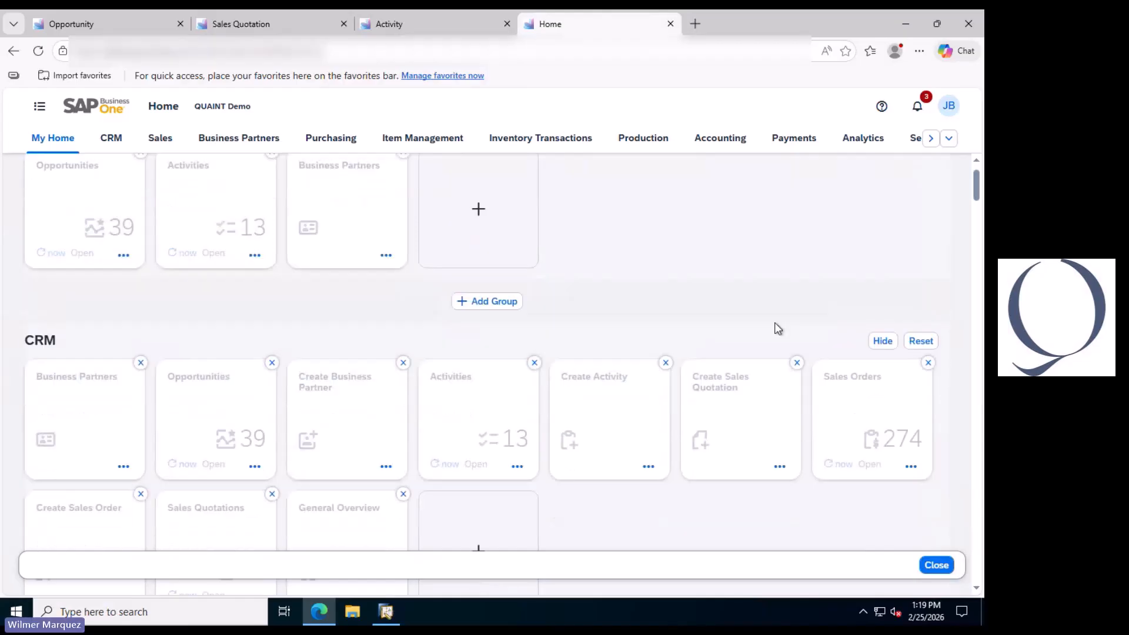
pyautogui.scroll(-1, 764, 331)
pyautogui.scroll(-1, 403, 440)
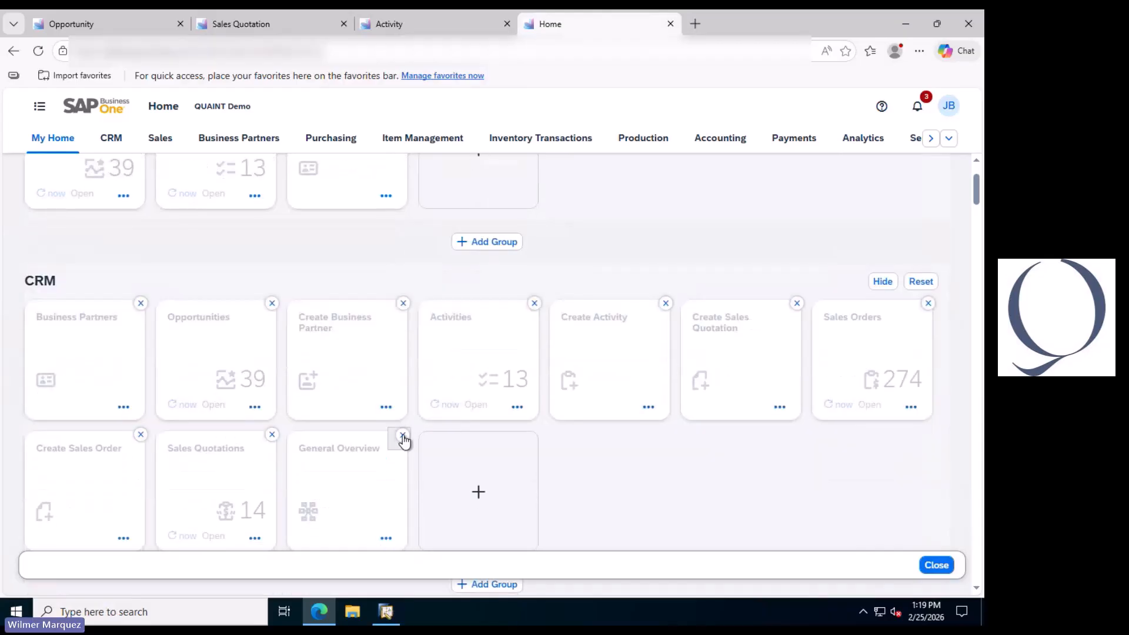
pyautogui.click(404, 439)
pyautogui.scroll(-2, 542, 441)
pyautogui.scroll(-1, 546, 441)
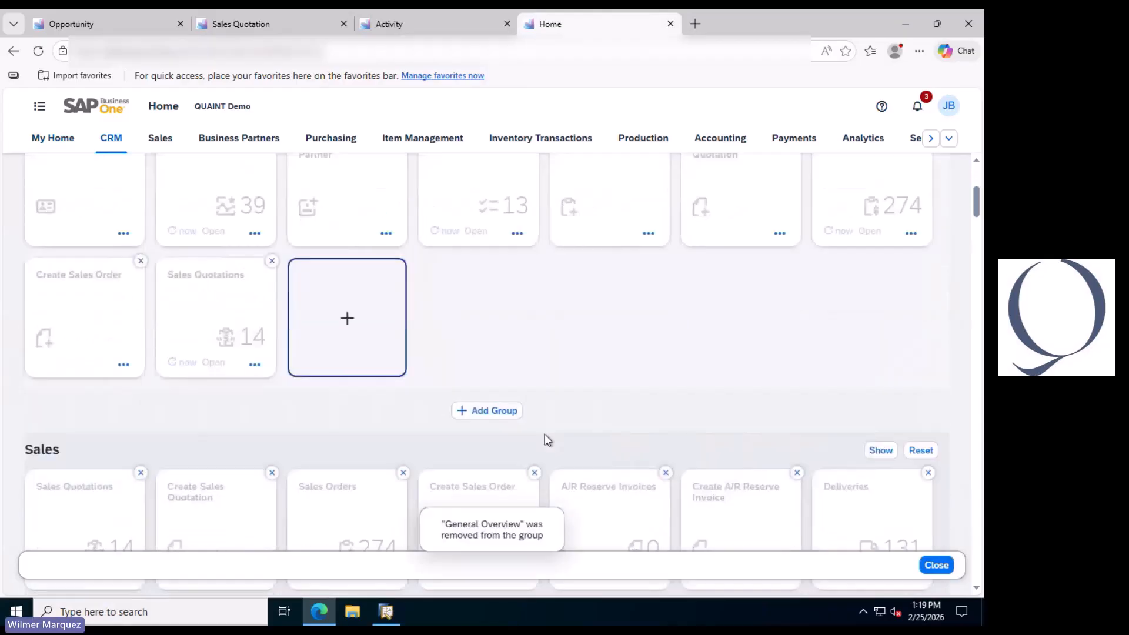
pyautogui.scroll(-1, 548, 441)
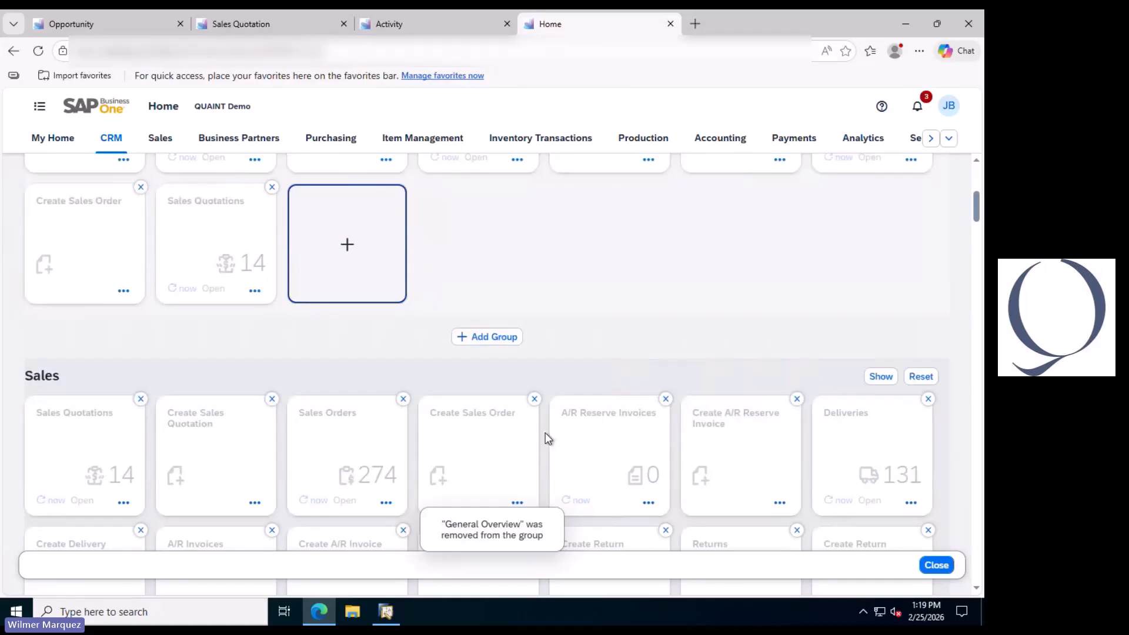
pyautogui.scroll(-1, 545, 434)
# Add the General Overview app from the Analytics catalog to the CRM group and finish editing the Home page.
pyautogui.scroll(3, 542, 435)
pyautogui.click(353, 466)
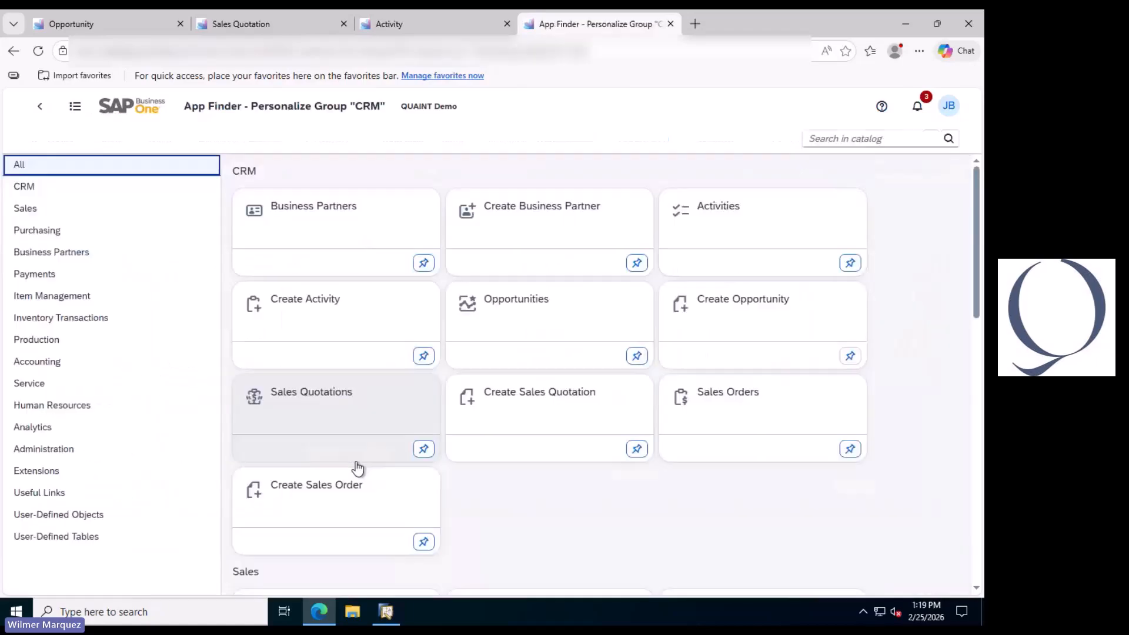
pyautogui.click(86, 426)
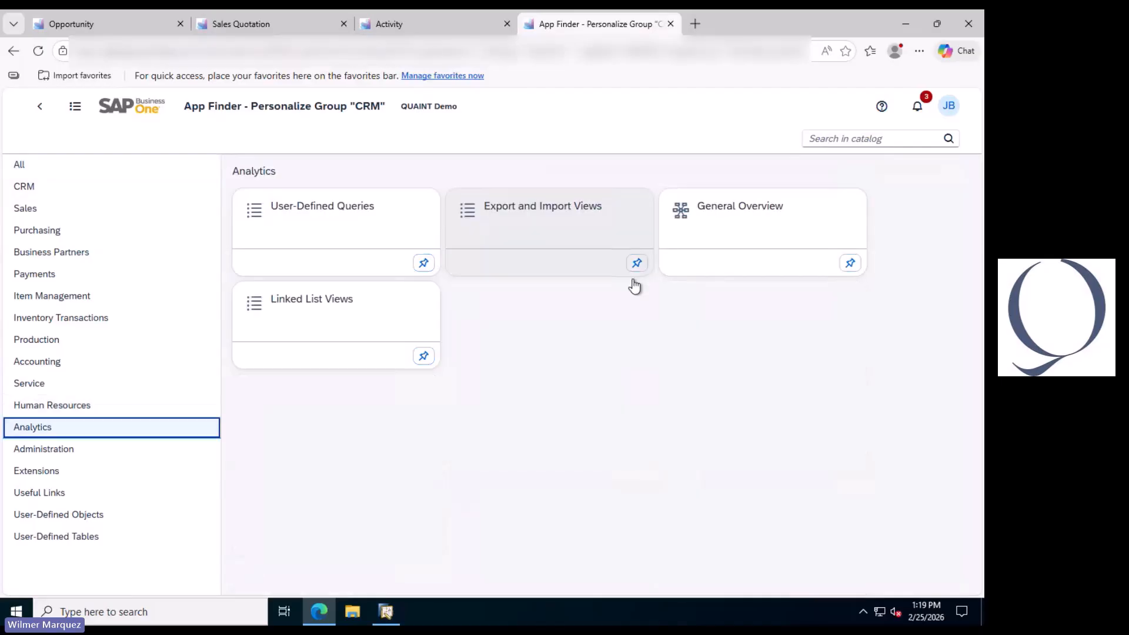
pyautogui.click(851, 262)
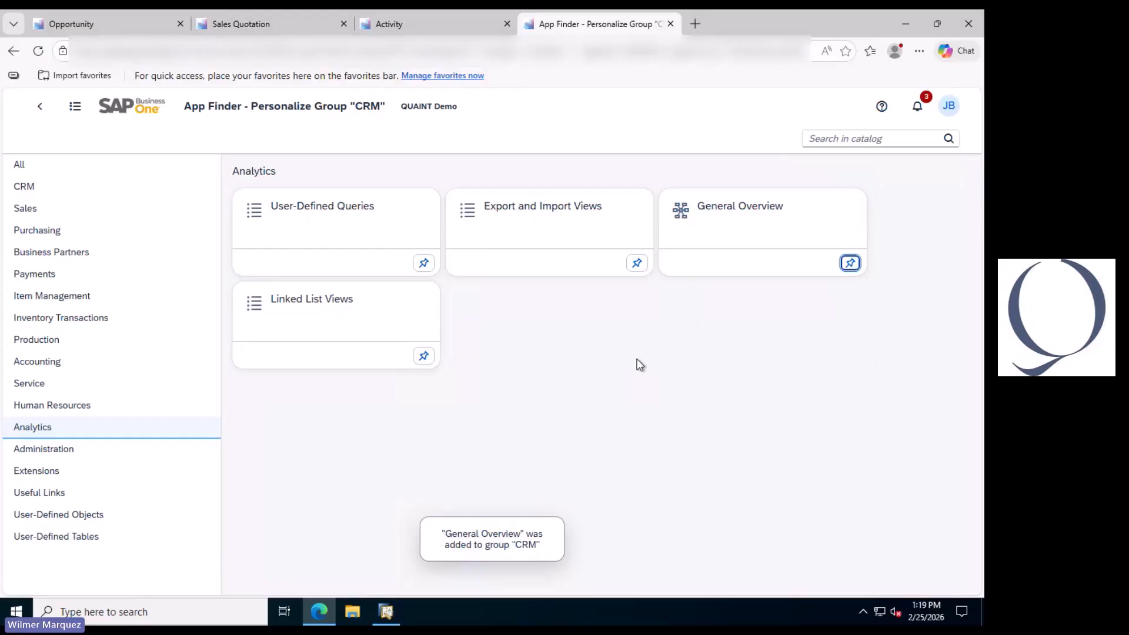
pyautogui.click(143, 113)
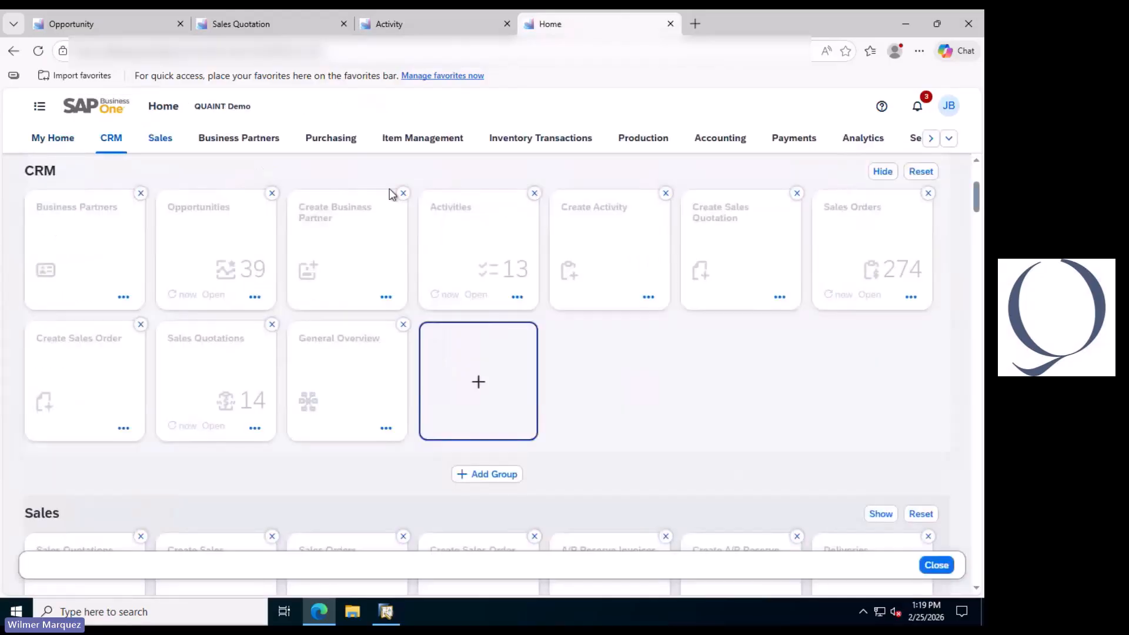
pyautogui.click(942, 574)
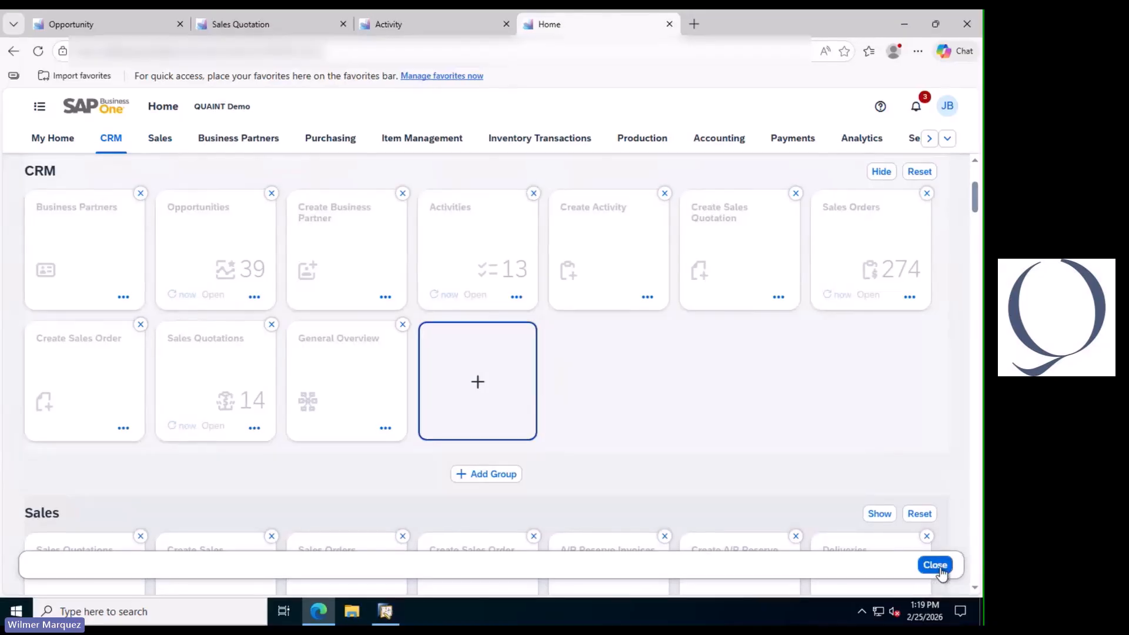
# Review the charts on the General Overview dashboard from Invoice Totals by Month to Cumulative Delivery Quantity, and return to the Home page.
pyautogui.click(364, 389)
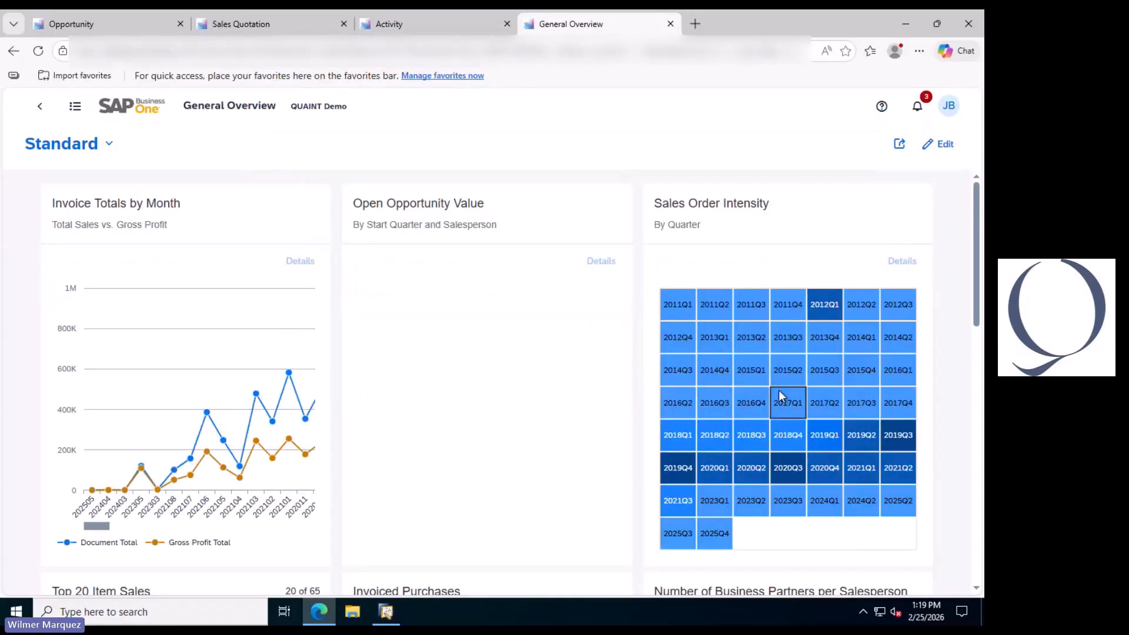
pyautogui.scroll(-4, 937, 413)
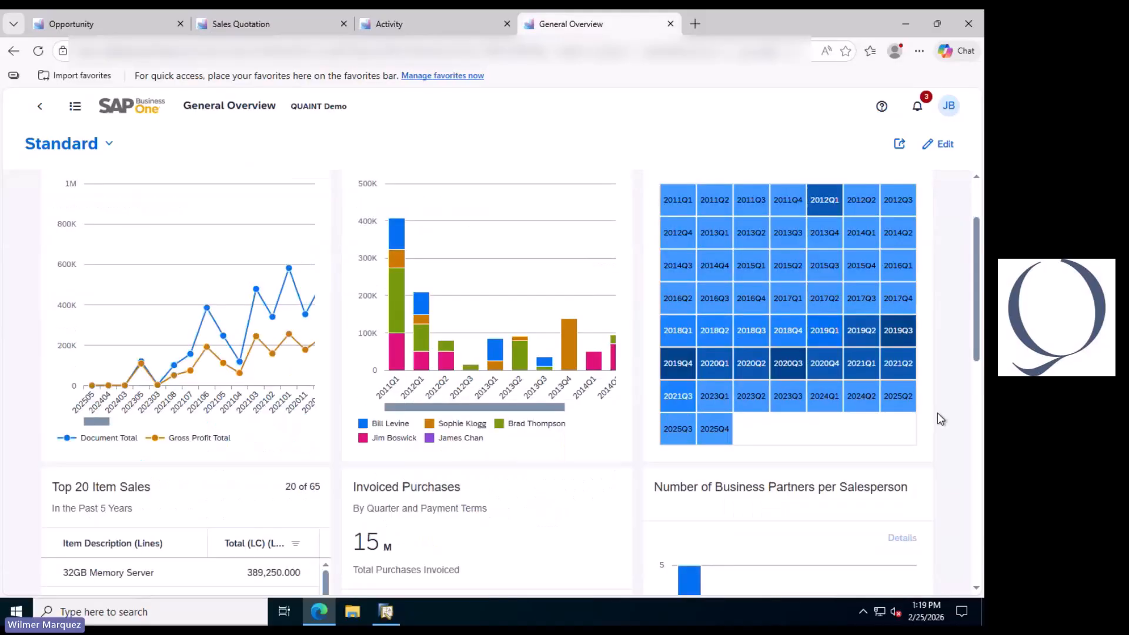
pyautogui.scroll(-2, 937, 423)
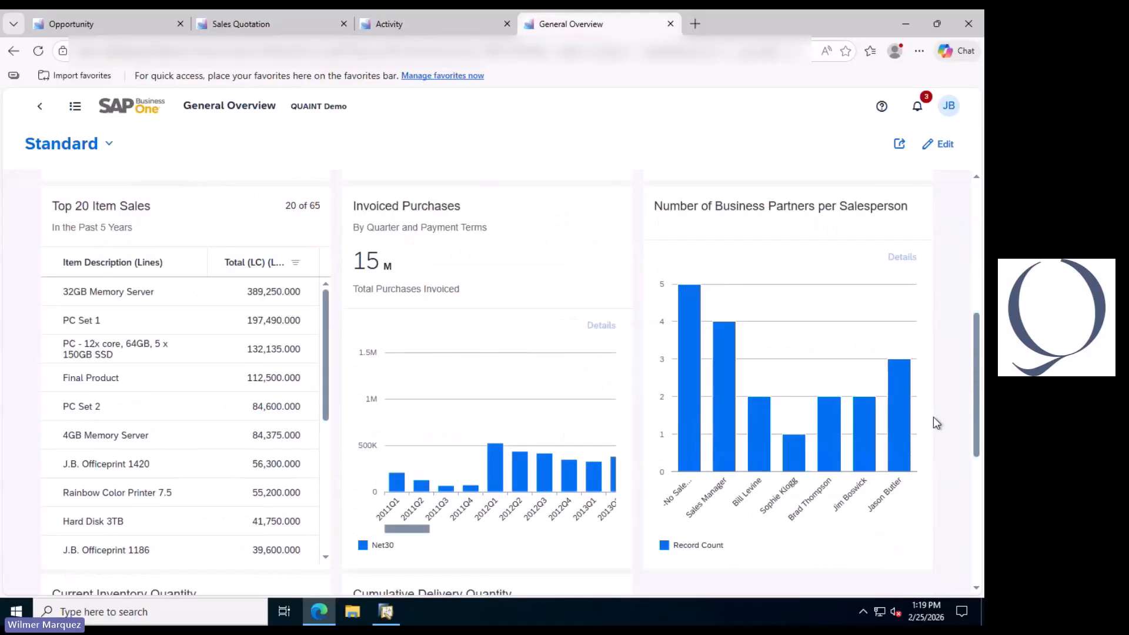
pyautogui.scroll(-3, 935, 421)
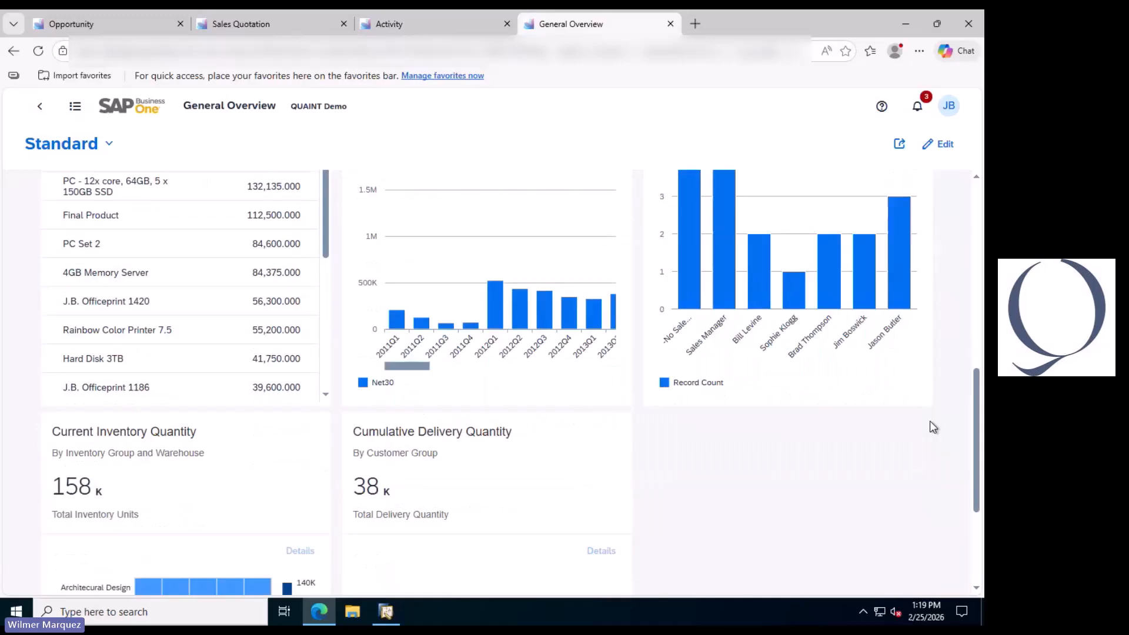
pyautogui.scroll(-1, 926, 429)
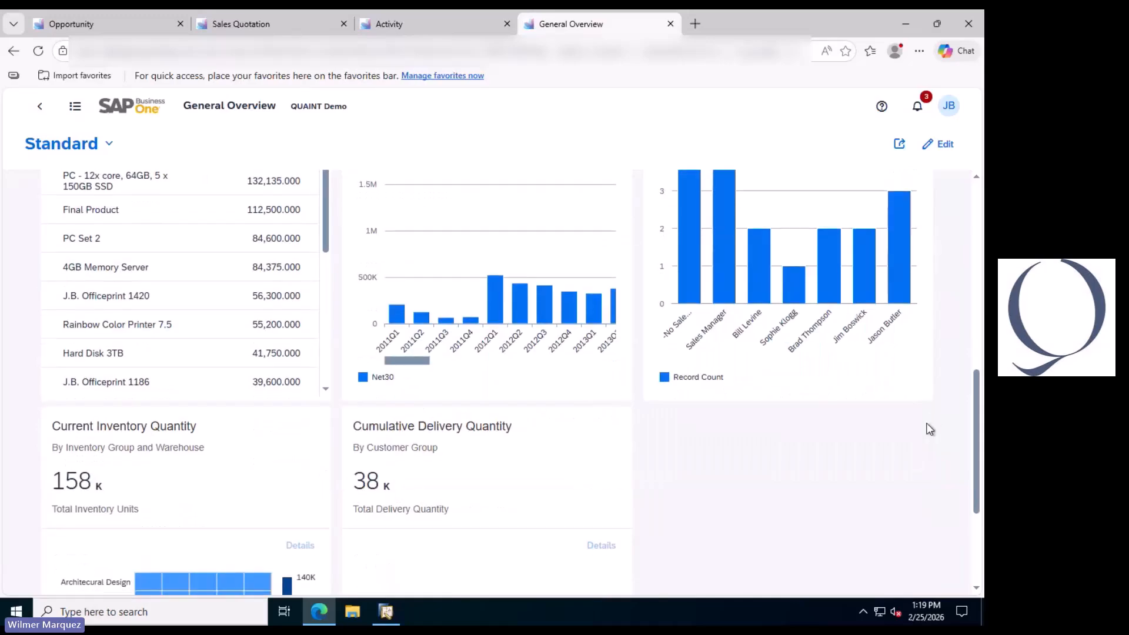
pyautogui.scroll(-3, 929, 426)
pyautogui.scroll(-1, 929, 422)
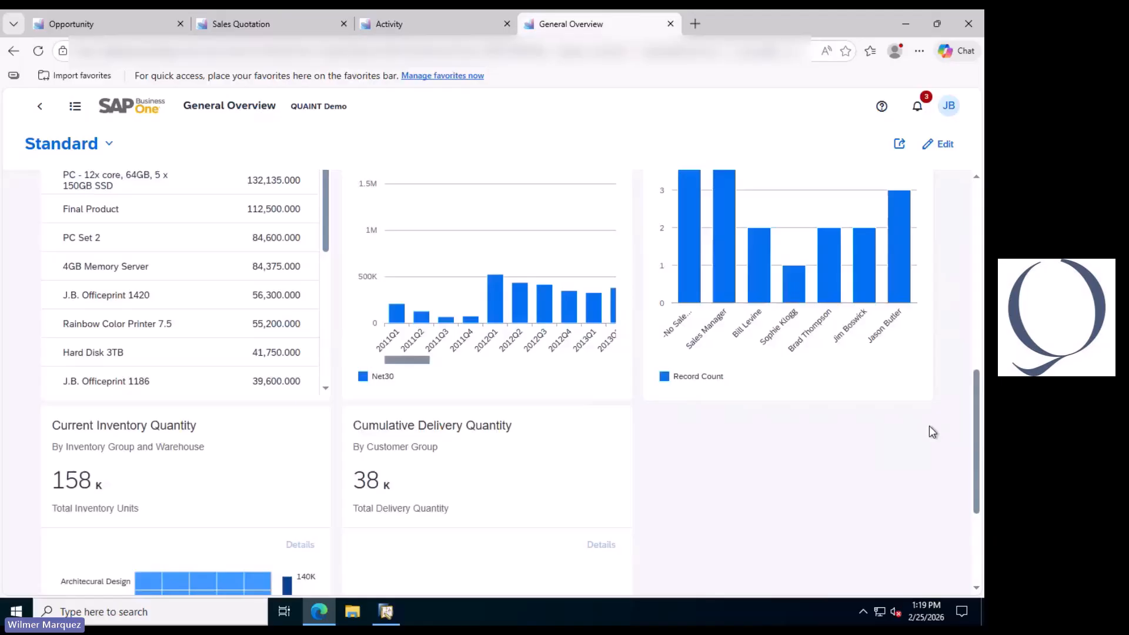
pyautogui.scroll(9, 929, 426)
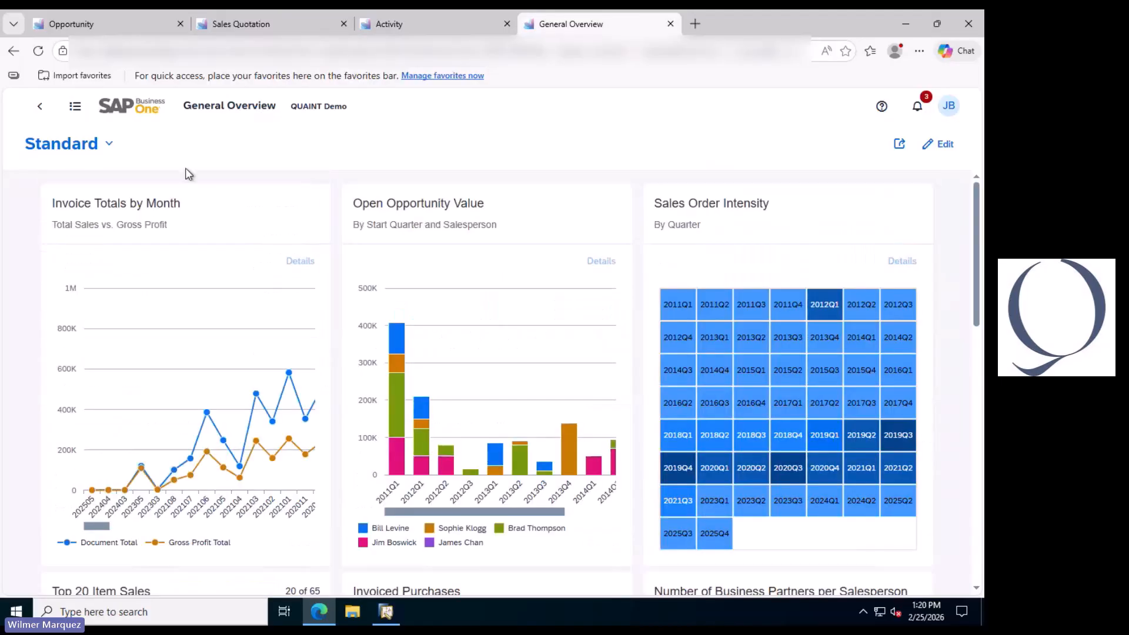
pyautogui.click(138, 109)
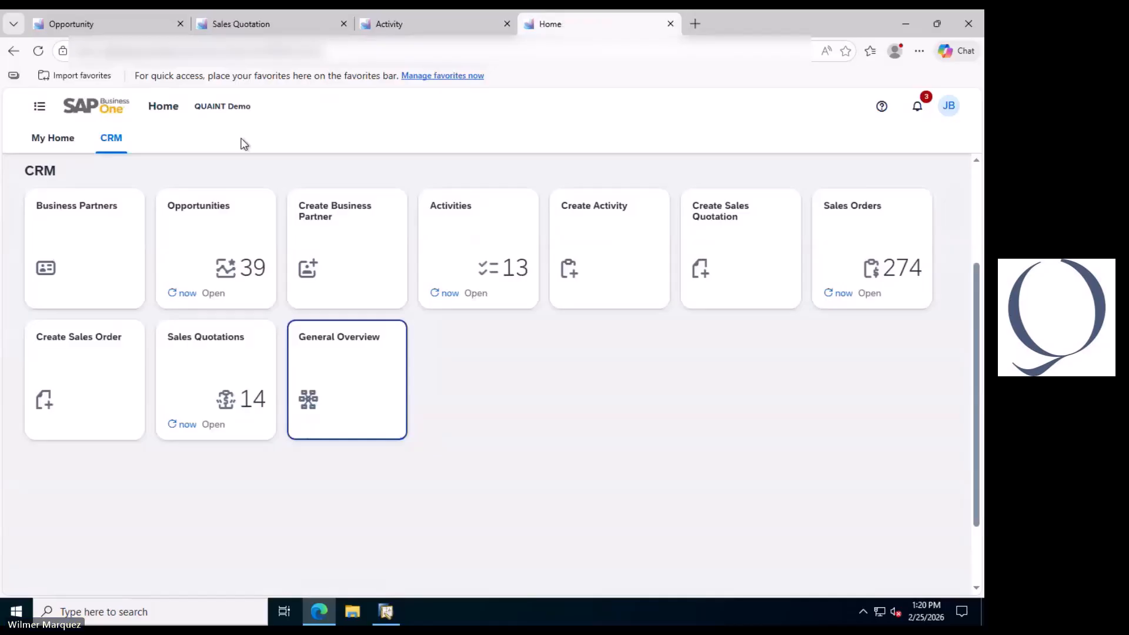
# Return to the open Opportunity 69 record, dismiss the quotation preview, and save the page to the browser's favorites bar as "Opportunity 69".
pyautogui.click(107, 26)
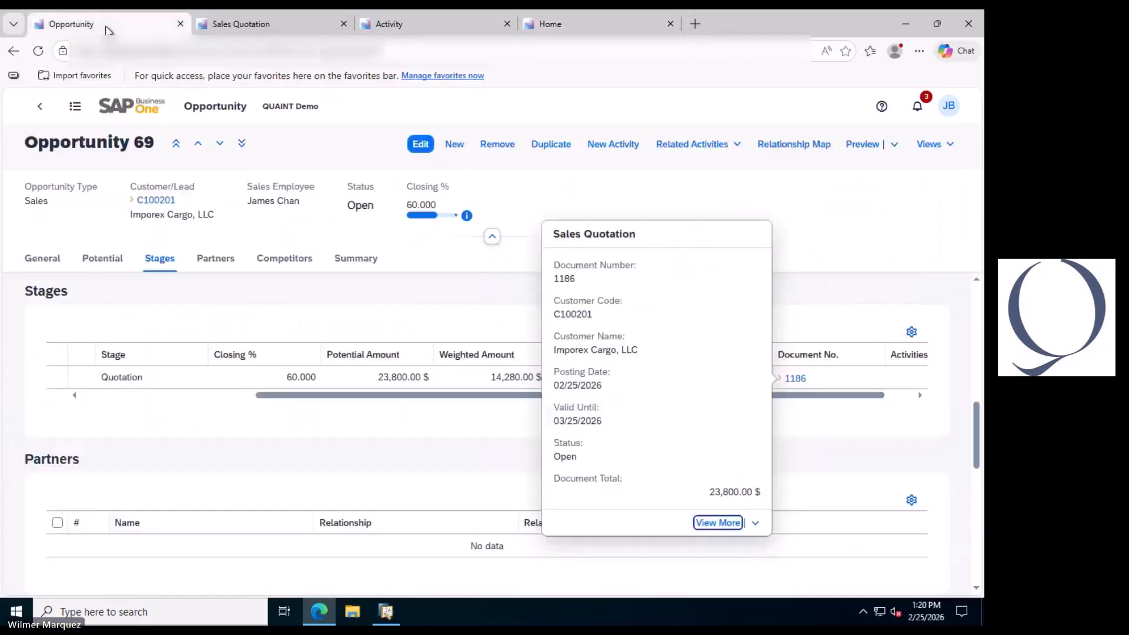
pyautogui.click(667, 211)
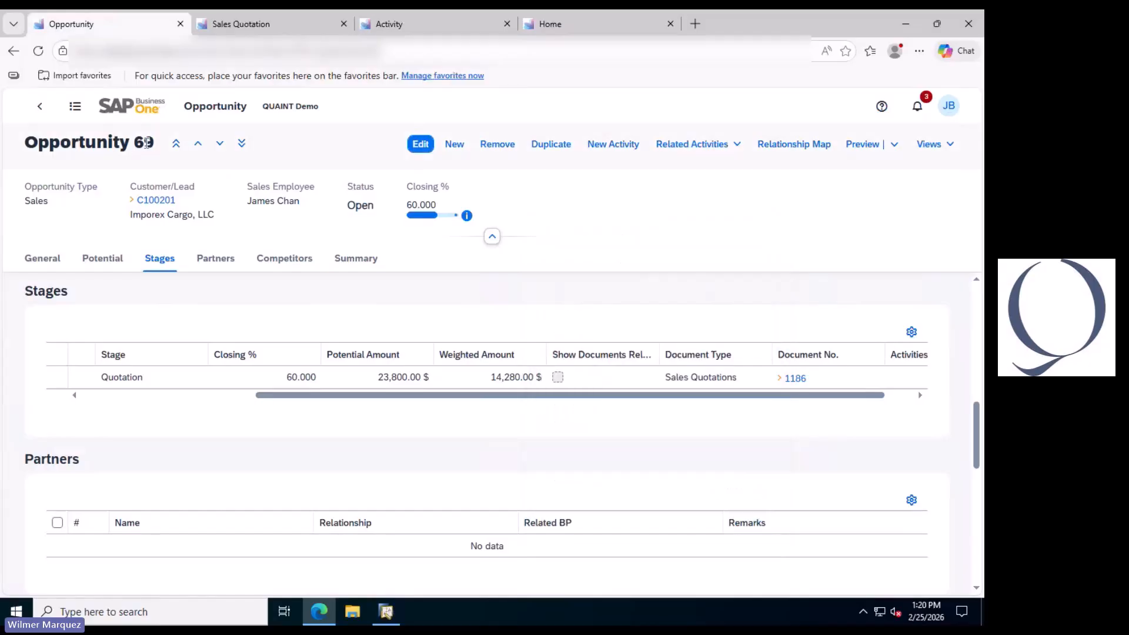
pyautogui.scroll(10, 358, 287)
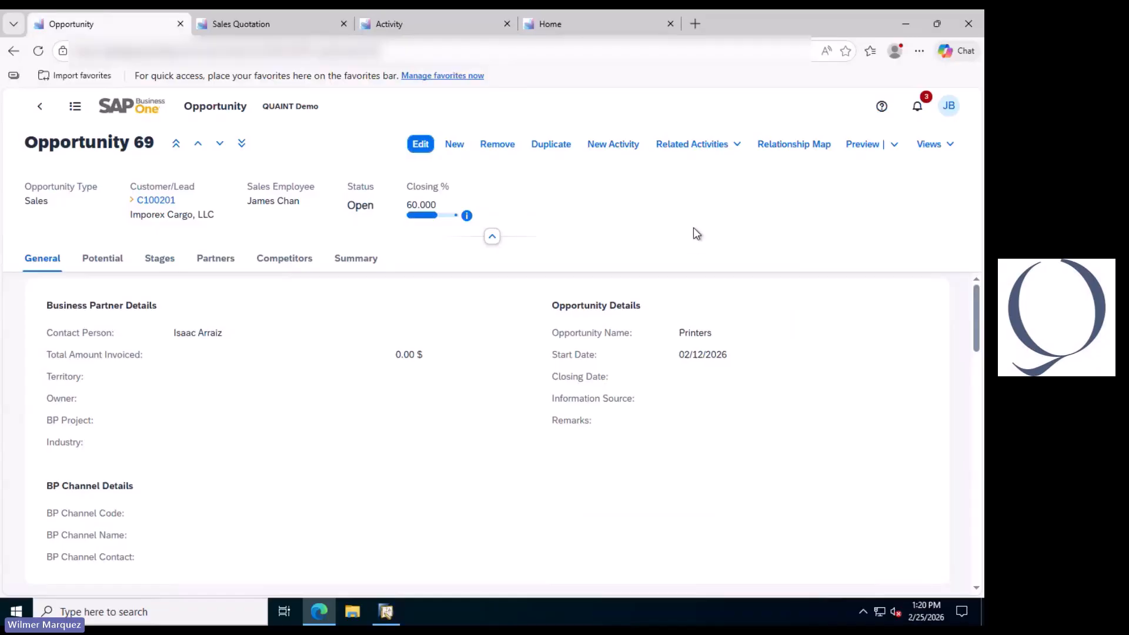
pyautogui.click(850, 54)
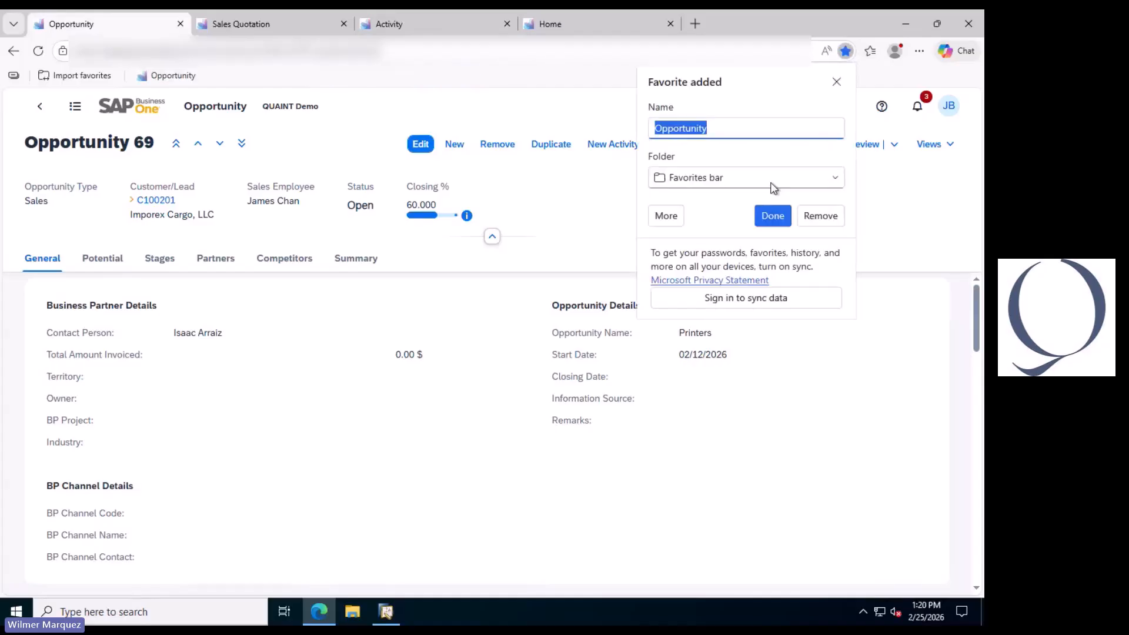
pyautogui.click(783, 136)
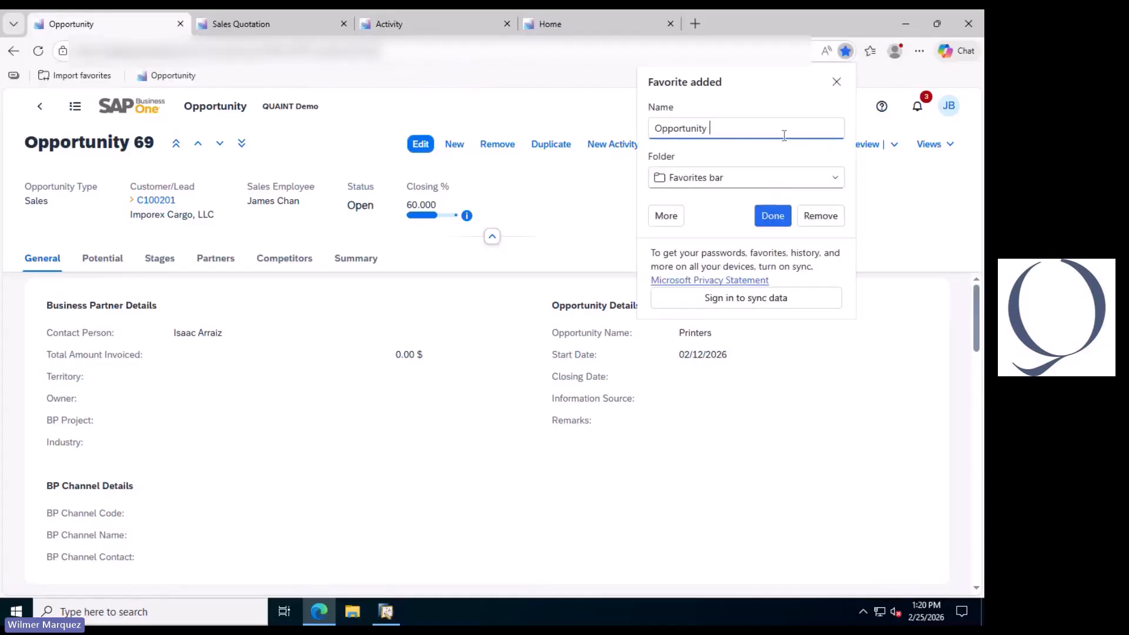
pyautogui.write('76')
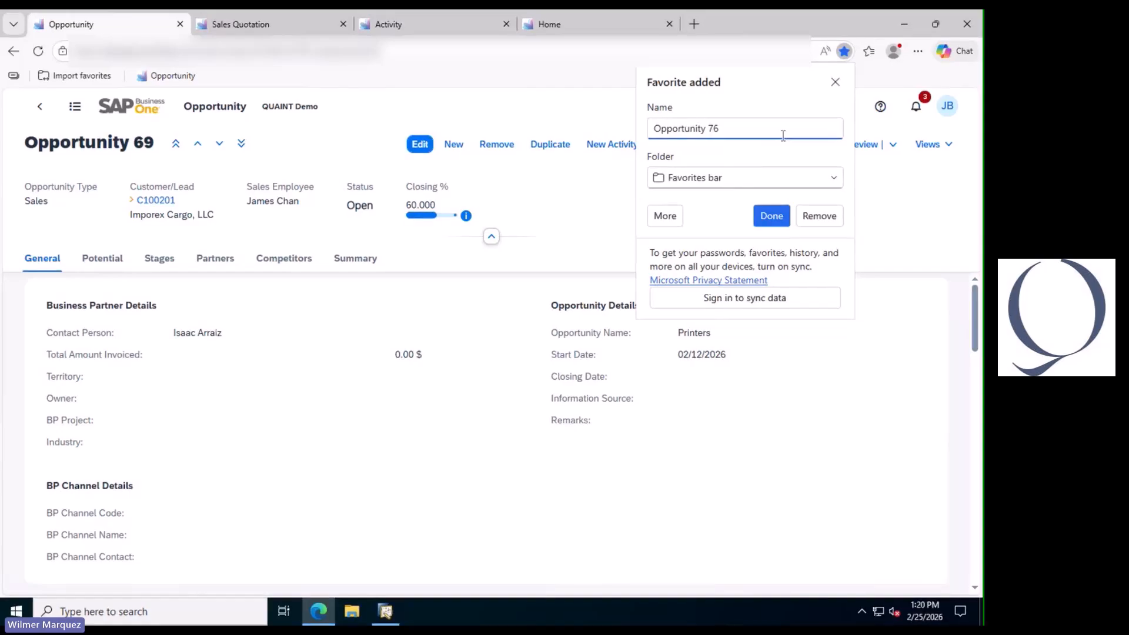
pyautogui.press('BackSpace')
pyautogui.press('BackSpace')
pyautogui.write('69')
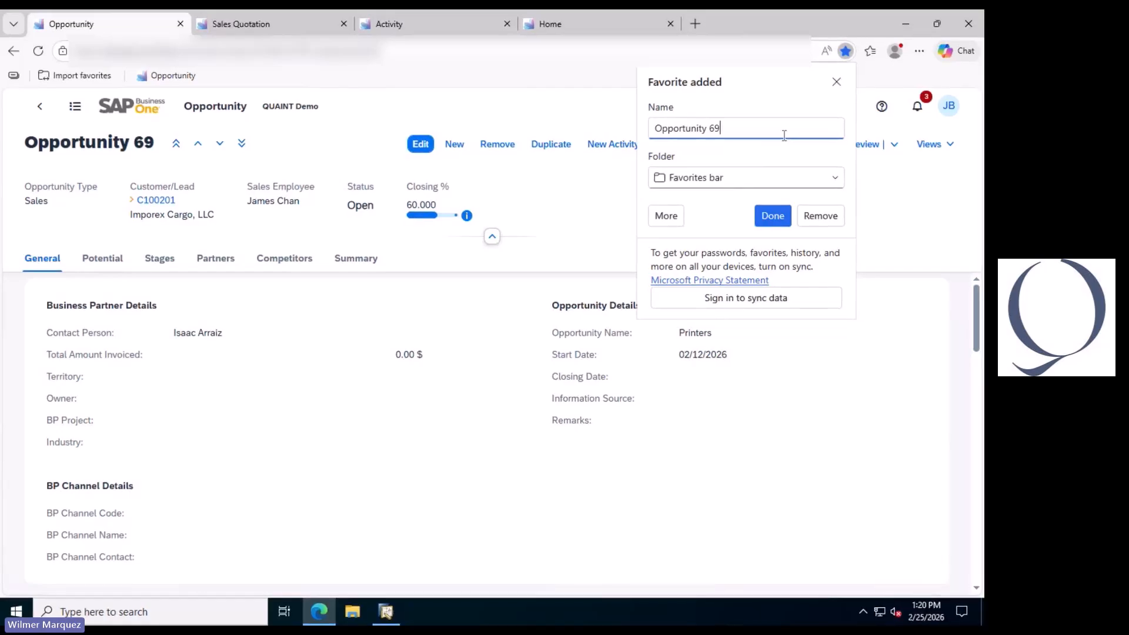
pyautogui.click(759, 215)
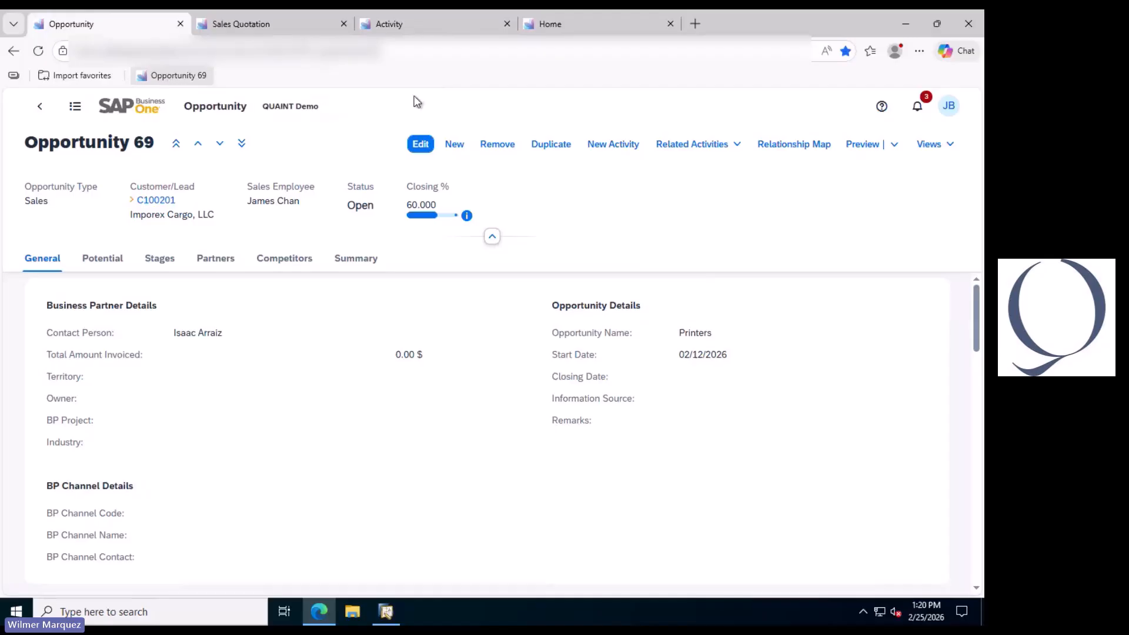
# Open the Imporex Cargo, LLC business partner record from the Home page and save it to the favorites bar as "Imporex Cargo".
pyautogui.click(577, 32)
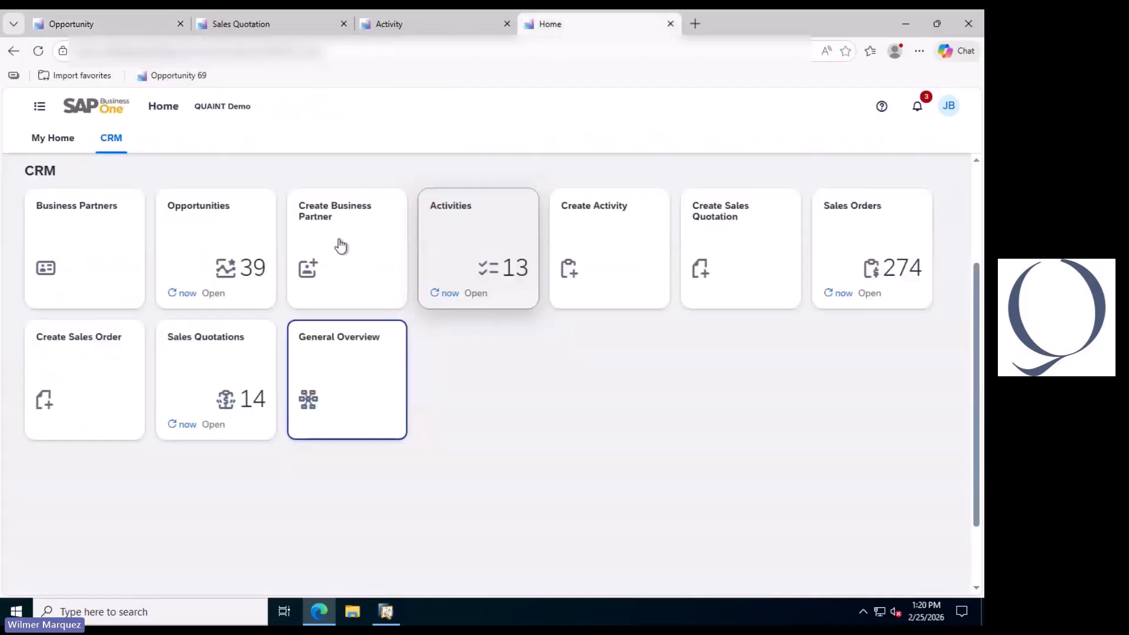
pyautogui.scroll(3, 340, 246)
pyautogui.click(324, 257)
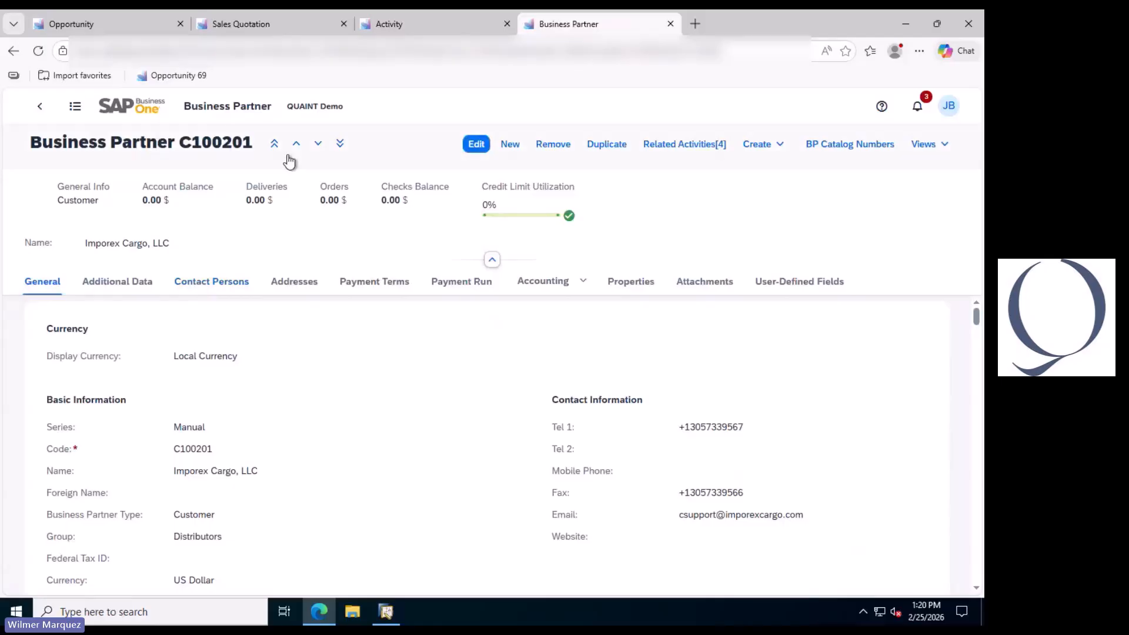
pyautogui.click(845, 51)
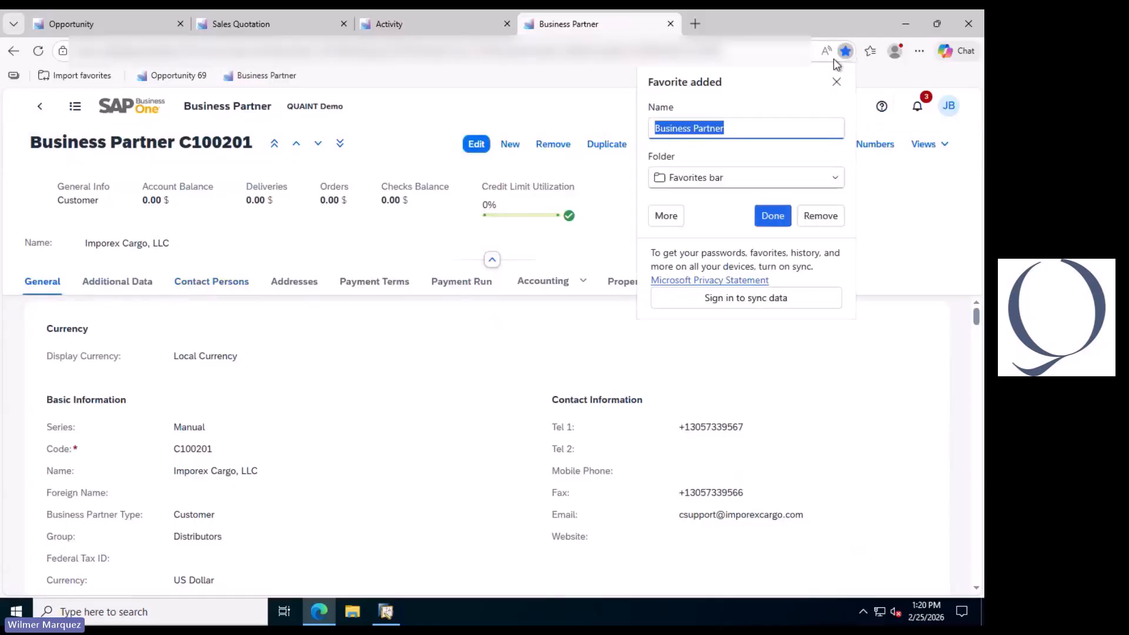
pyautogui.click(778, 127)
pyautogui.hotkey('ctrl', 'a')
pyautogui.write('Imporex Cargo')
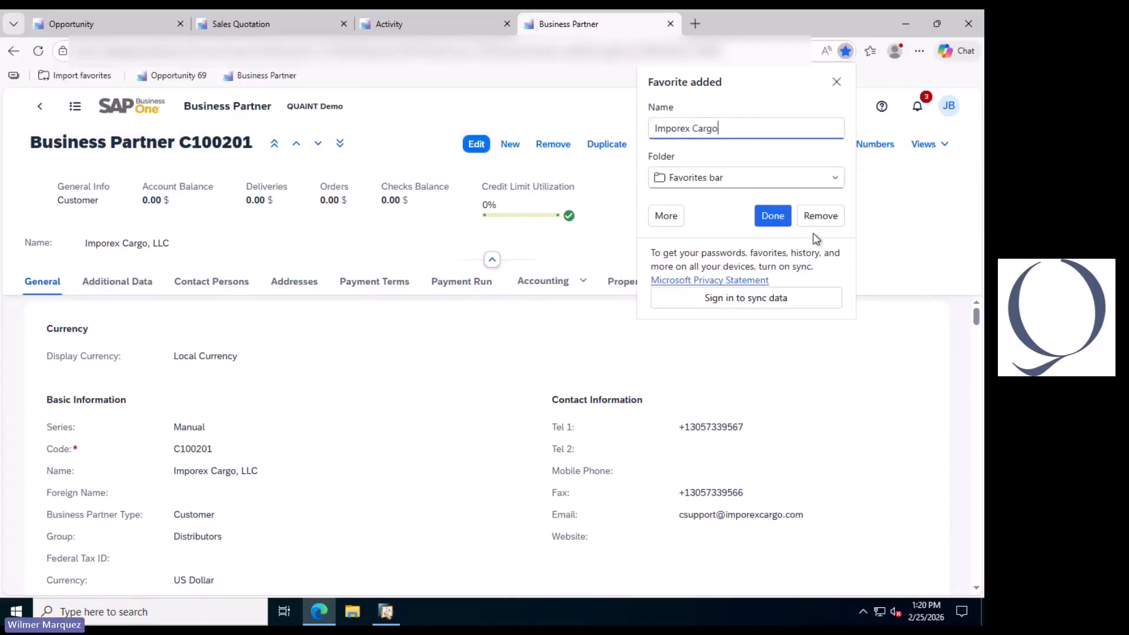
pyautogui.click(784, 224)
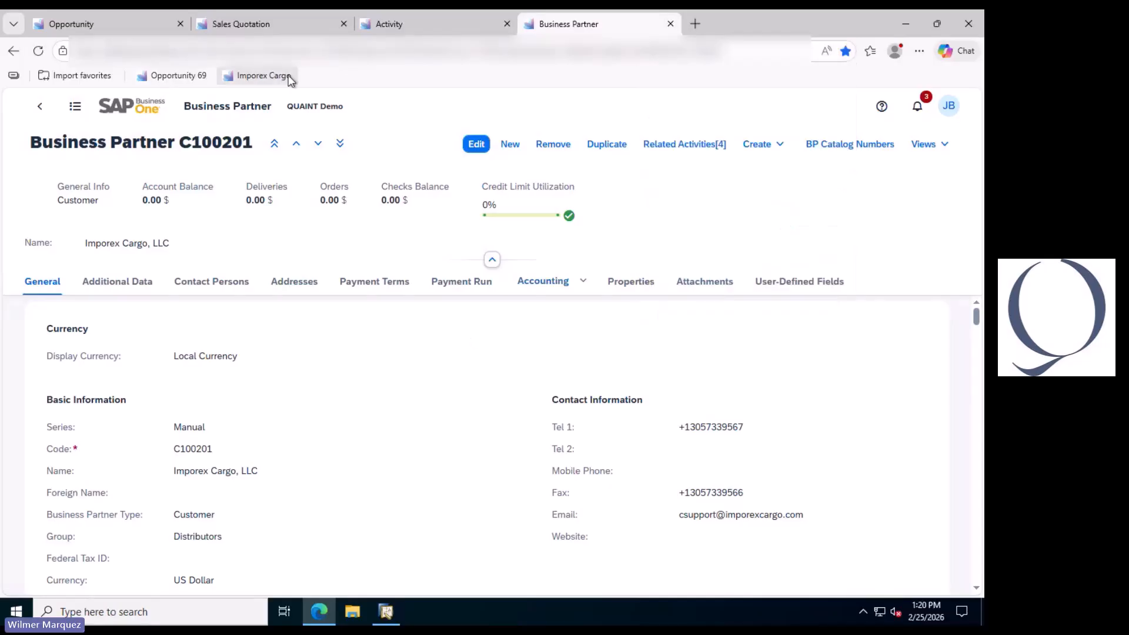
# Open the saved Opportunity 69 favorite in a new browser tab, followed by the Imporex Cargo favorite in the same tab.
pyautogui.click(429, 25)
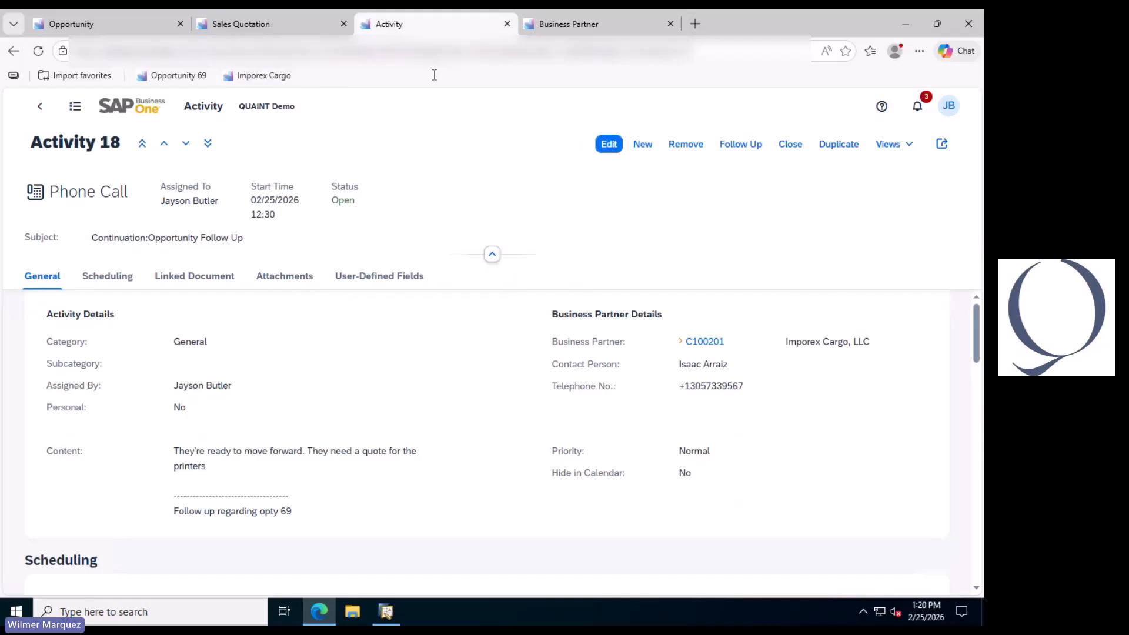
pyautogui.click(695, 24)
pyautogui.click(185, 77)
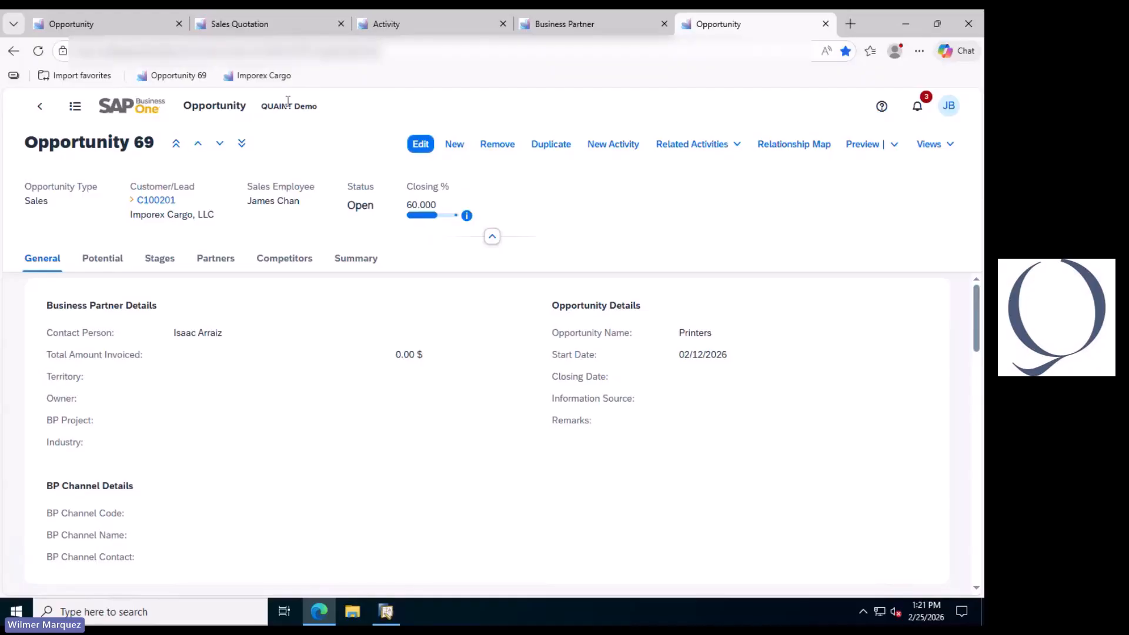
pyautogui.click(263, 76)
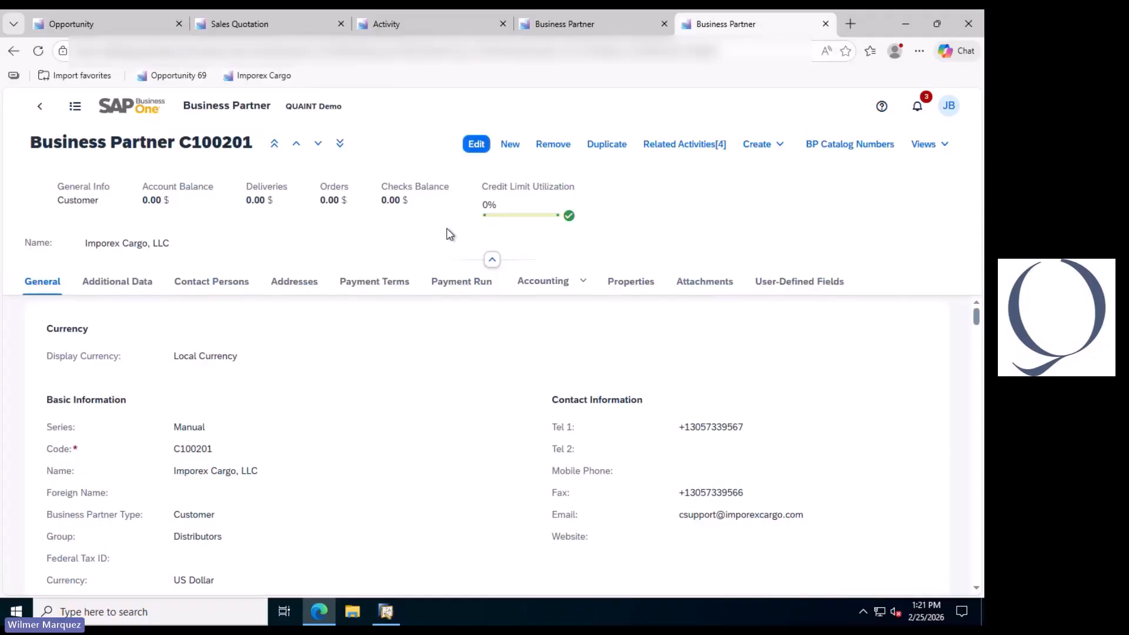
# Delete the Imporex Cargo and Opportunity 69 favorites from the browser's favorites bar.
pyautogui.rightClick(256, 74)
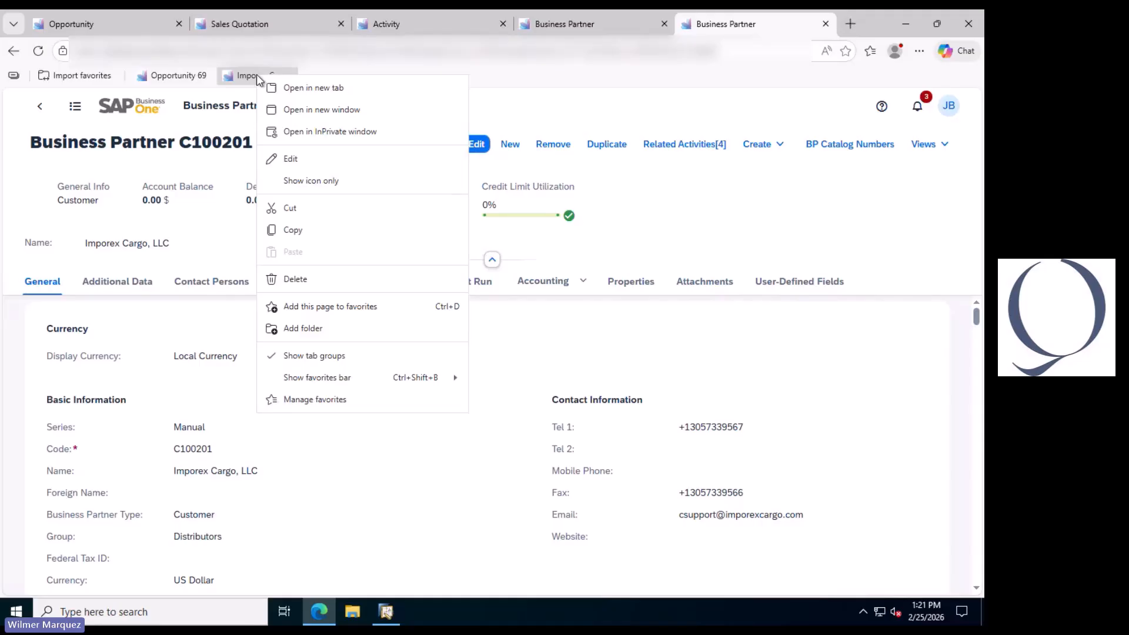
pyautogui.click(313, 279)
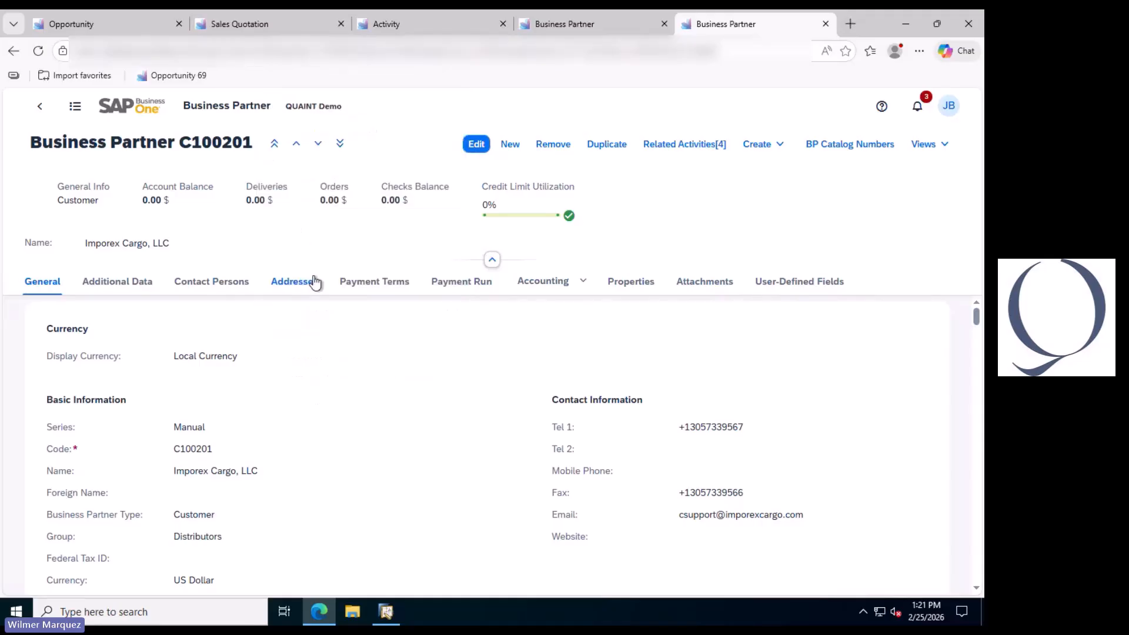
pyautogui.rightClick(181, 84)
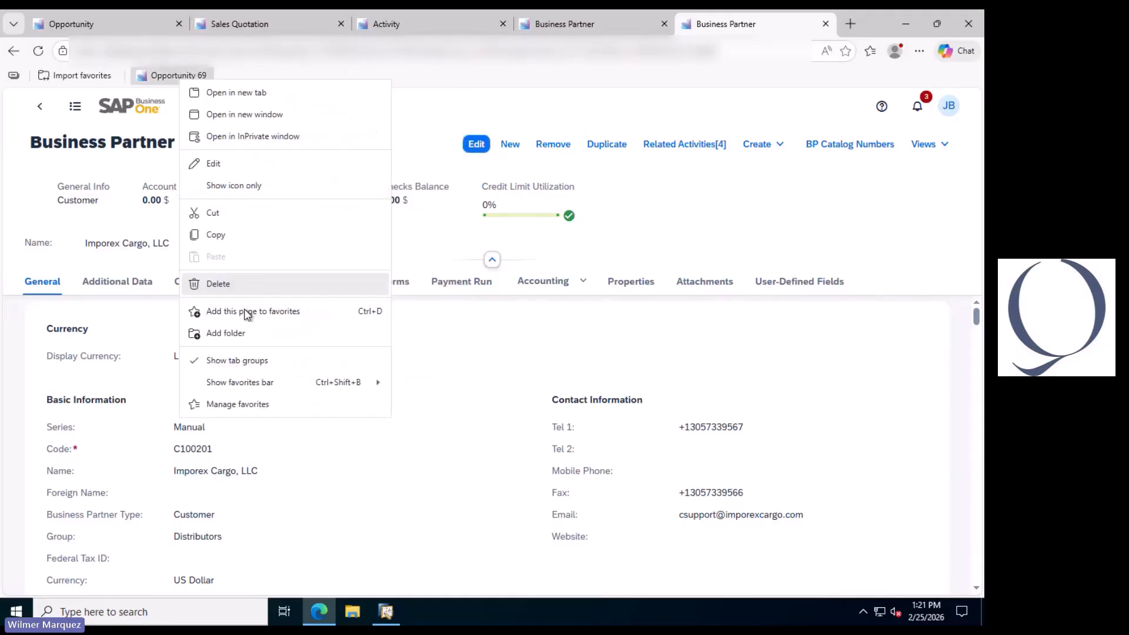
pyautogui.click(258, 285)
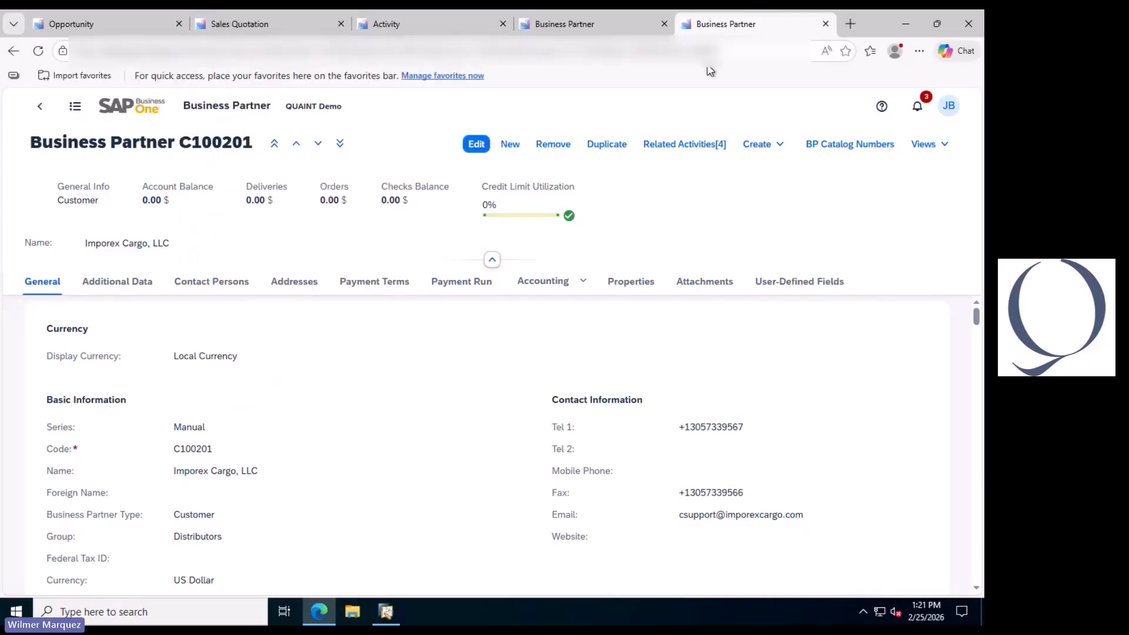
# Return to the open Imporex Cargo sales quotation and examine its preview and email sharing options.
pyautogui.click(565, 27)
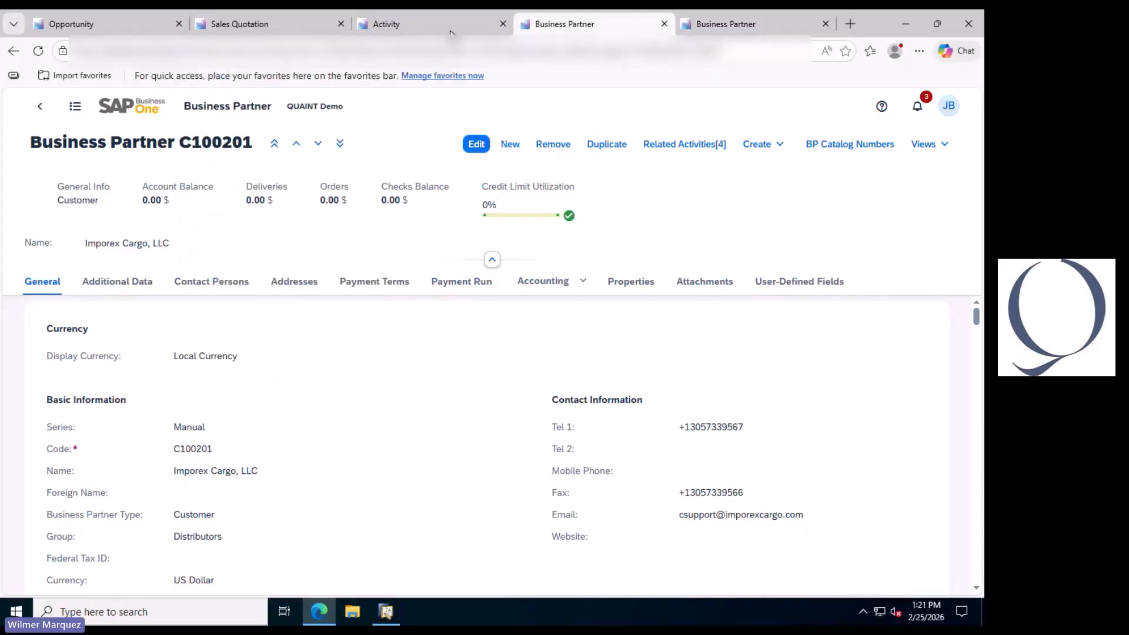
pyautogui.click(438, 29)
pyautogui.click(289, 34)
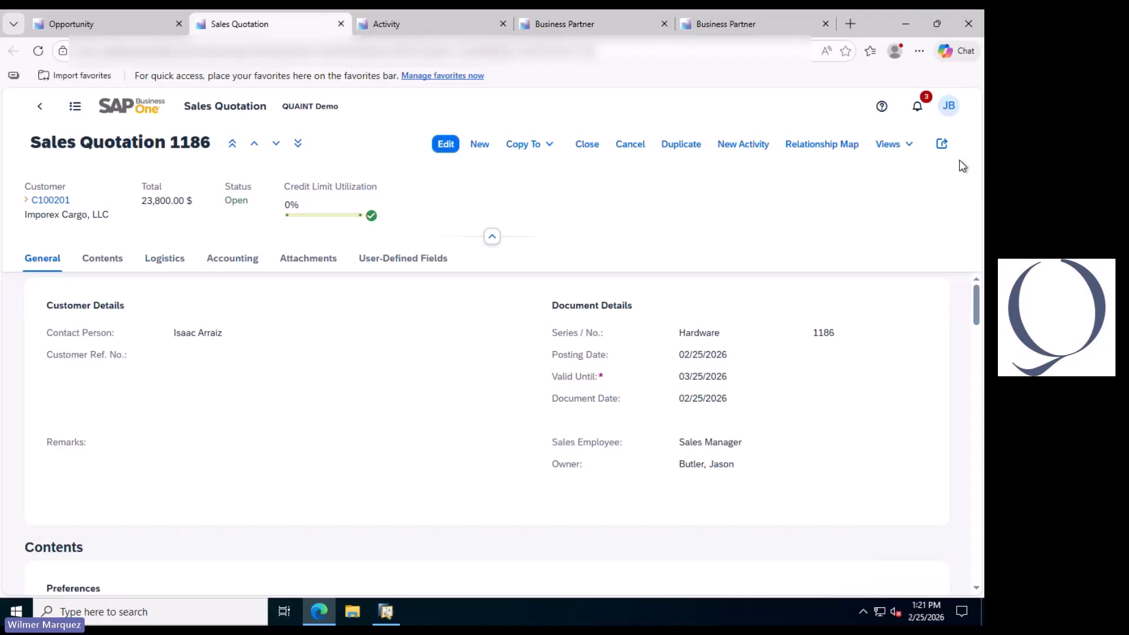
pyautogui.click(891, 145)
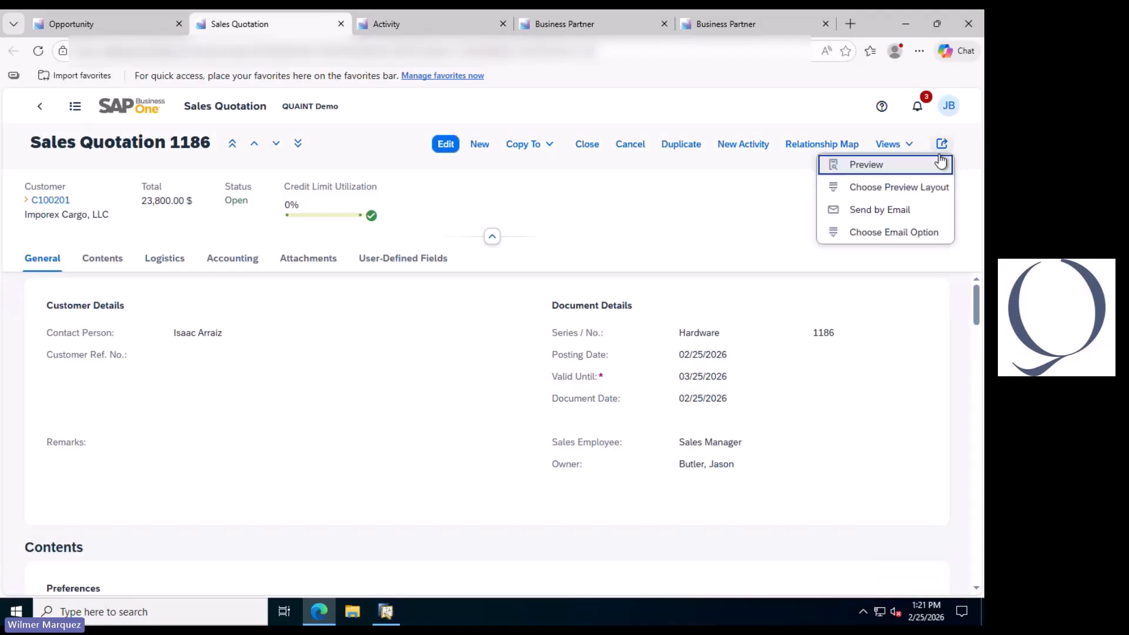
pyautogui.click(905, 230)
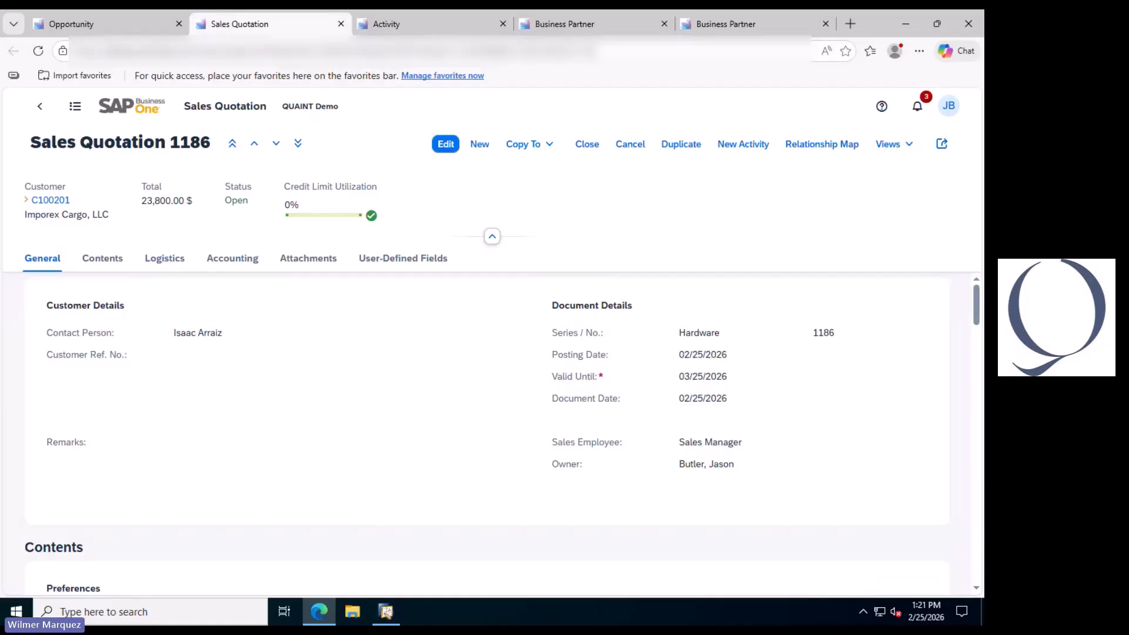
pyautogui.hotkey('alt', 'Tab')
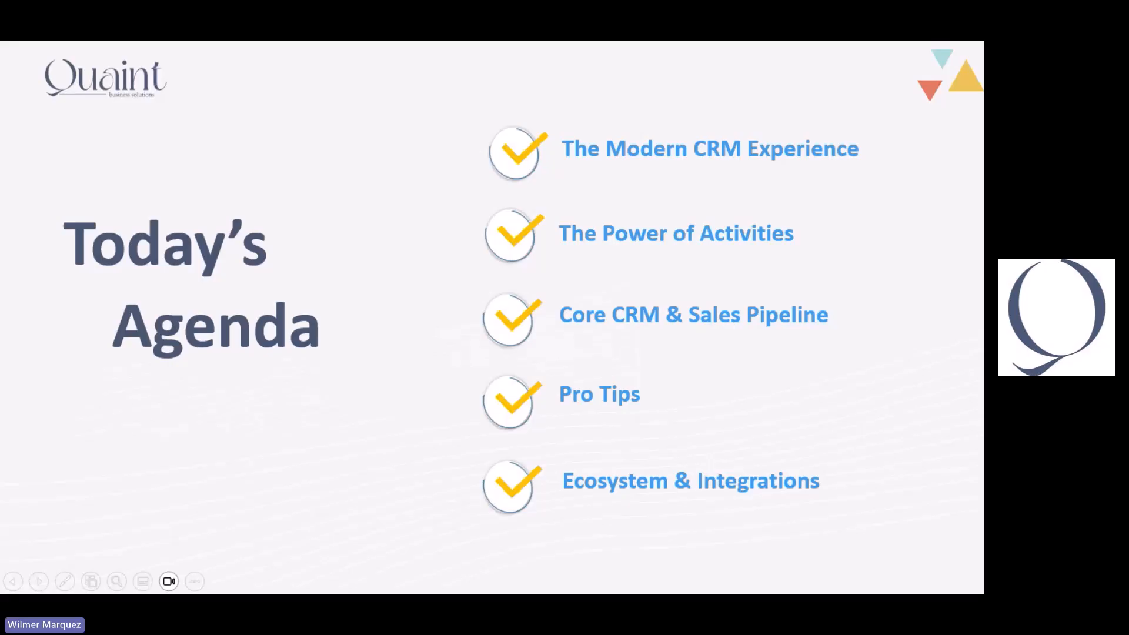
pyautogui.press('Right')
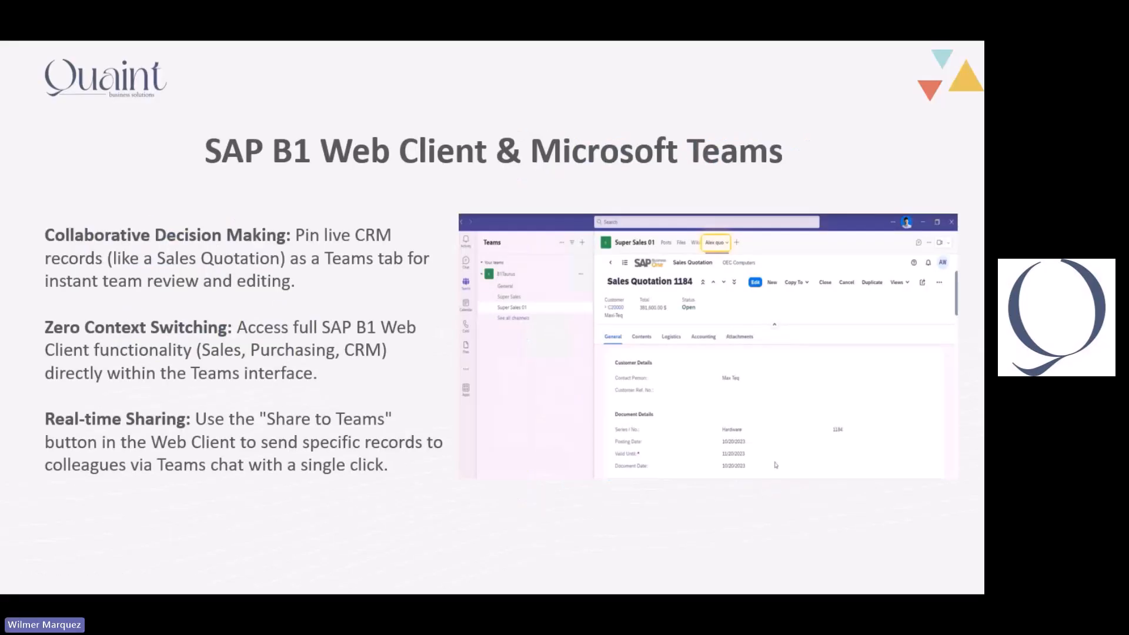